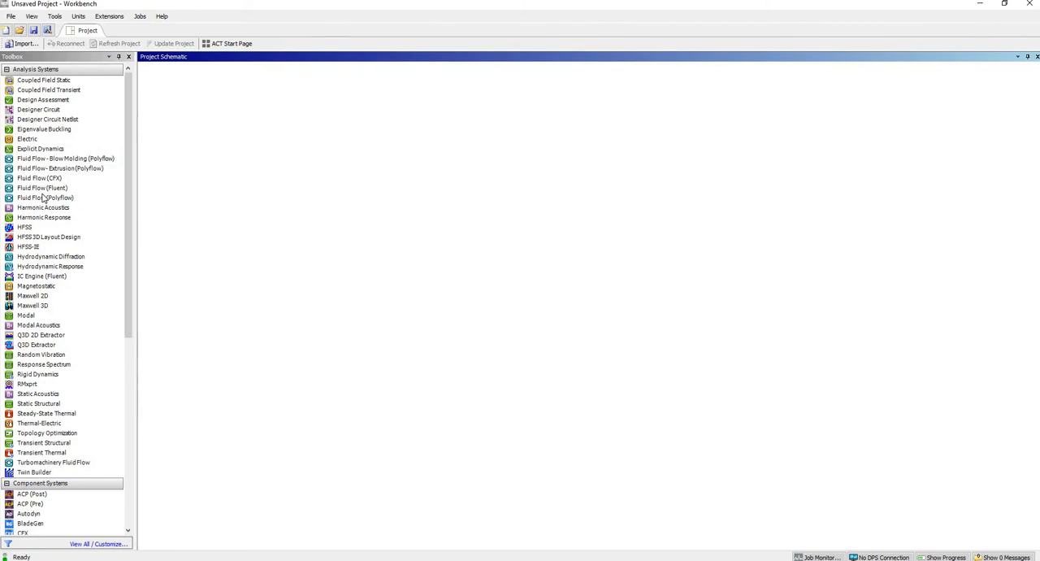
Add a Fluid Flow (Fluent) analysis system to the project and create its geometry in DesignModeler.
drag(42, 192, 190, 127)
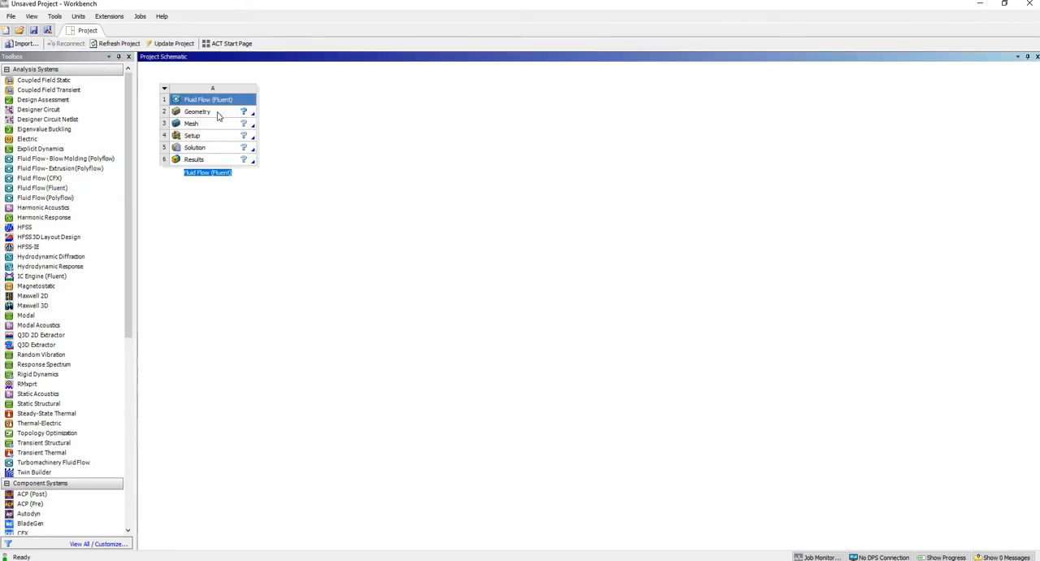
click(241, 115)
right_click(217, 111)
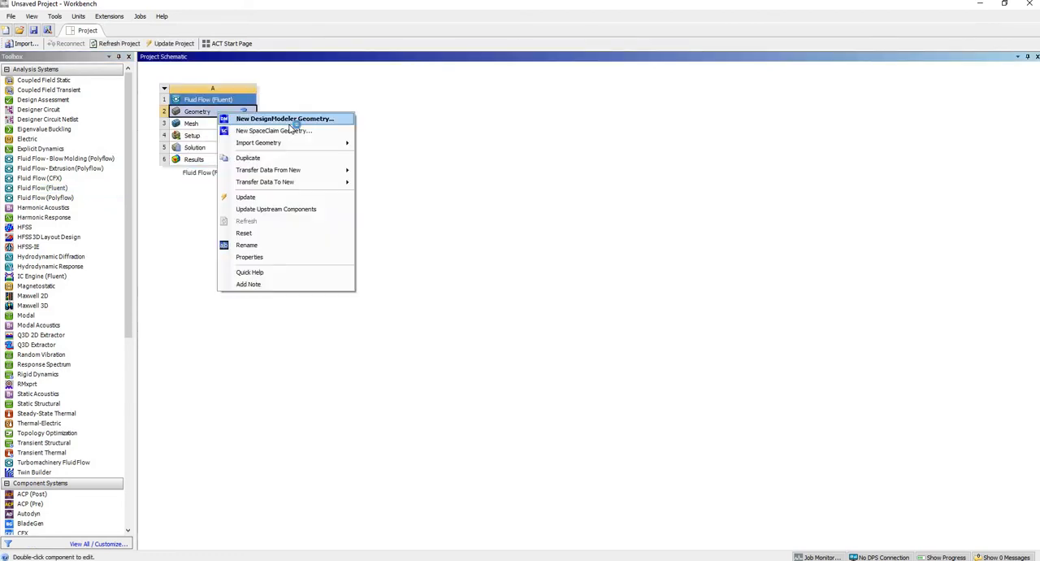
click(301, 119)
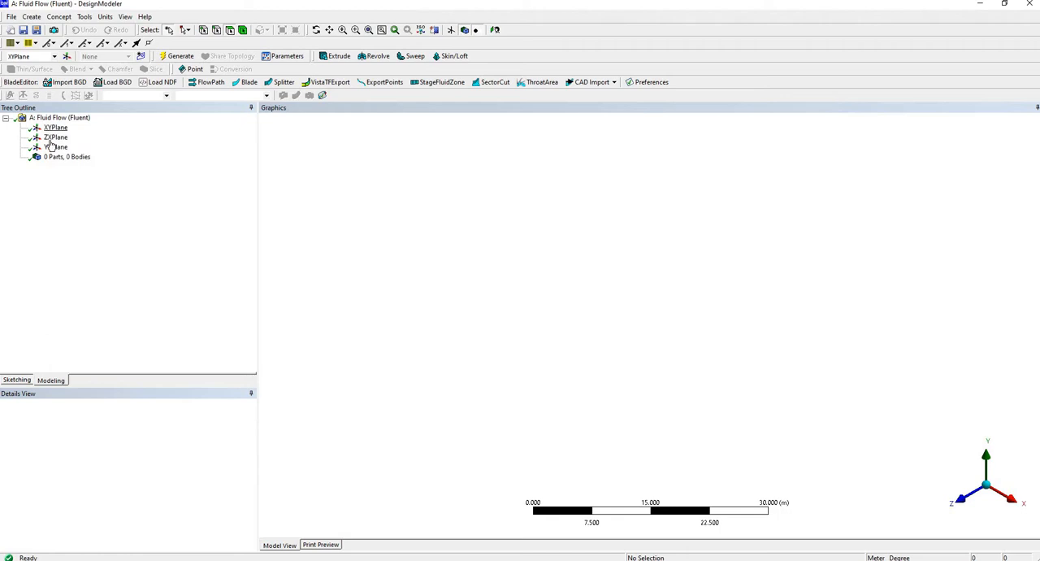
Create a new sketch on the ZX plane.
click(56, 148)
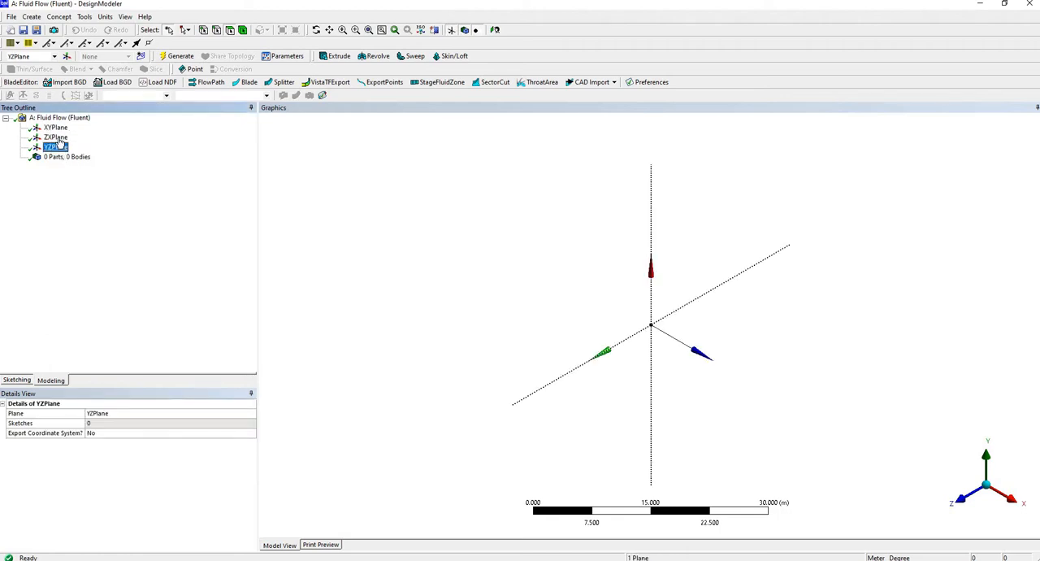
click(55, 138)
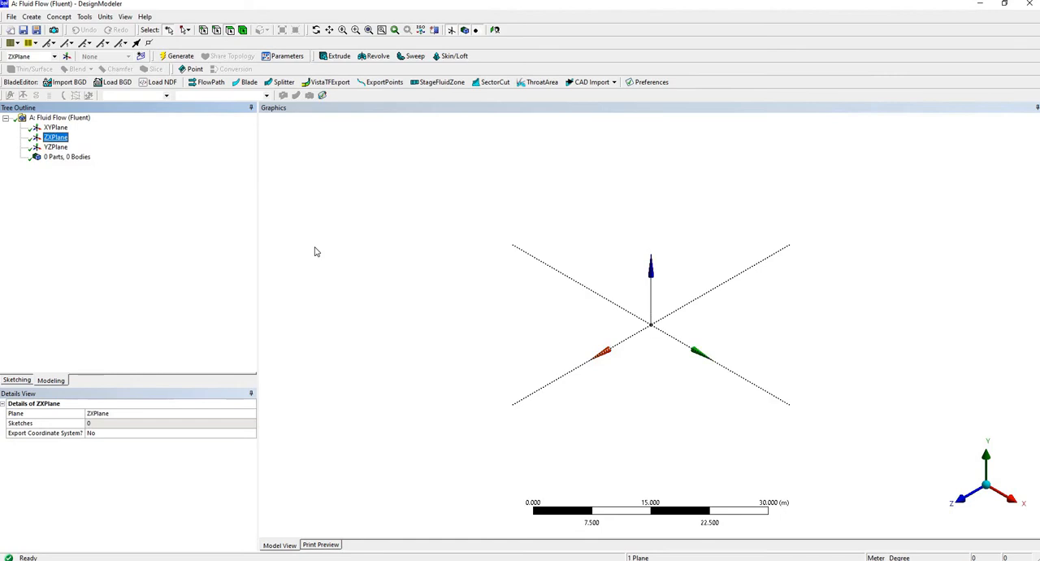
click(141, 57)
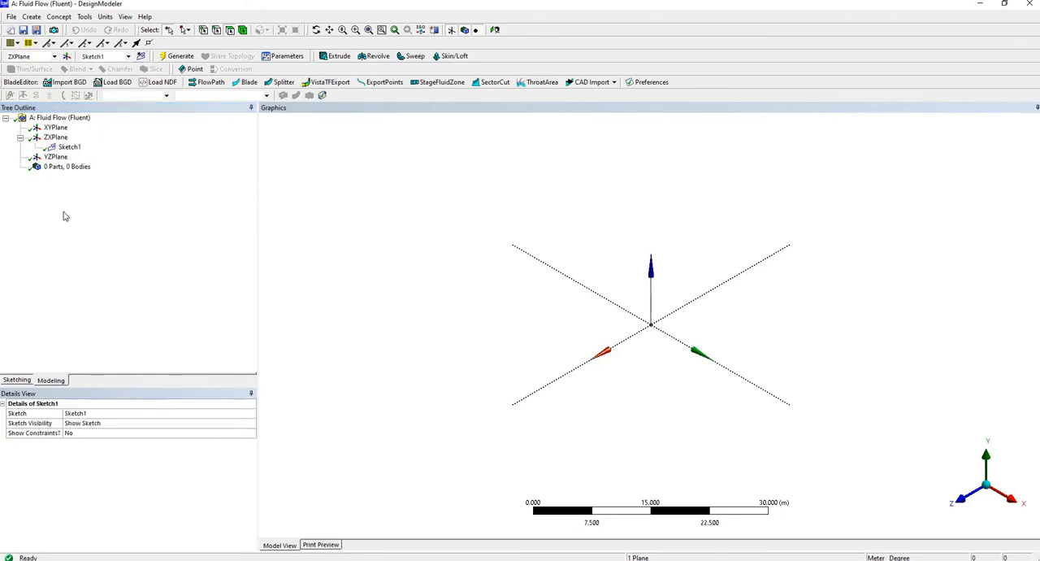
click(69, 149)
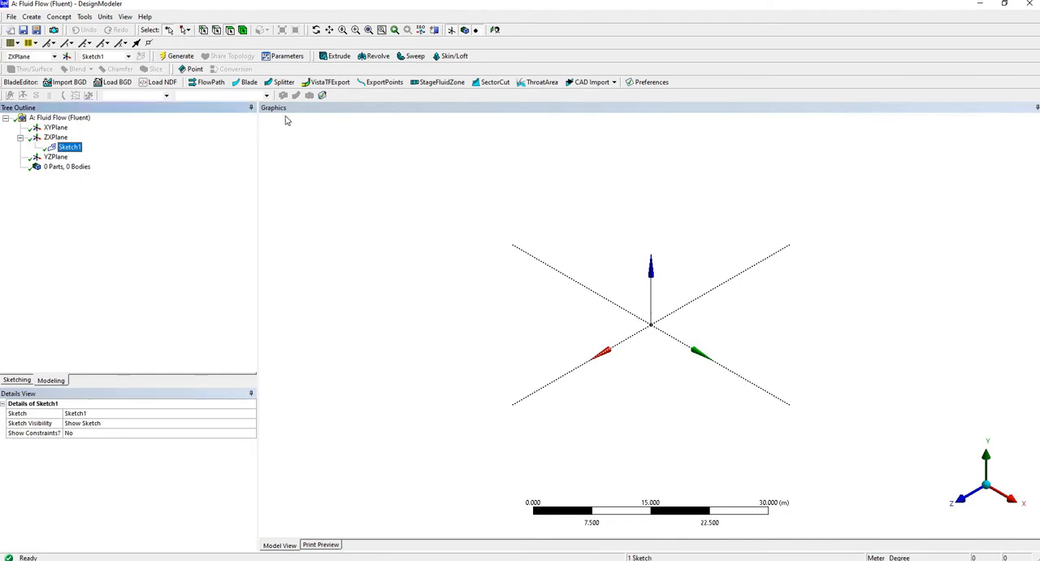
Set the model's length unit to millimeter.
click(107, 18)
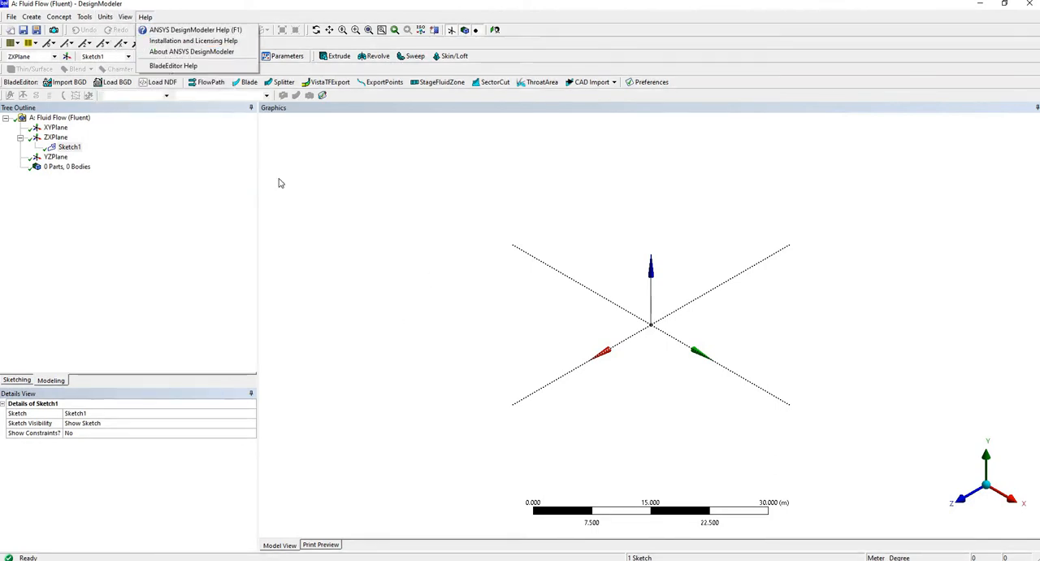
mouse_move(104, 21)
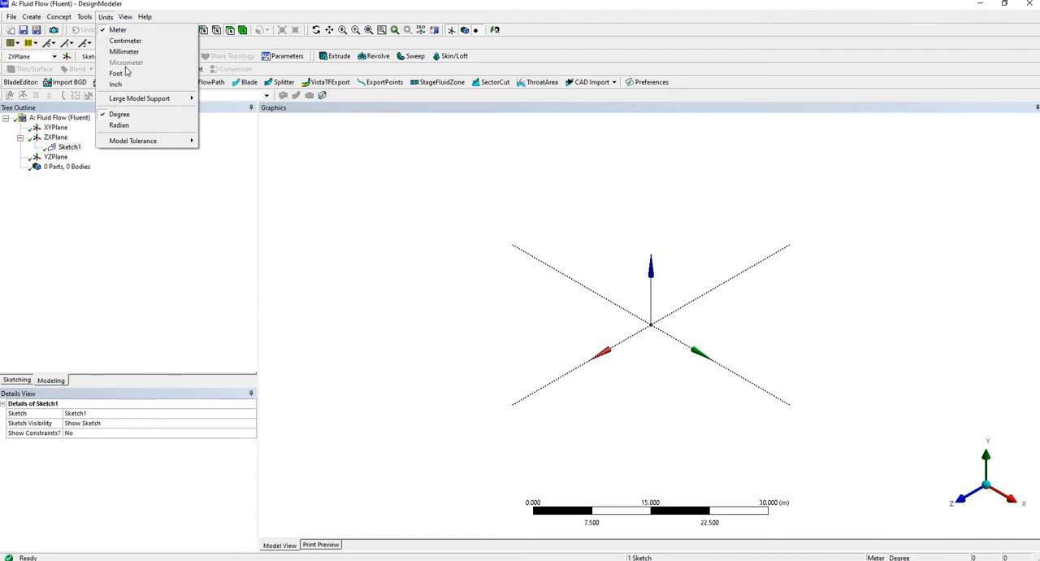
click(123, 51)
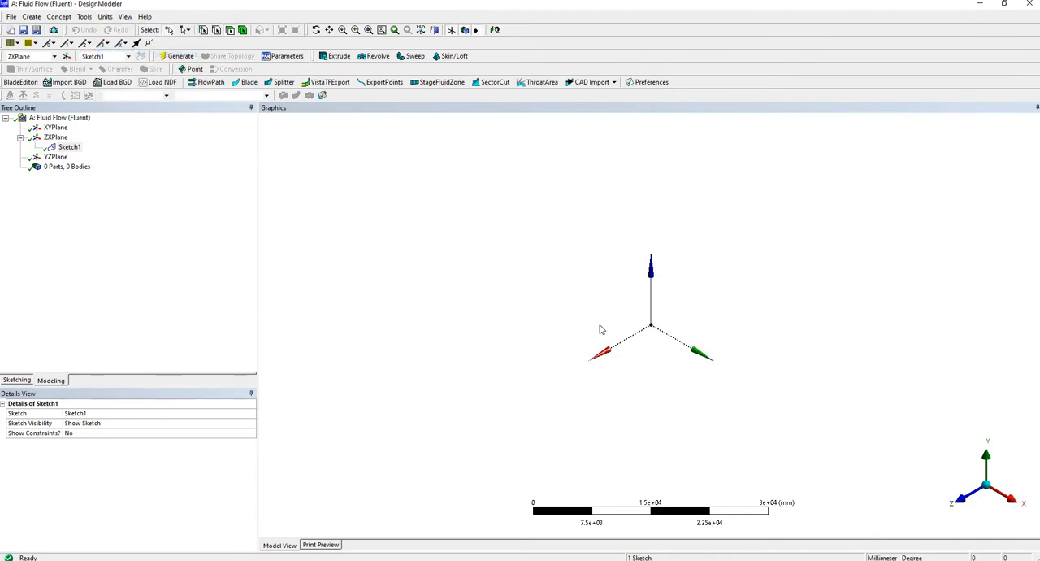
Sketch a circle about 88 mm in diameter centred on the origin of the ZX plane, viewing the sketch face-on.
click(395, 30)
click(69, 147)
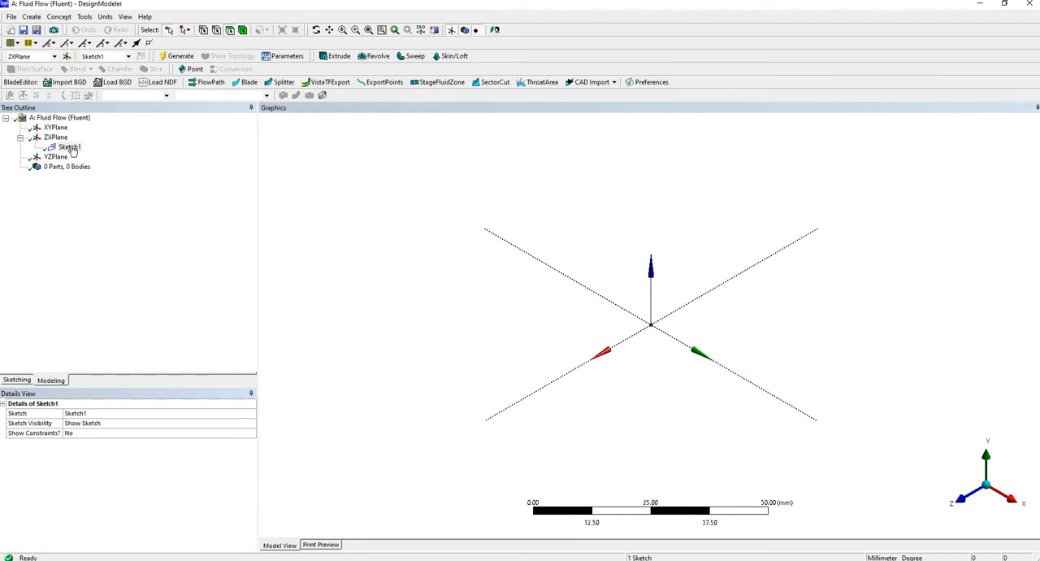
click(24, 383)
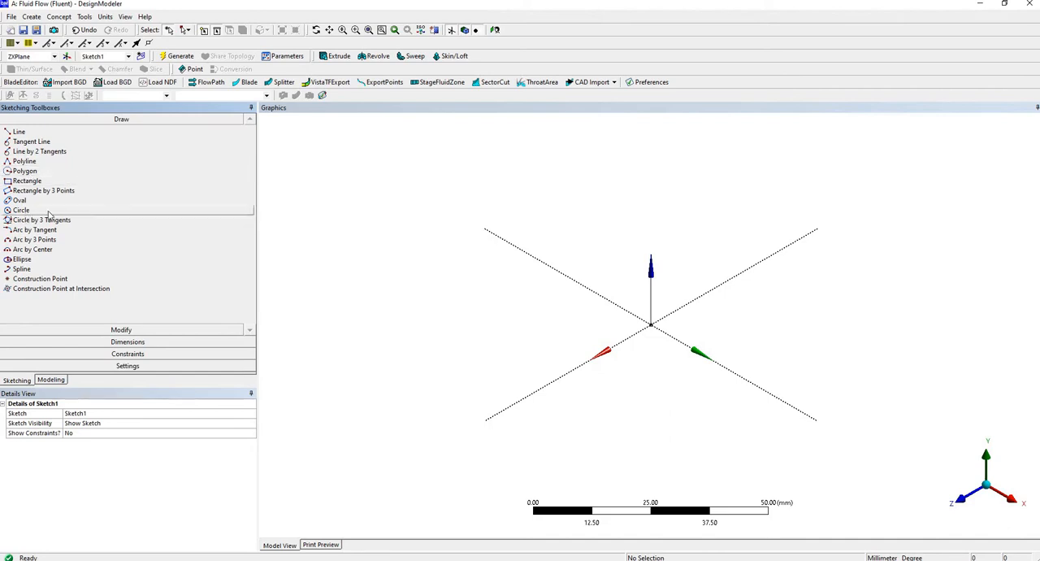
click(48, 211)
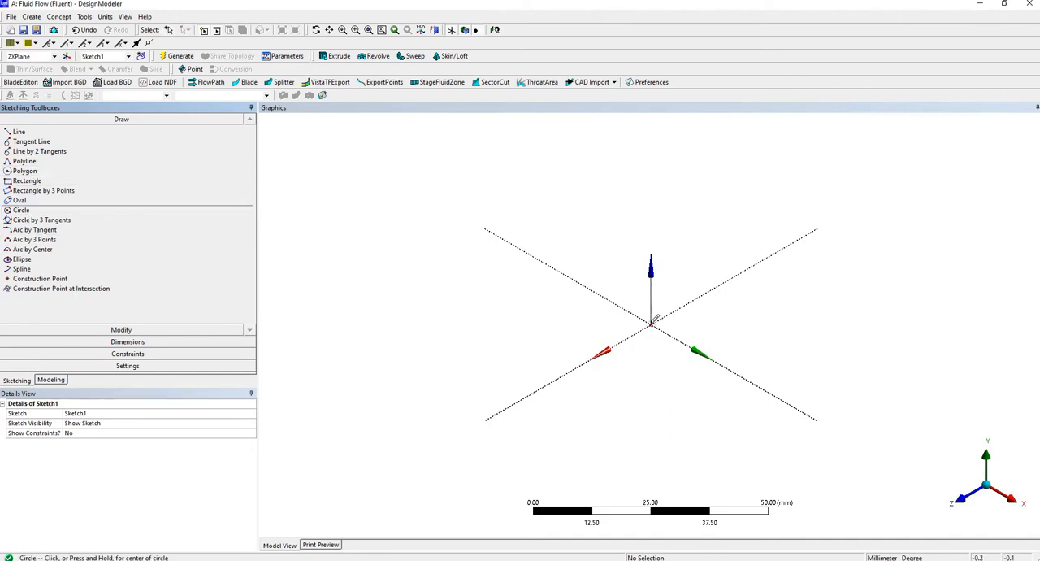
click(51, 380)
right_click(68, 149)
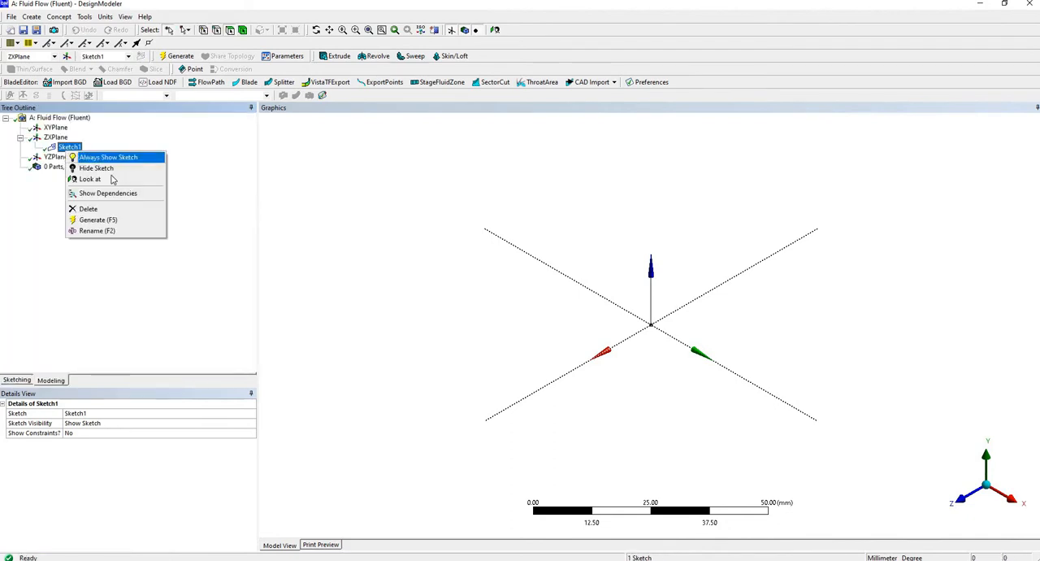
click(120, 178)
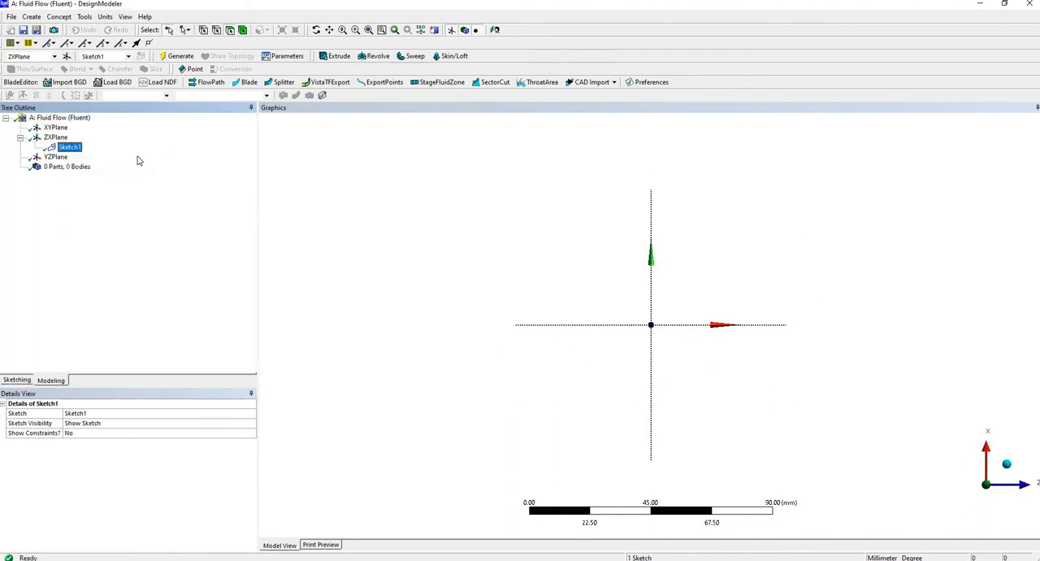
click(23, 380)
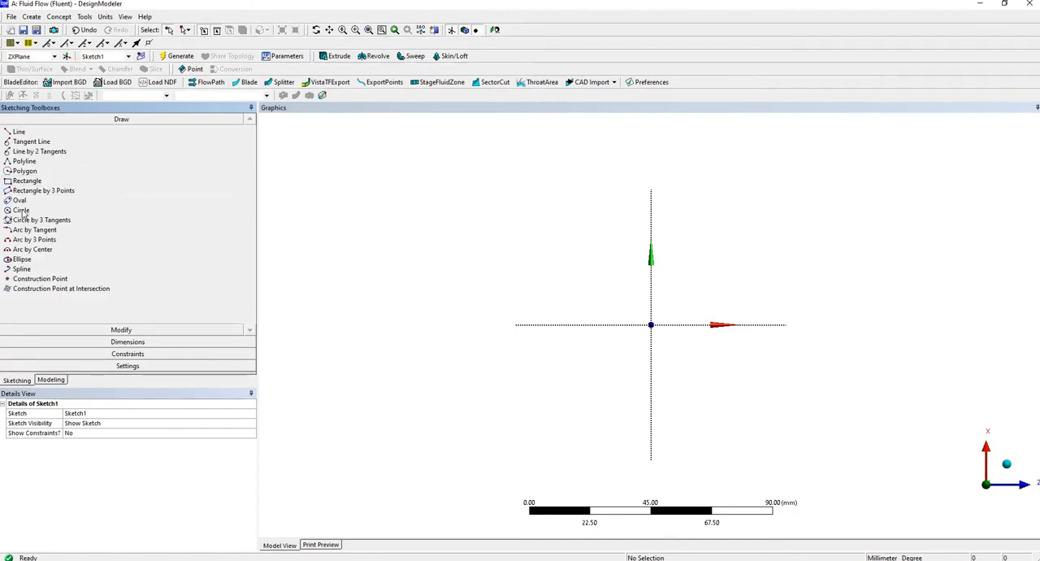
click(21, 209)
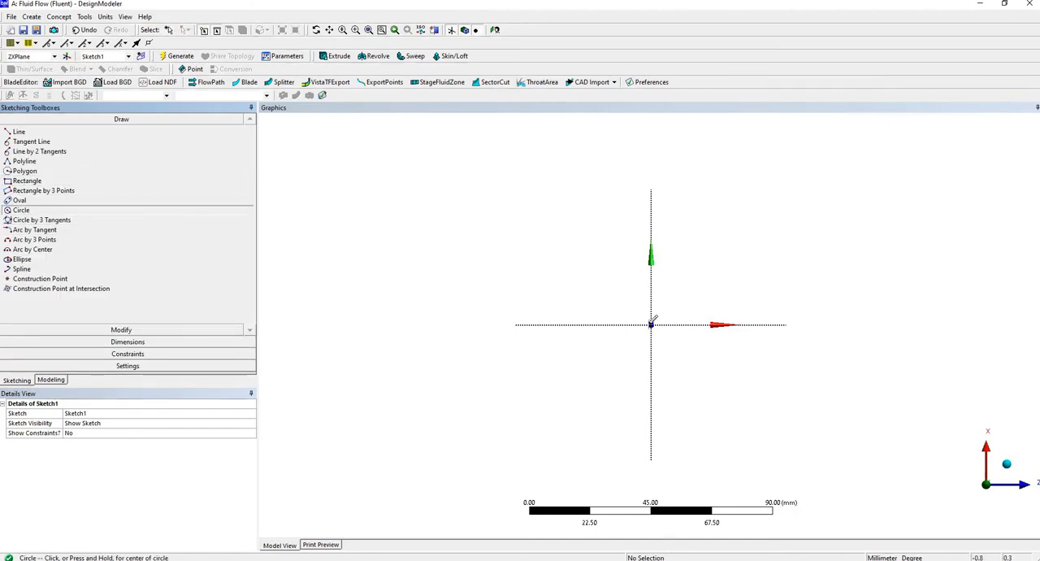
click(651, 324)
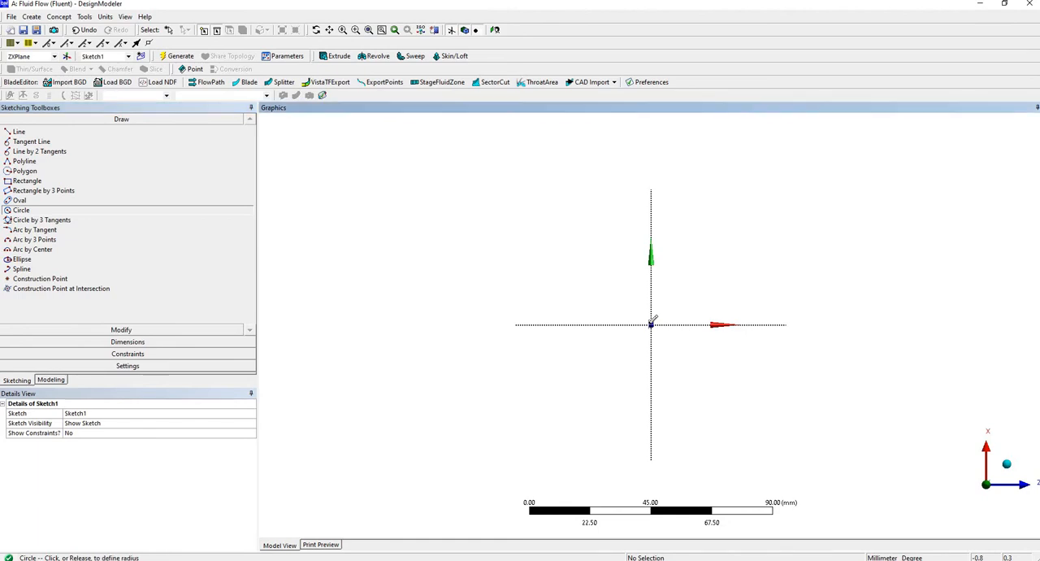
click(772, 314)
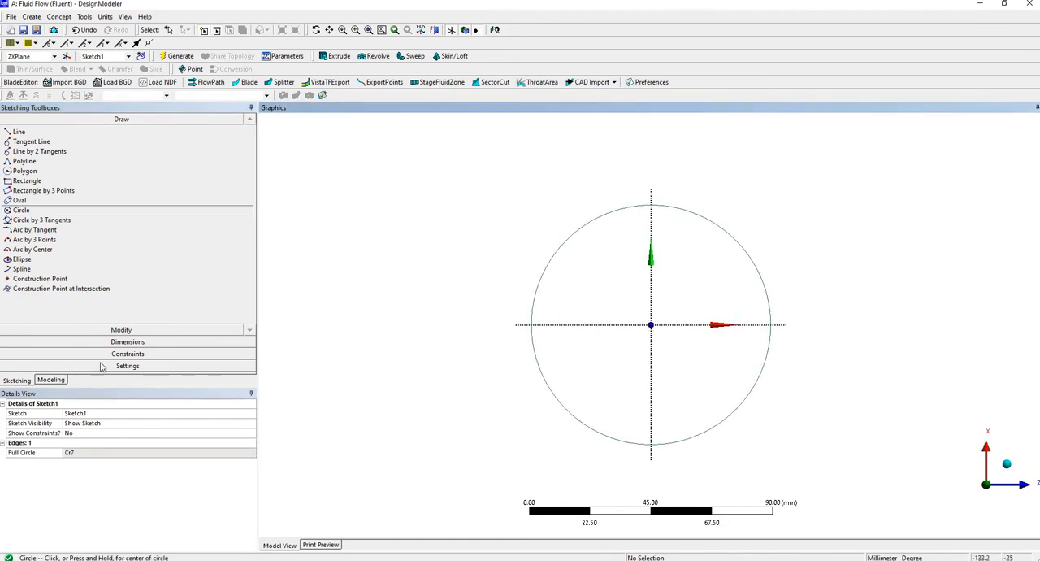
Dimension the circle's diameter and set it to 100 mm.
click(128, 341)
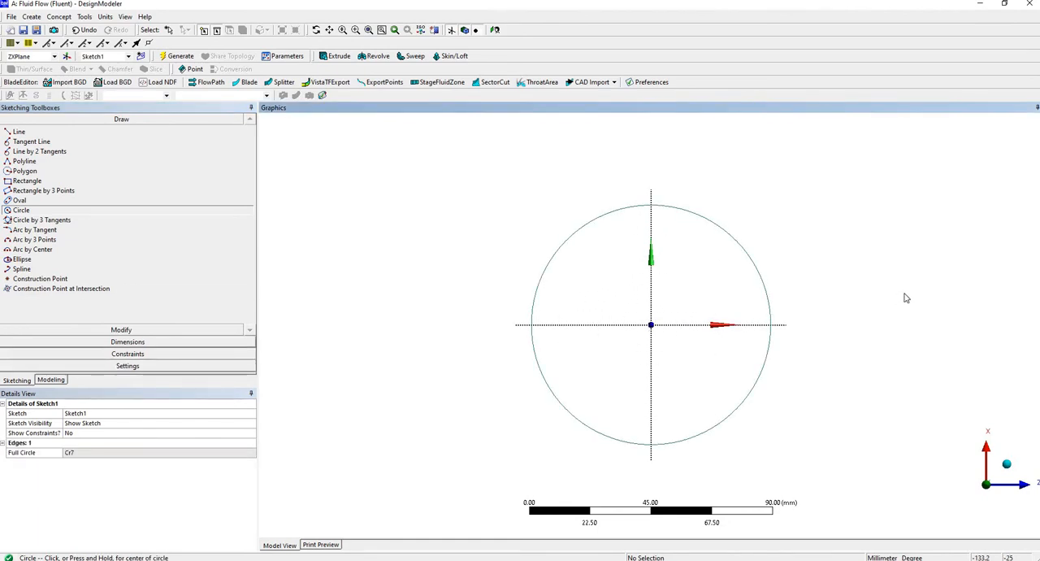
click(761, 277)
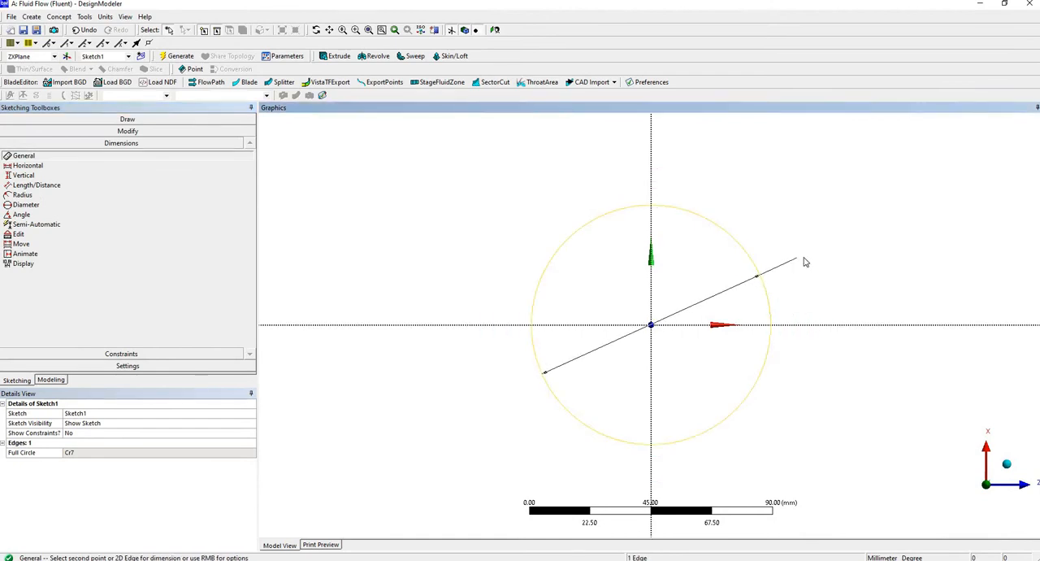
click(805, 262)
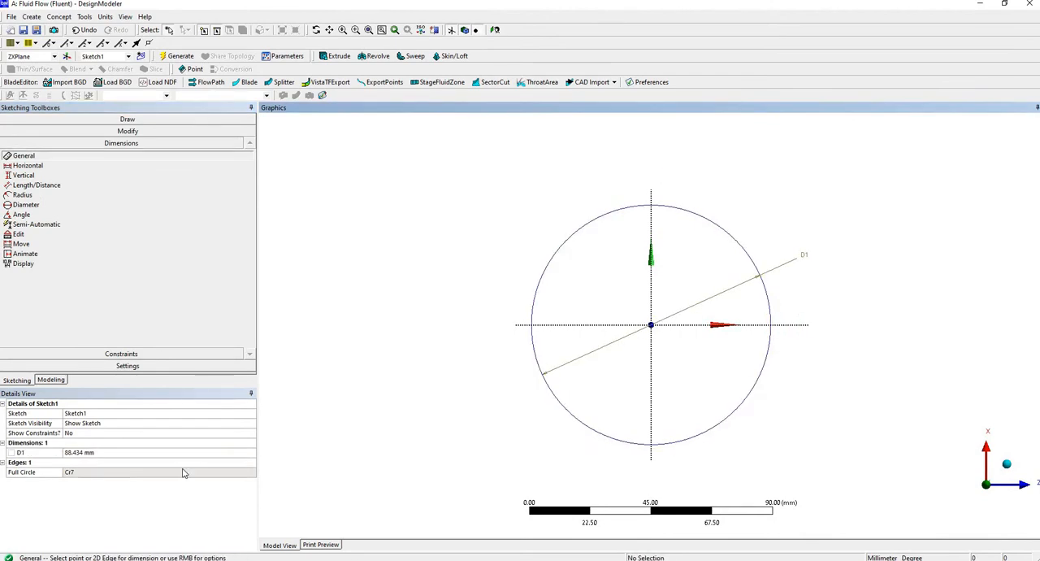
click(118, 452)
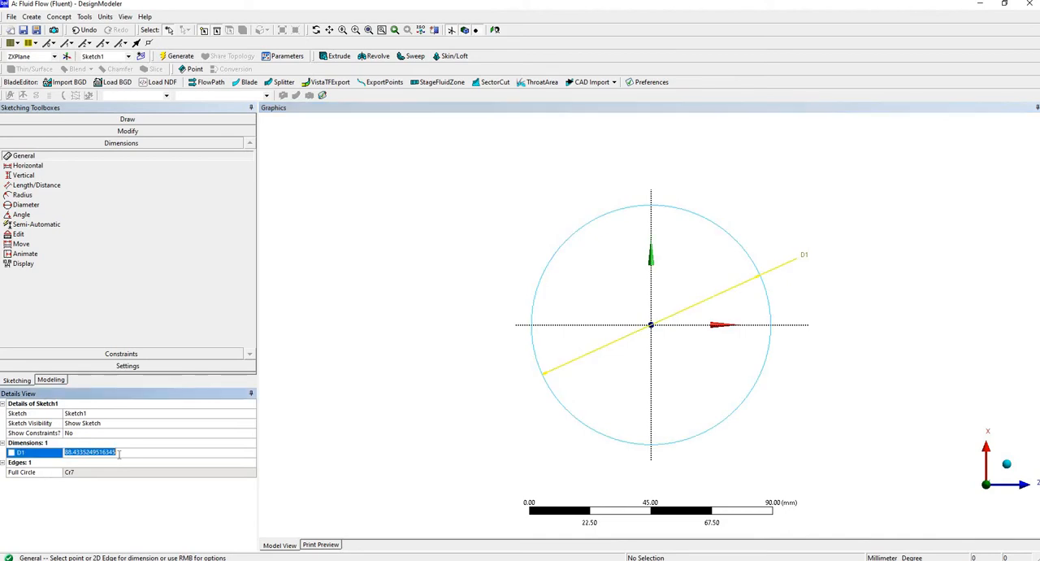
text(100)
key(Return)
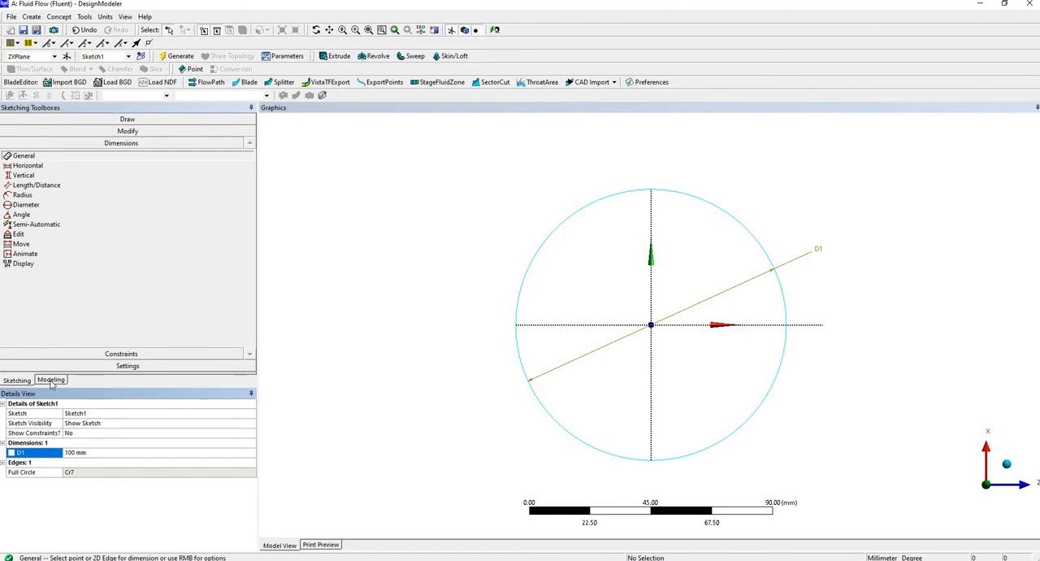
Extrude the circle sketch 30 mm in the normal direction as added material and generate the solid.
click(1007, 464)
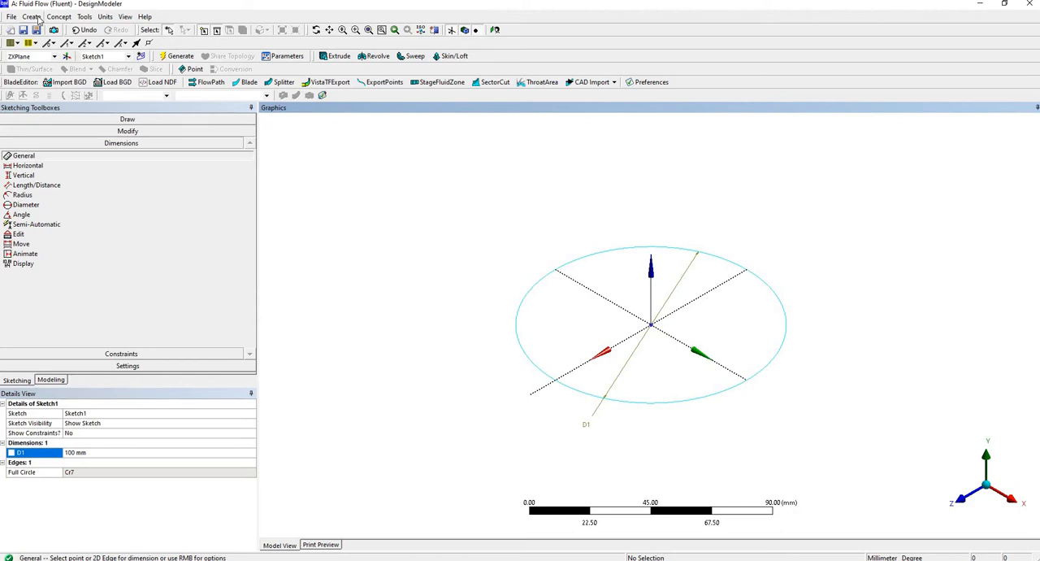
click(32, 16)
click(41, 42)
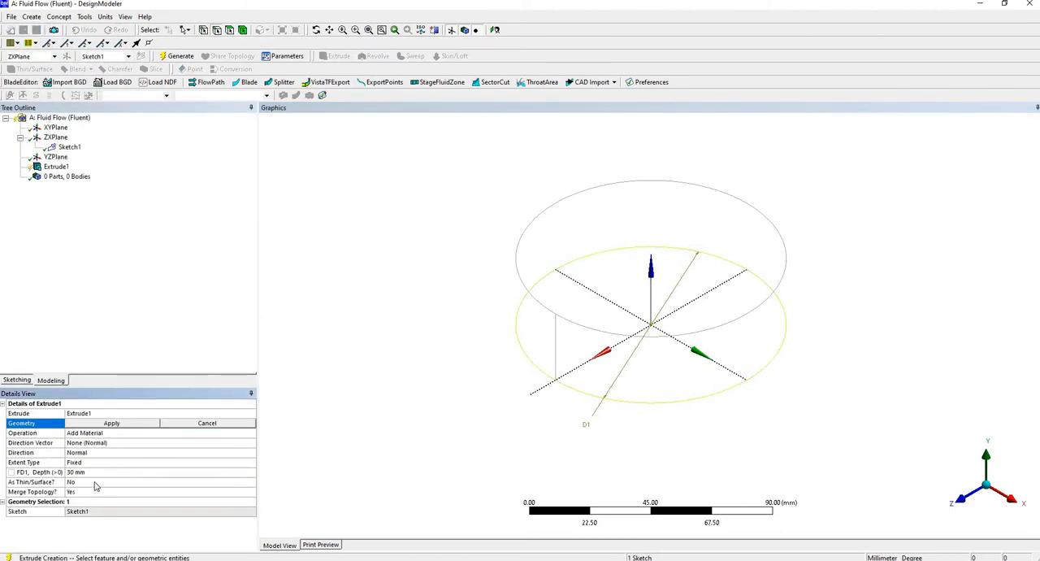
click(113, 424)
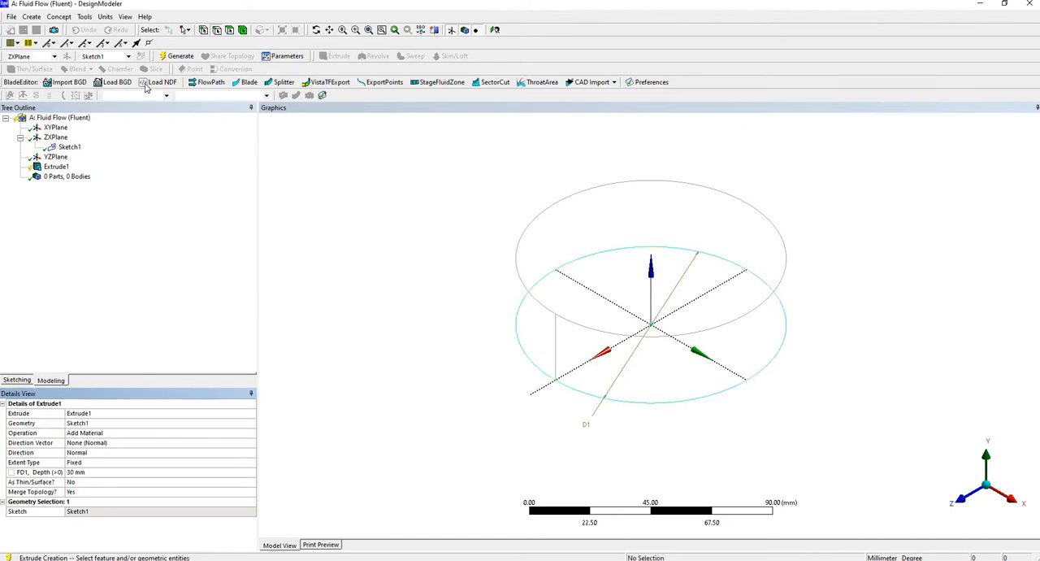
click(177, 56)
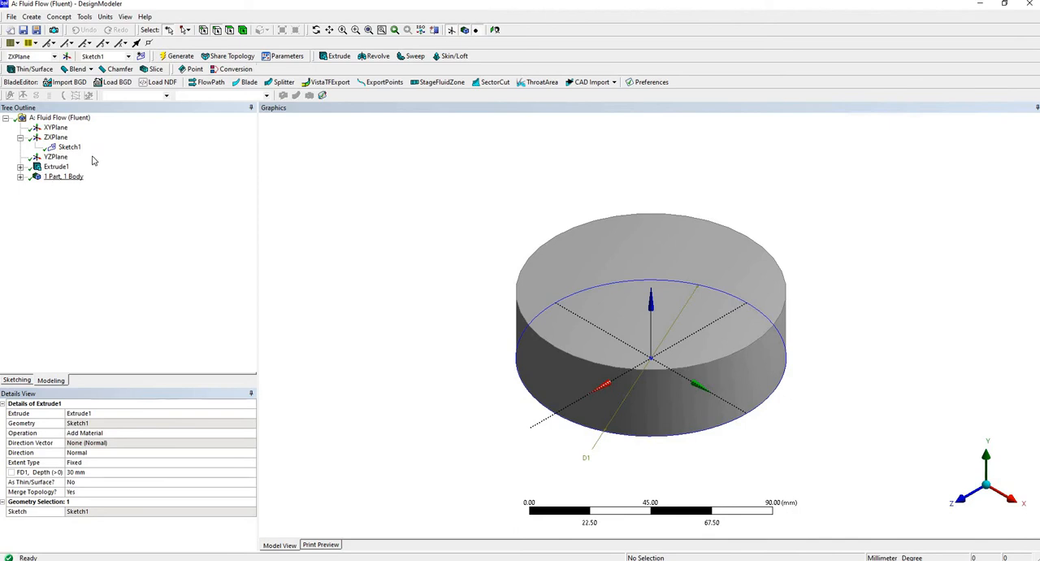
Create a new plane of type From Face, using the disc's top face as its base face, and generate it.
click(60, 17)
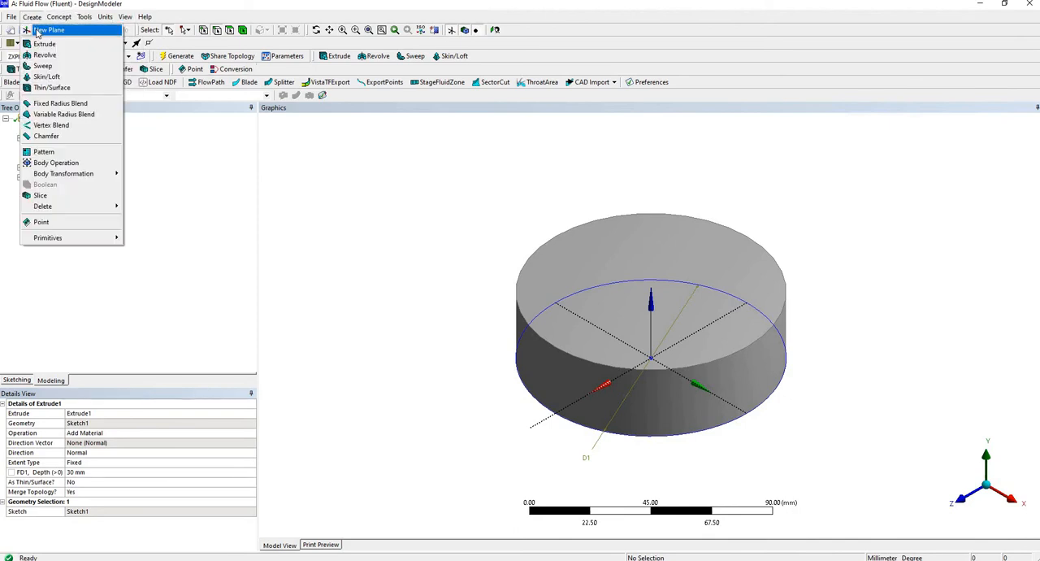
click(42, 30)
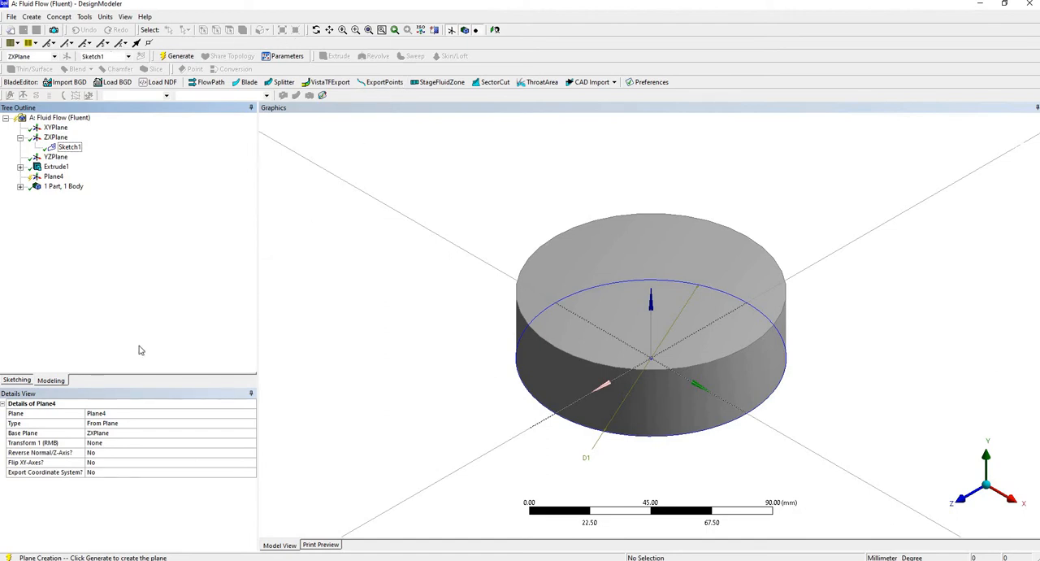
click(130, 432)
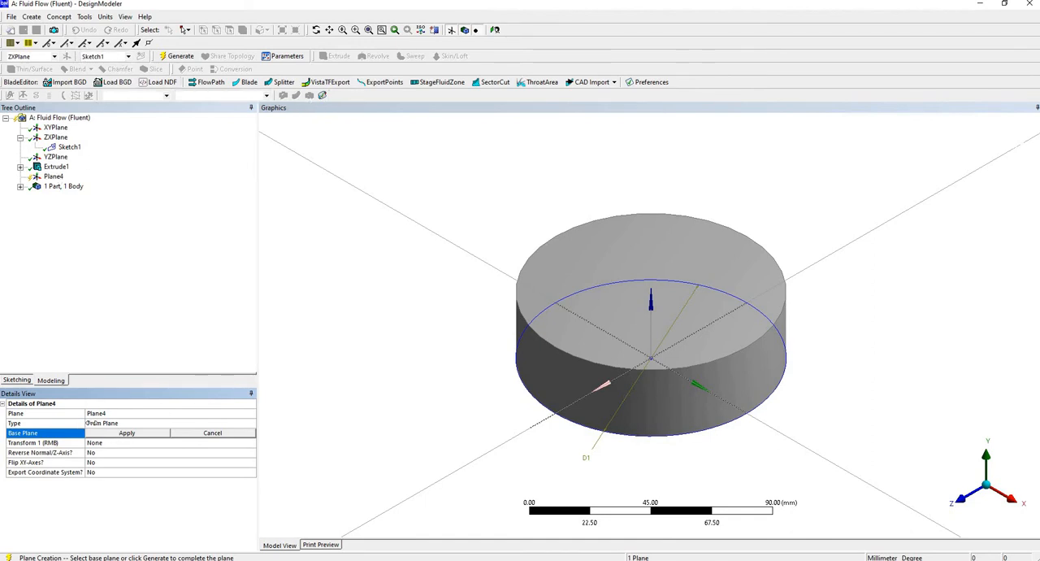
click(127, 432)
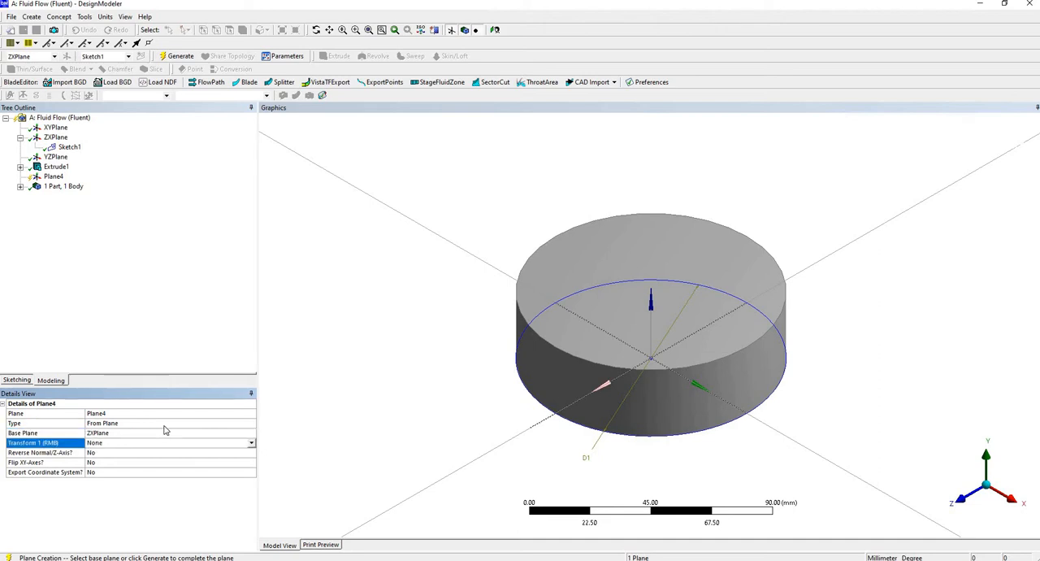
click(235, 423)
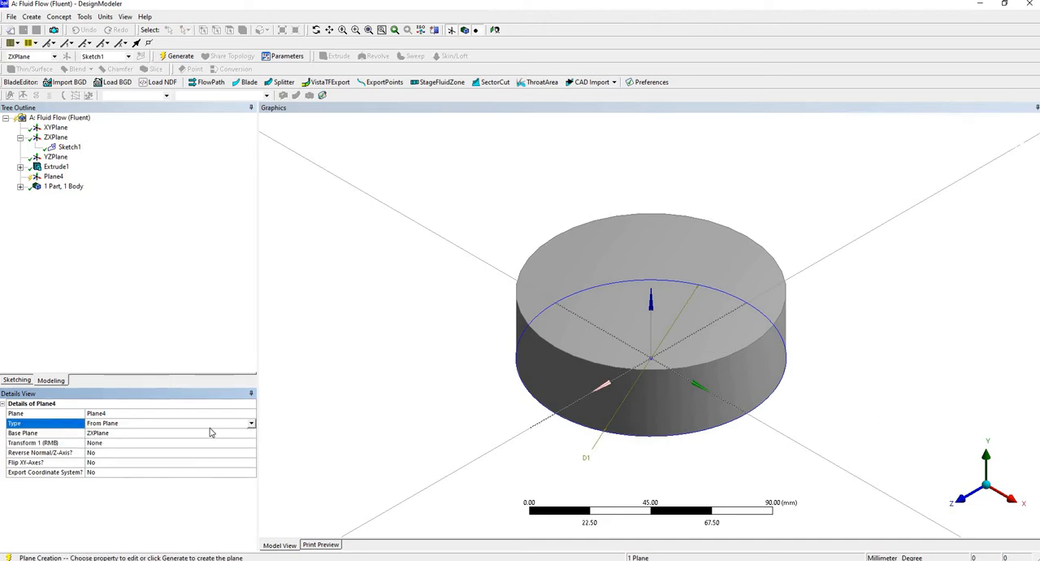
click(212, 426)
click(138, 443)
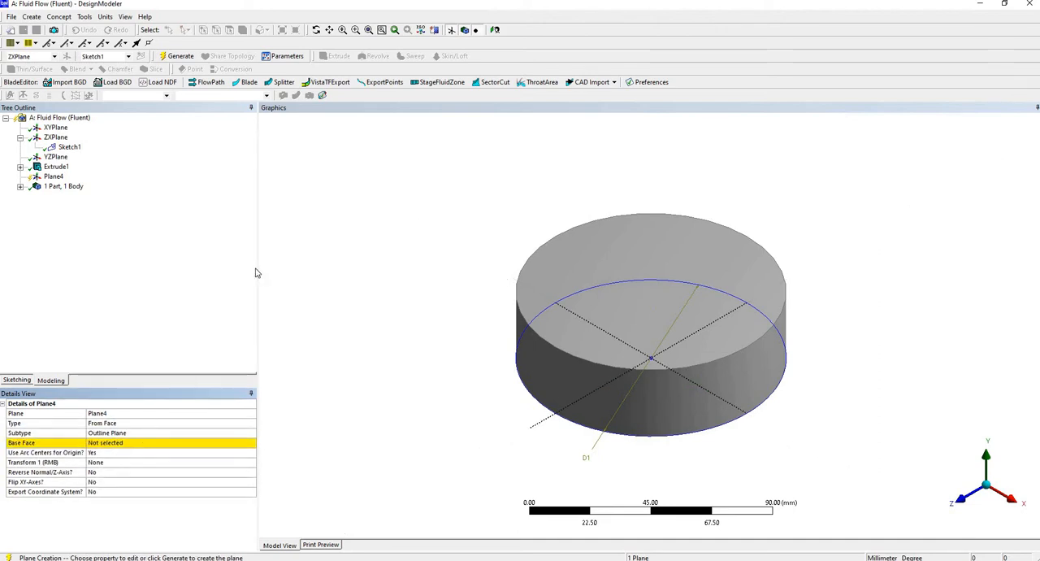
click(106, 443)
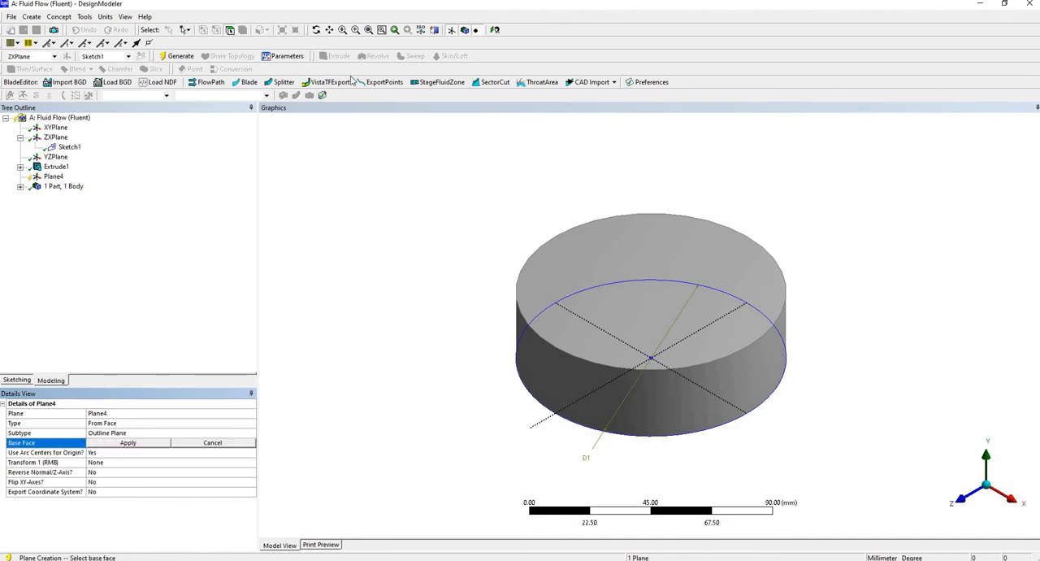
click(621, 311)
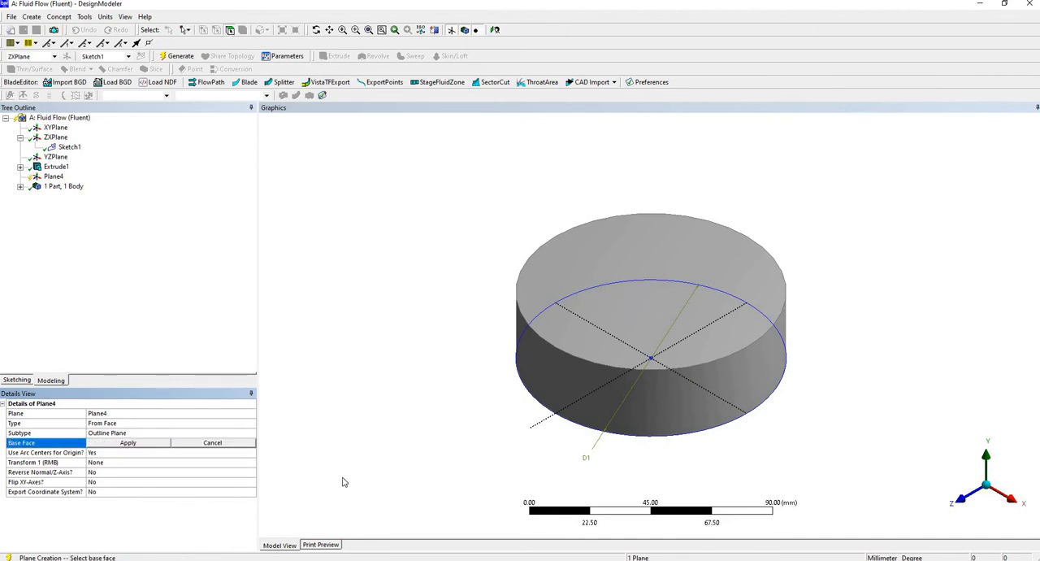
click(128, 442)
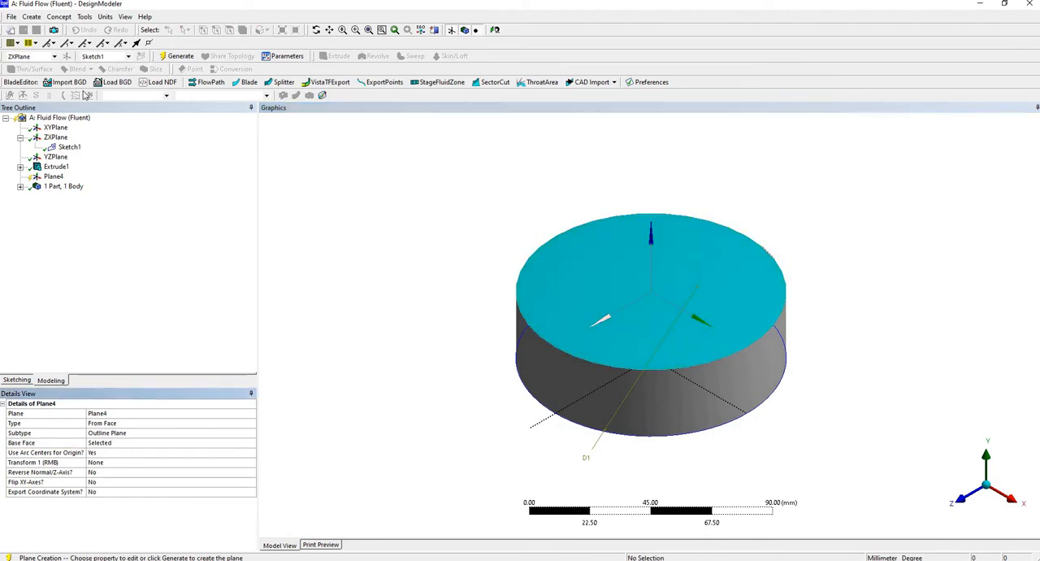
click(179, 56)
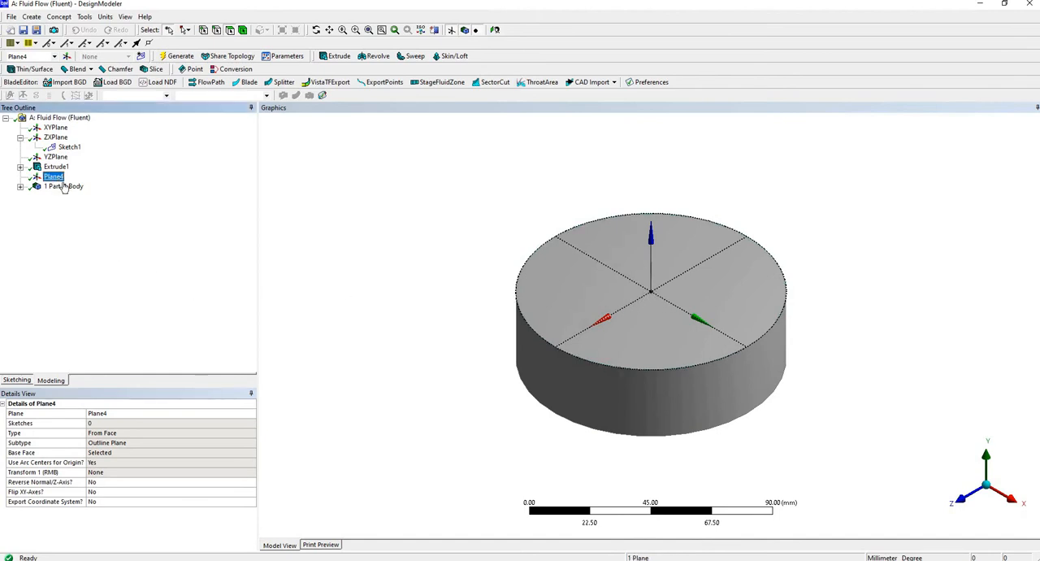
Extrude the new top-face plane's outline 30 mm in the normal direction as added material and generate it.
click(58, 17)
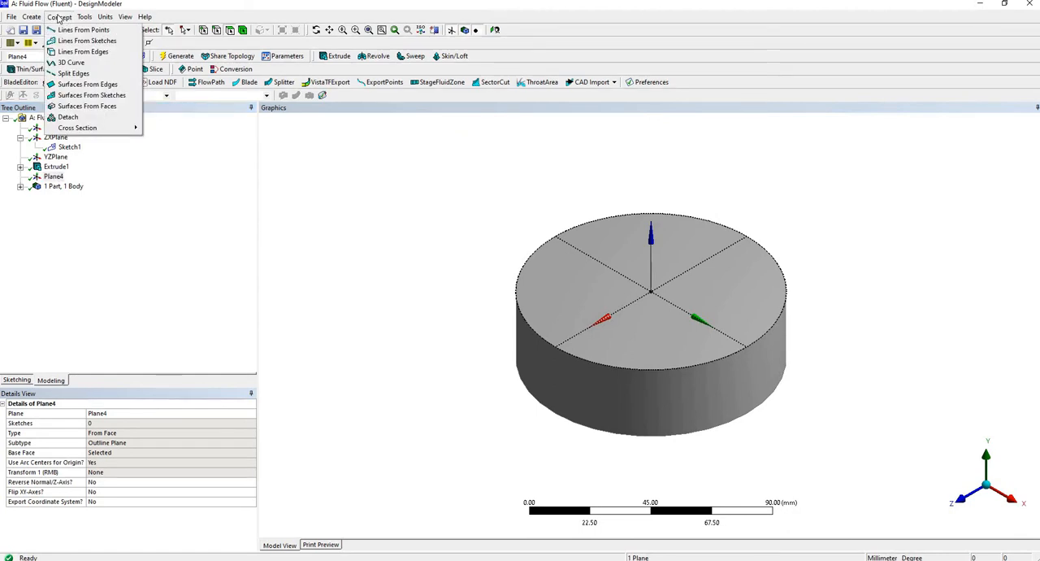
mouse_move(31, 17)
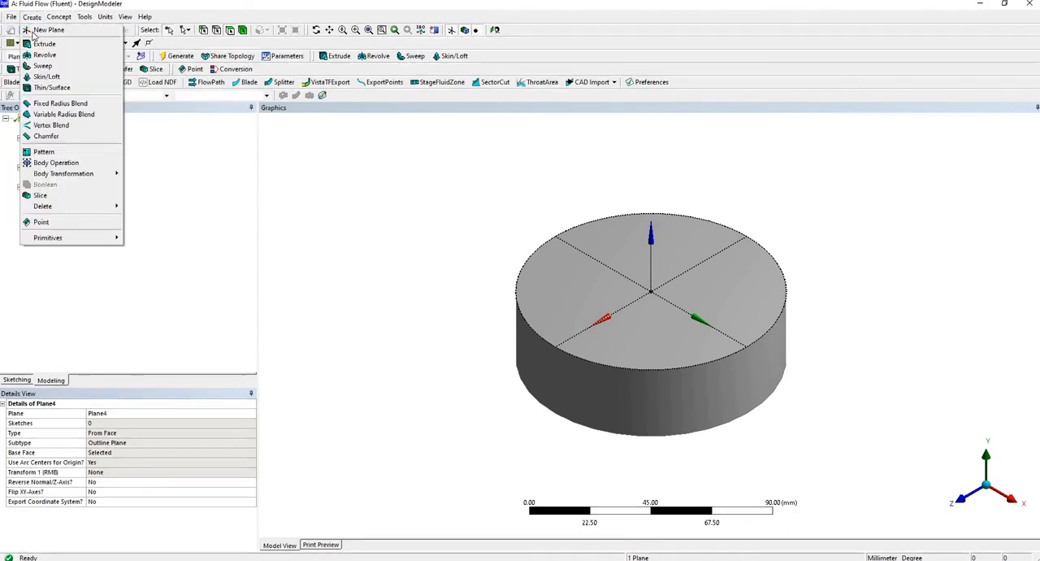
click(36, 44)
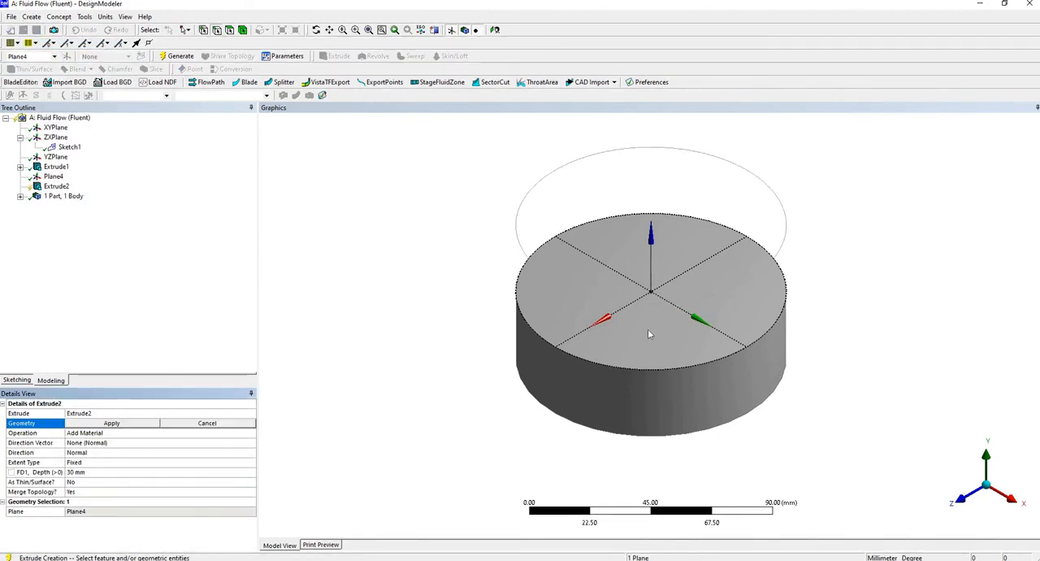
click(53, 177)
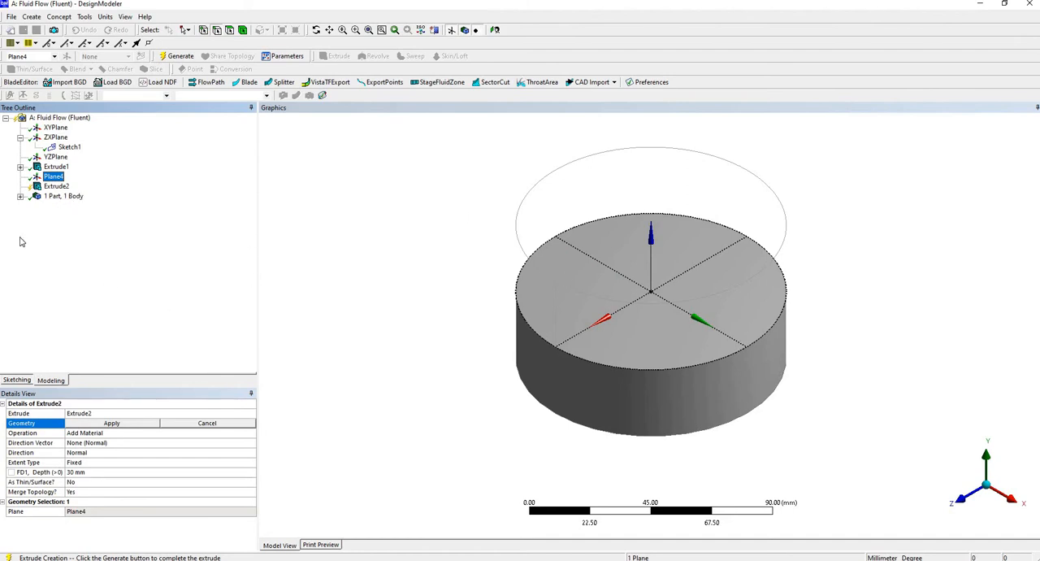
click(56, 187)
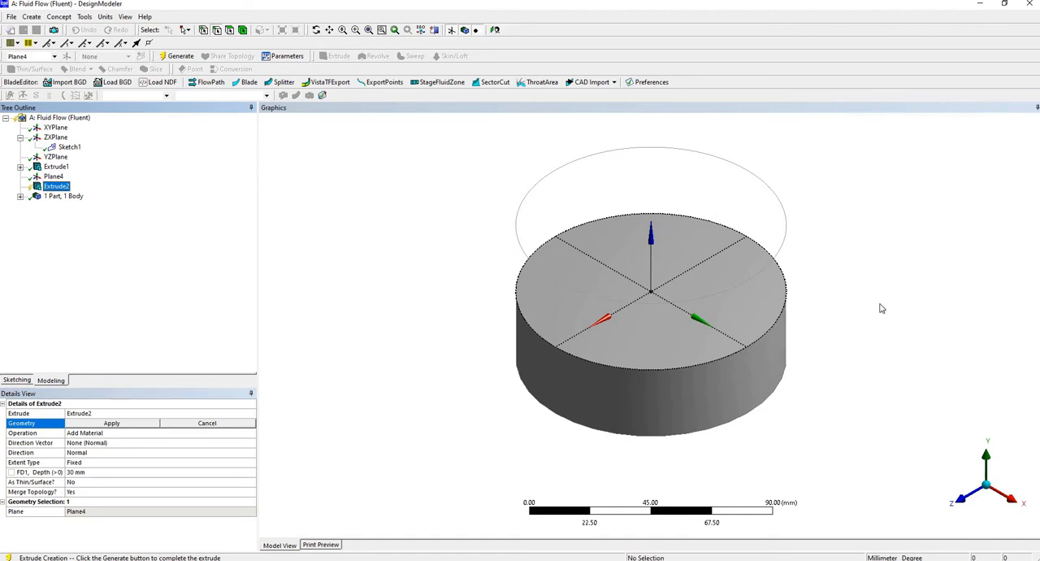
click(109, 453)
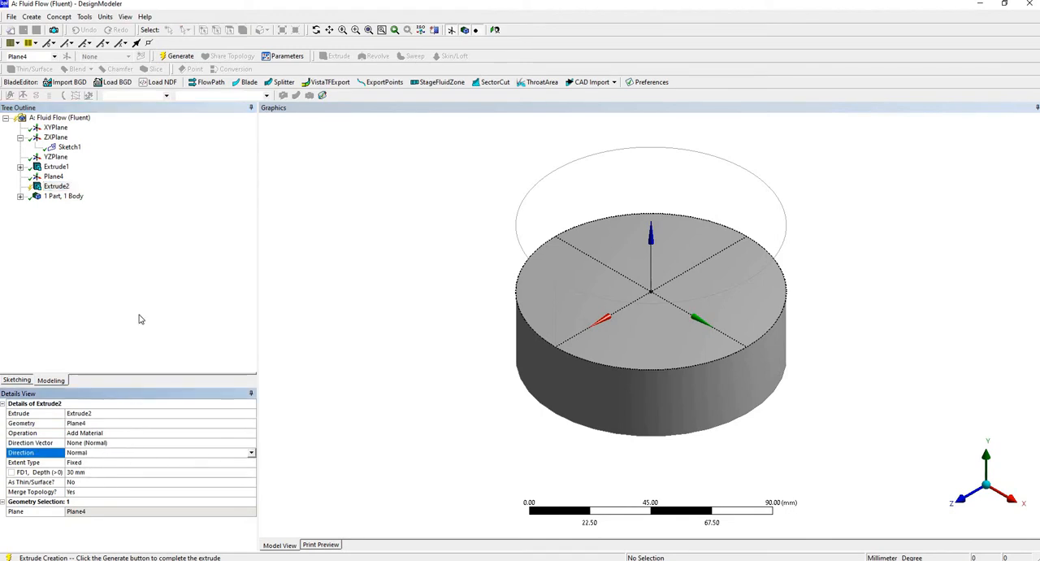
click(94, 137)
click(180, 57)
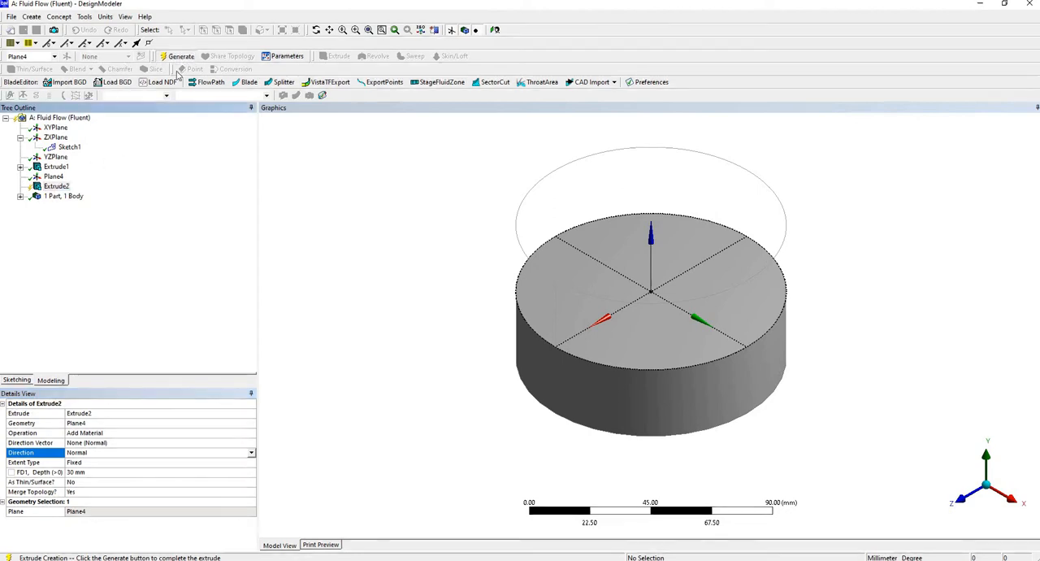
Change the second extrusion's operation to Add Frozen, regenerate it as a separate body, and check each solid.
click(639, 400)
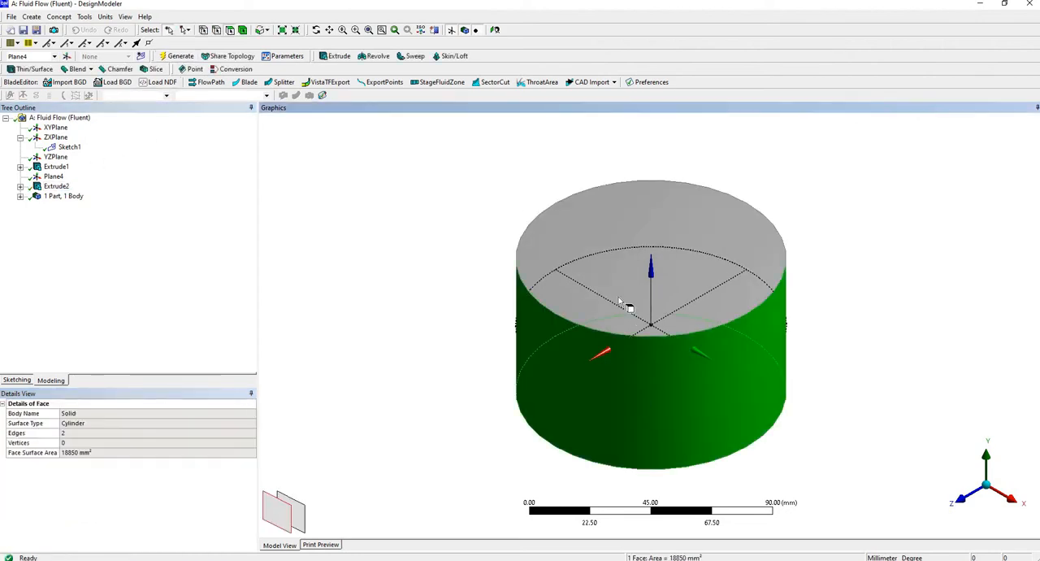
double_click(46, 202)
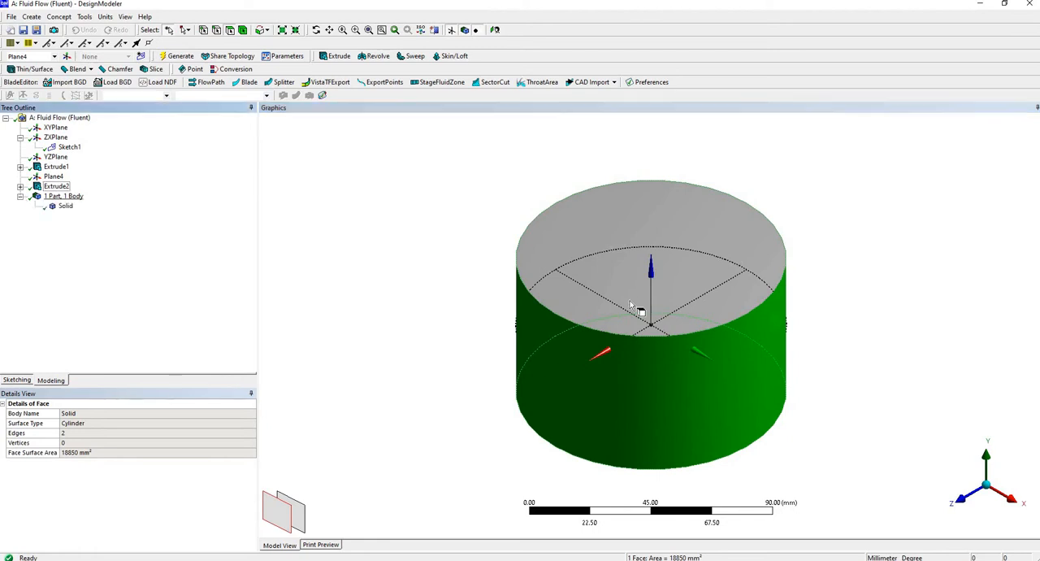
click(65, 206)
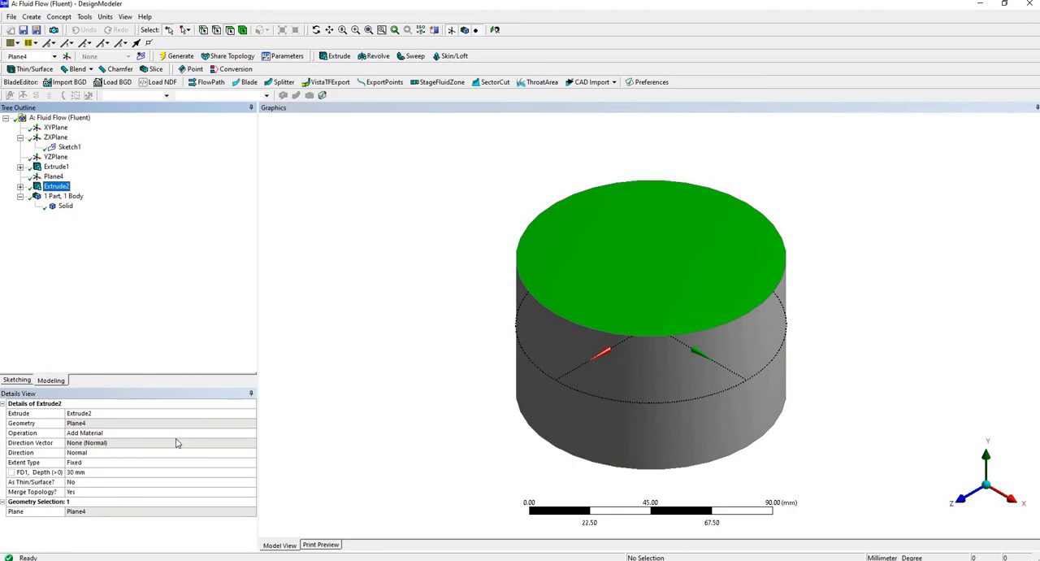
click(221, 437)
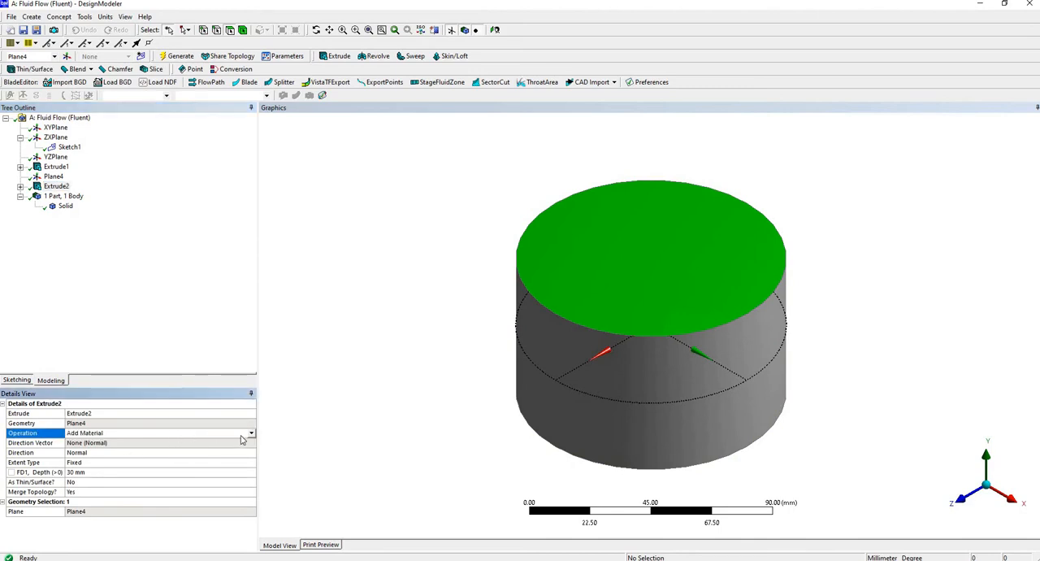
click(245, 437)
click(114, 441)
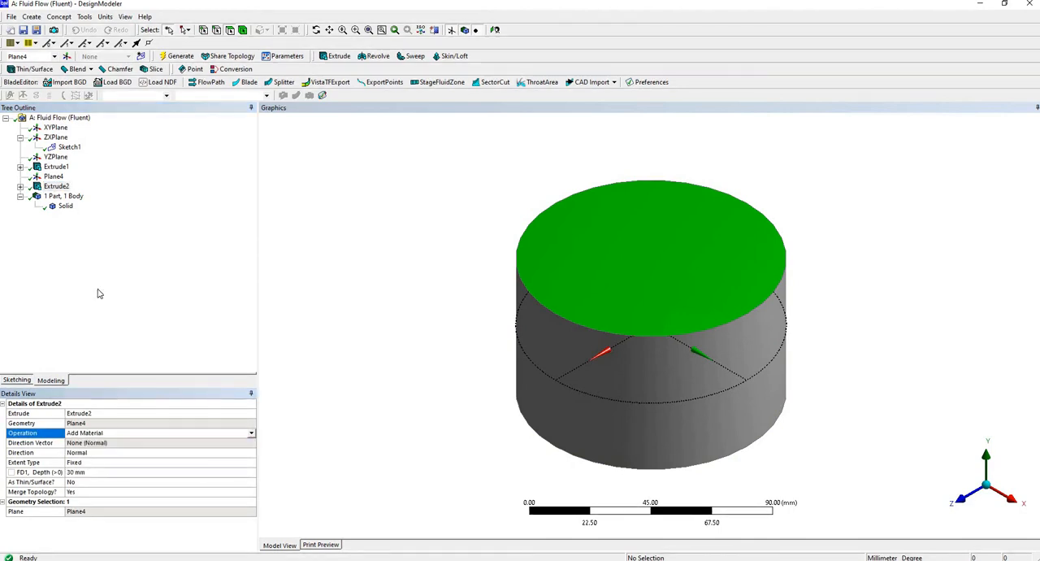
click(177, 57)
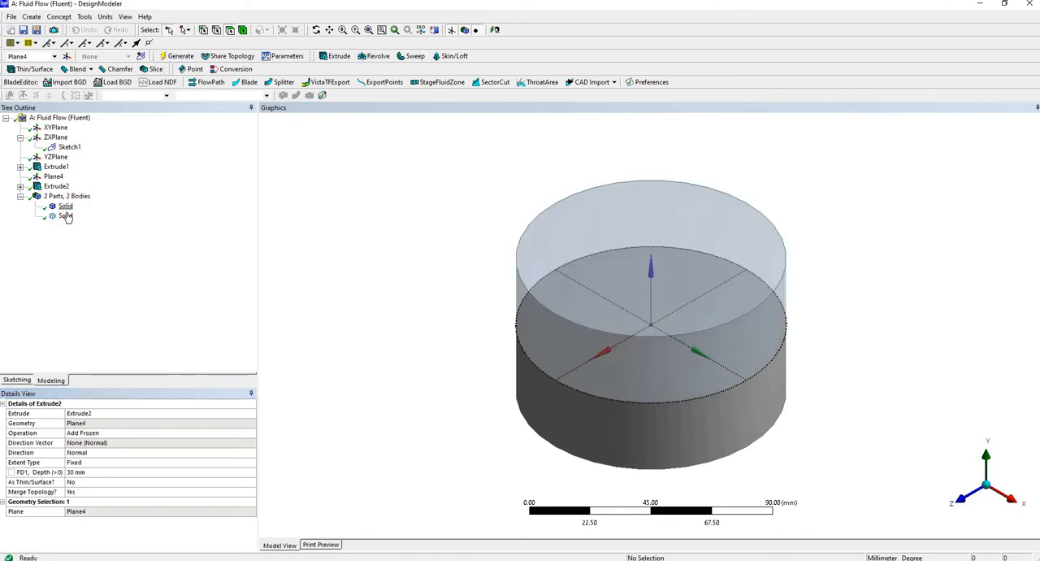
click(65, 207)
click(65, 215)
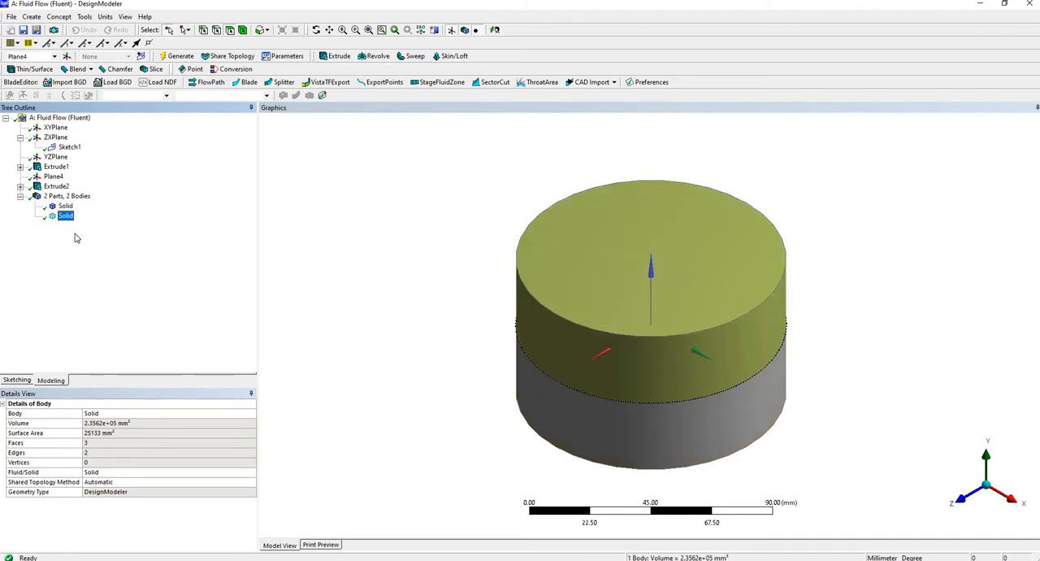
click(462, 298)
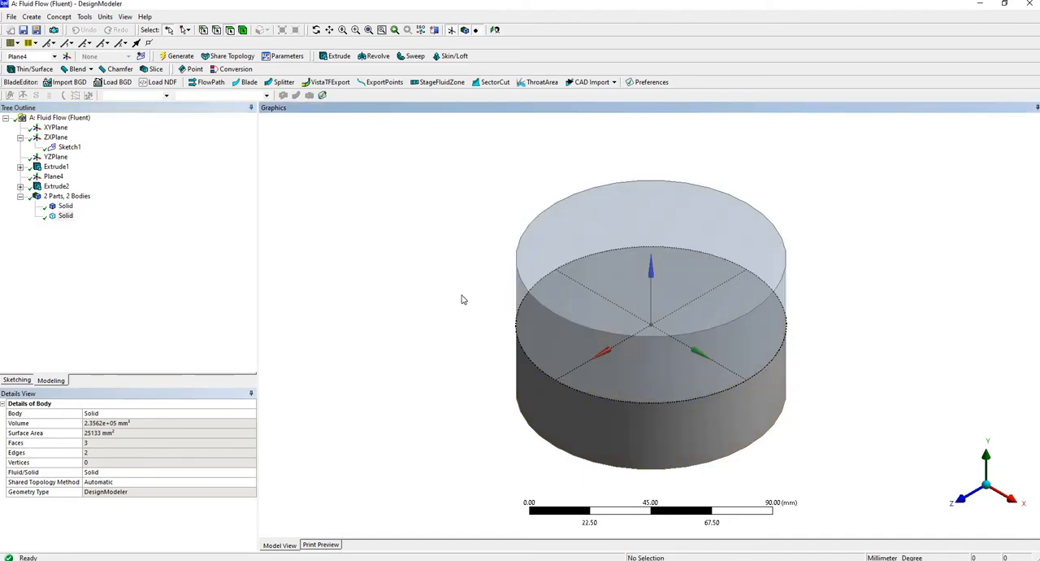
Extrude the circle sketch on the ZX plane 30 mm in the reversed direction as added material and generate the solid.
scroll(464, 295, down, 1)
scroll(483, 301, down, 2)
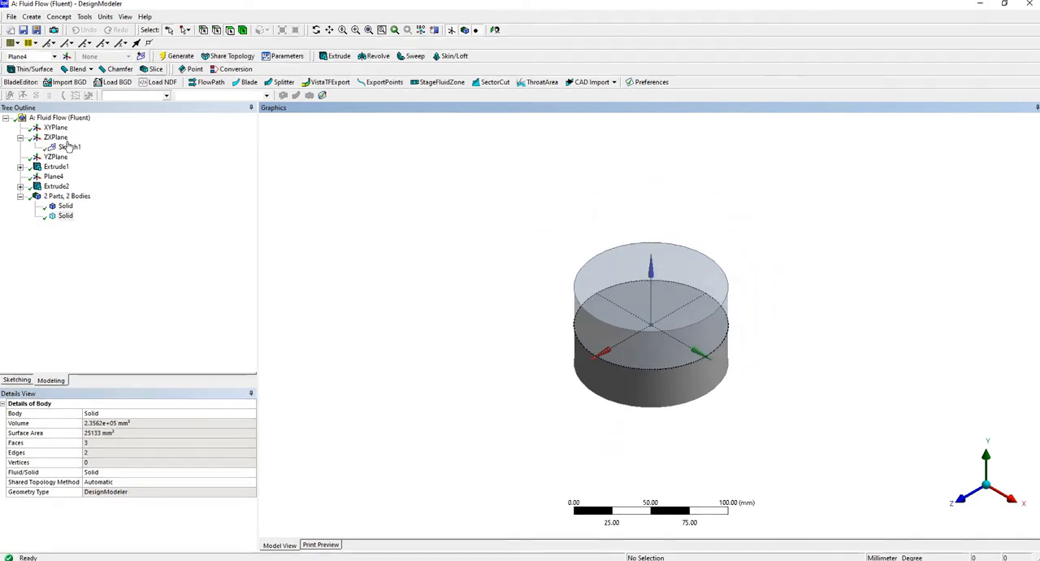
click(57, 138)
click(69, 147)
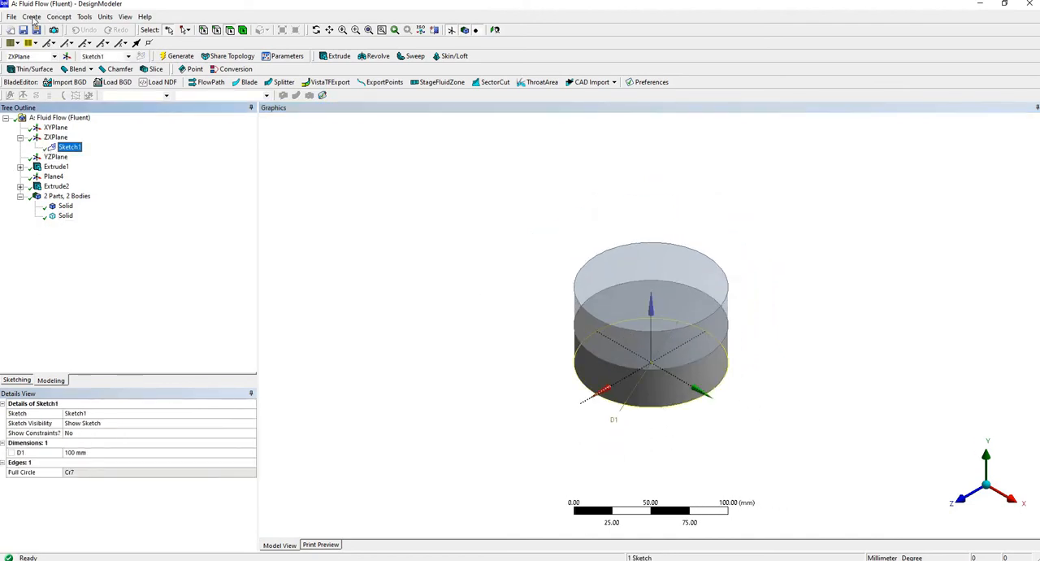
click(35, 16)
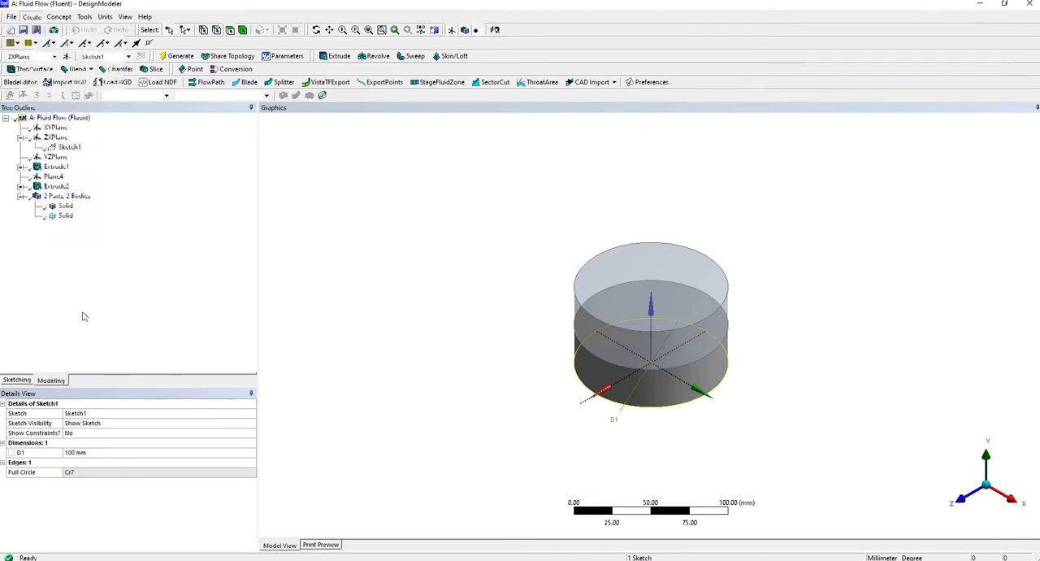
click(42, 44)
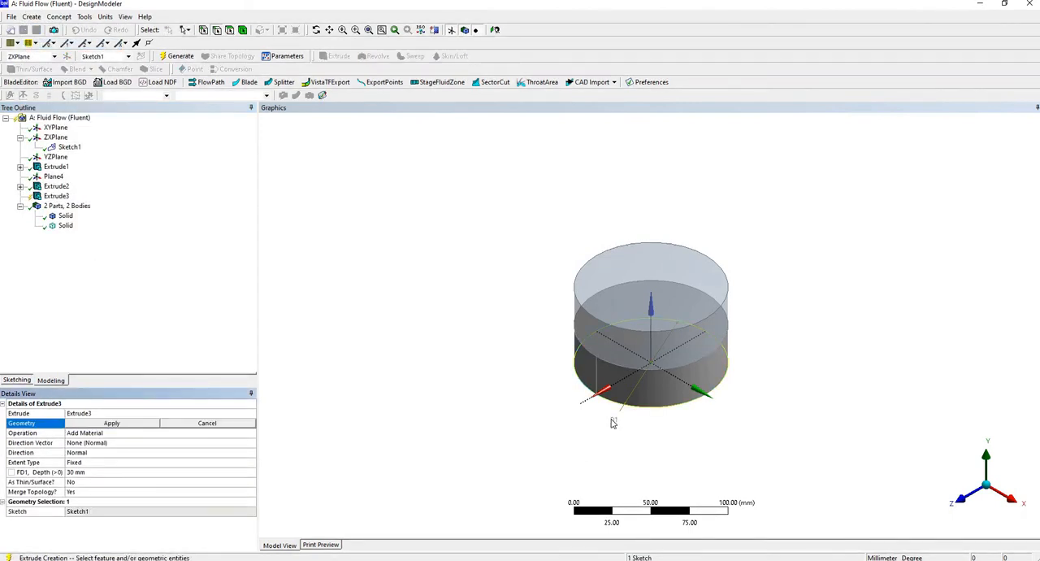
click(667, 417)
click(102, 425)
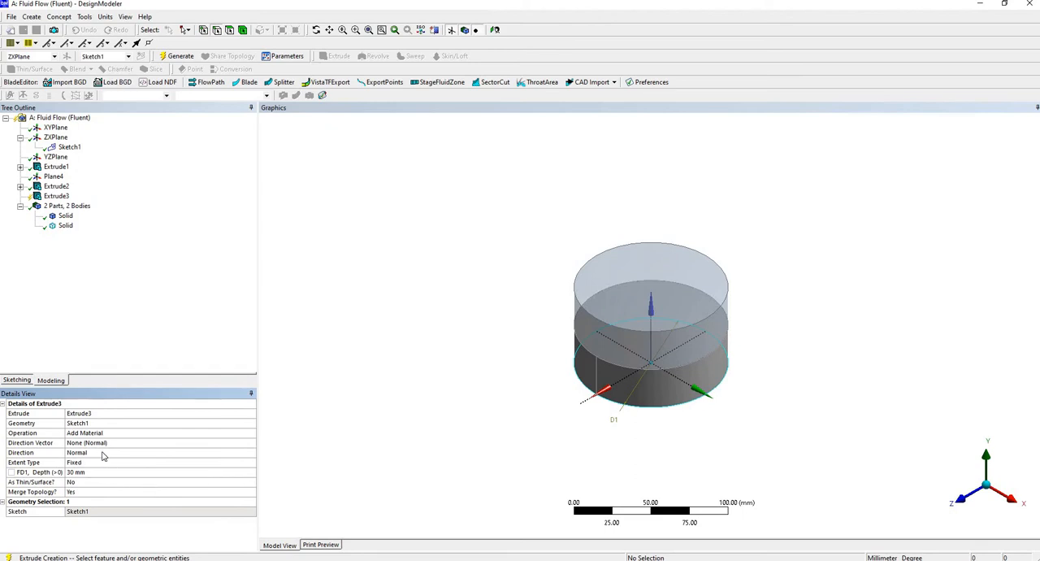
click(251, 452)
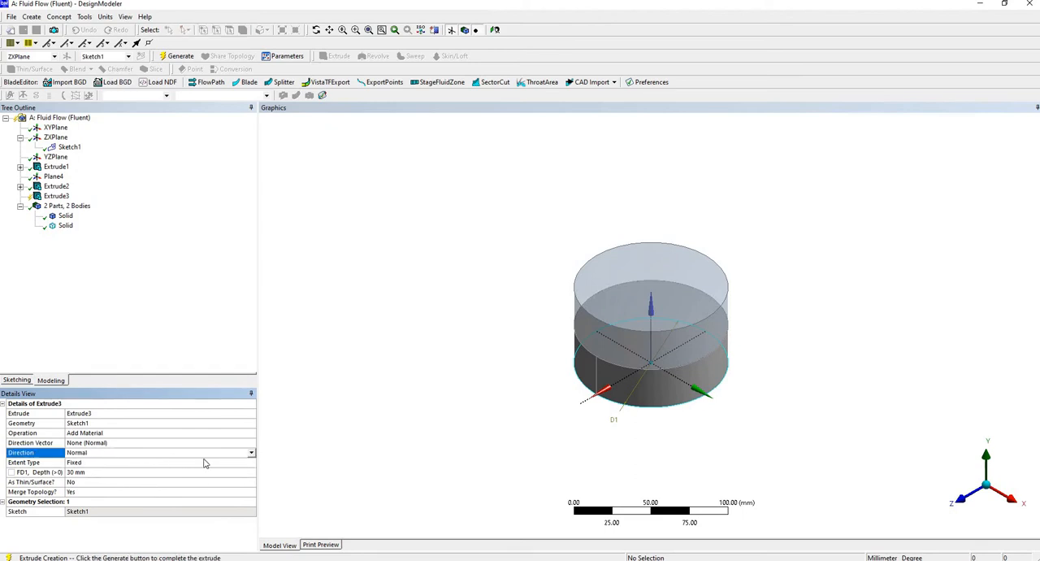
click(251, 452)
click(110, 469)
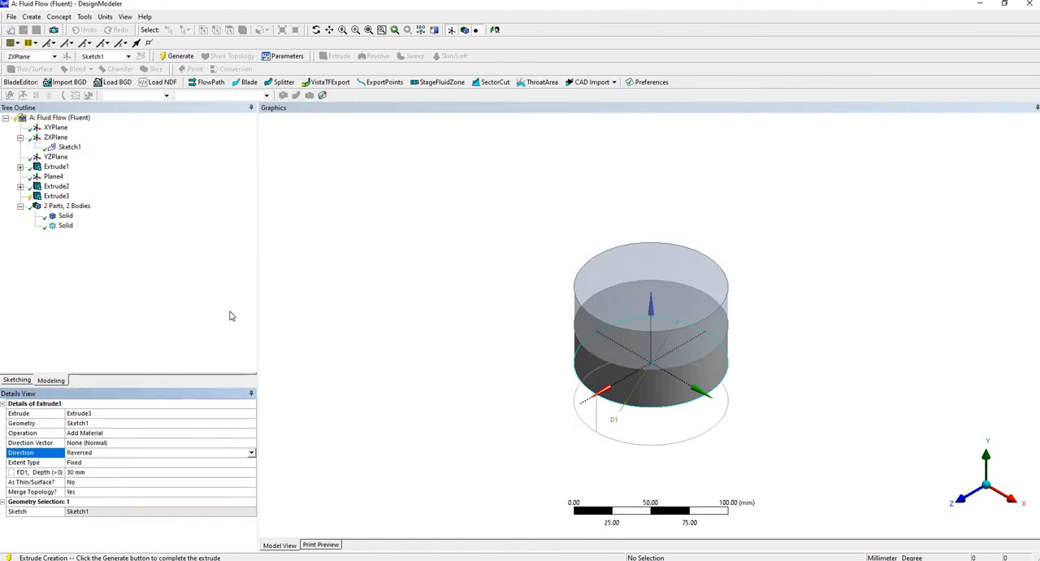
click(177, 55)
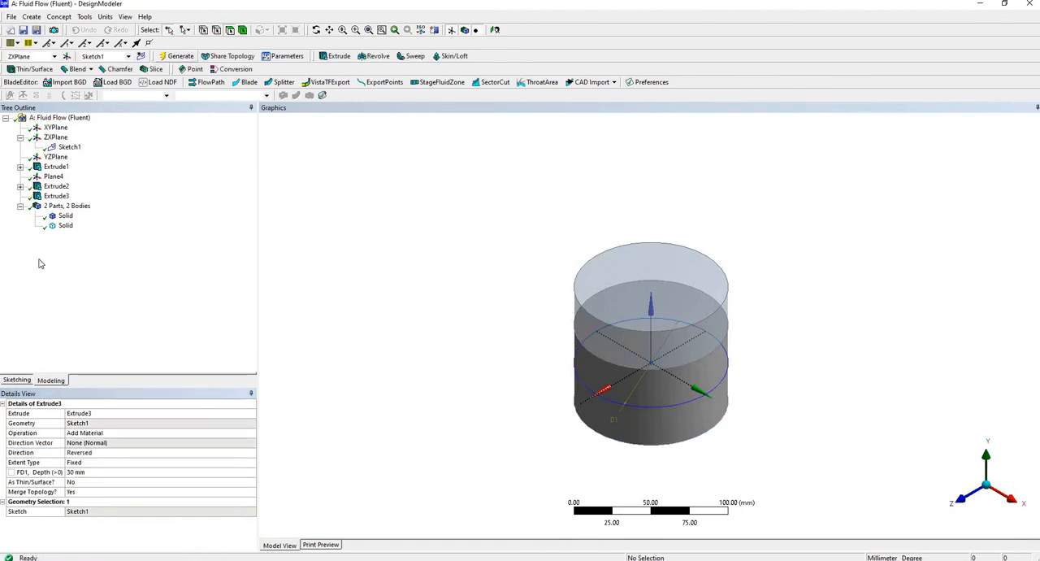
click(655, 410)
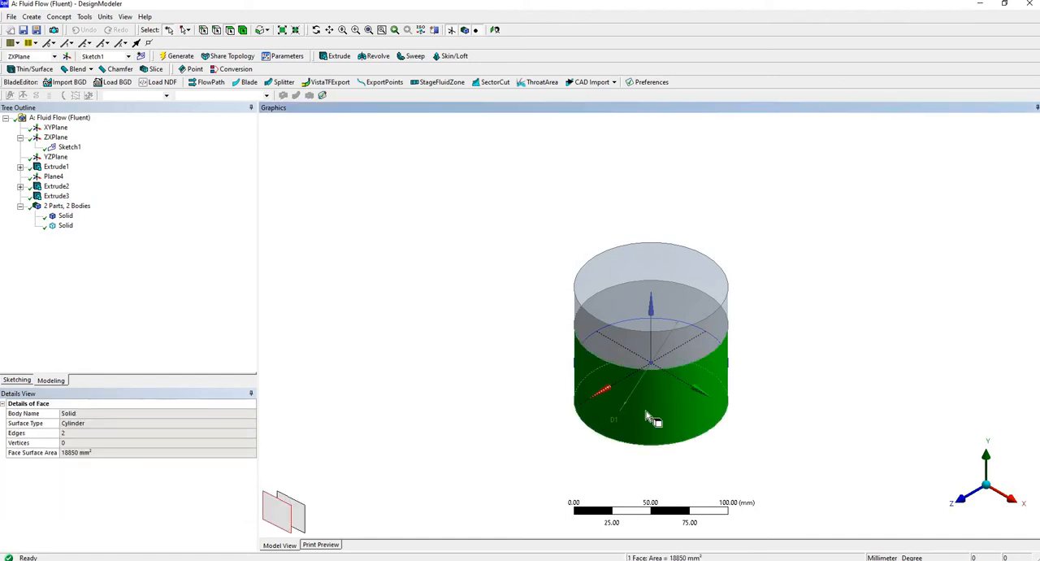
Change the third extrusion's operation to Add Frozen and regenerate it as a separate body.
click(57, 197)
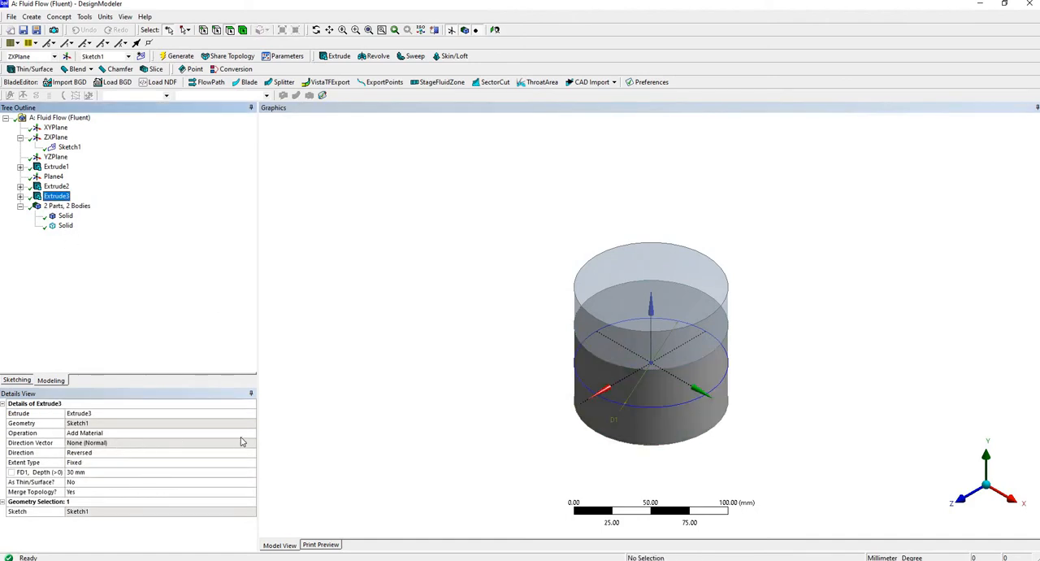
click(250, 435)
click(250, 435)
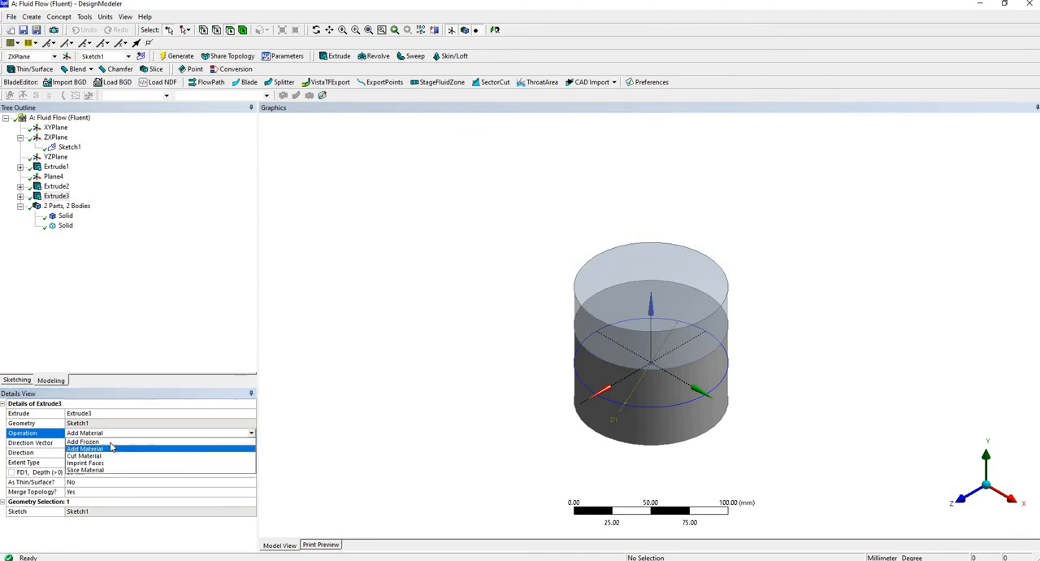
click(98, 452)
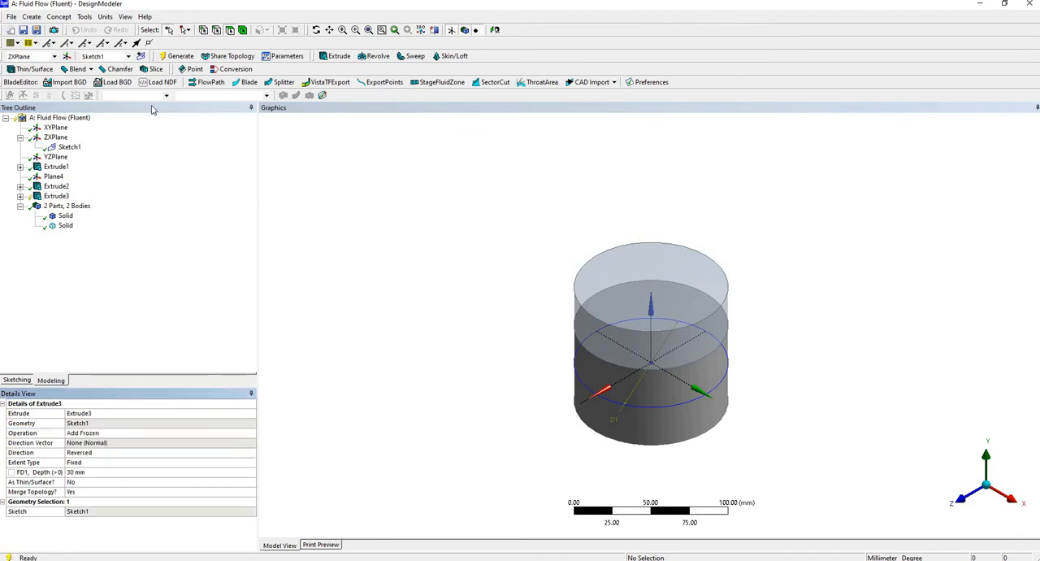
click(176, 56)
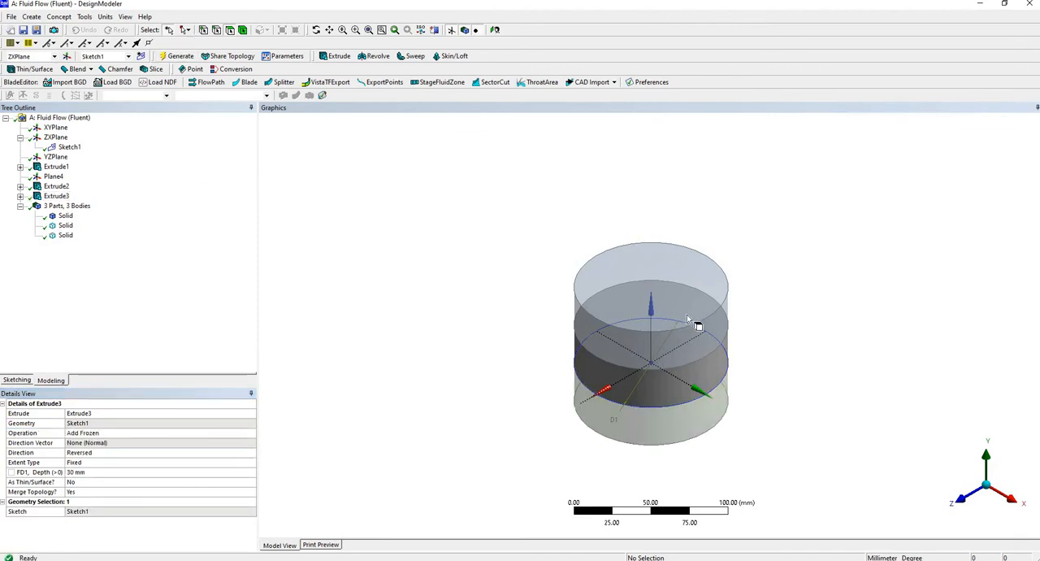
Review the upper and lower extrusions, set the middle extrusion's depth to 10 mm, and regenerate the model.
click(59, 189)
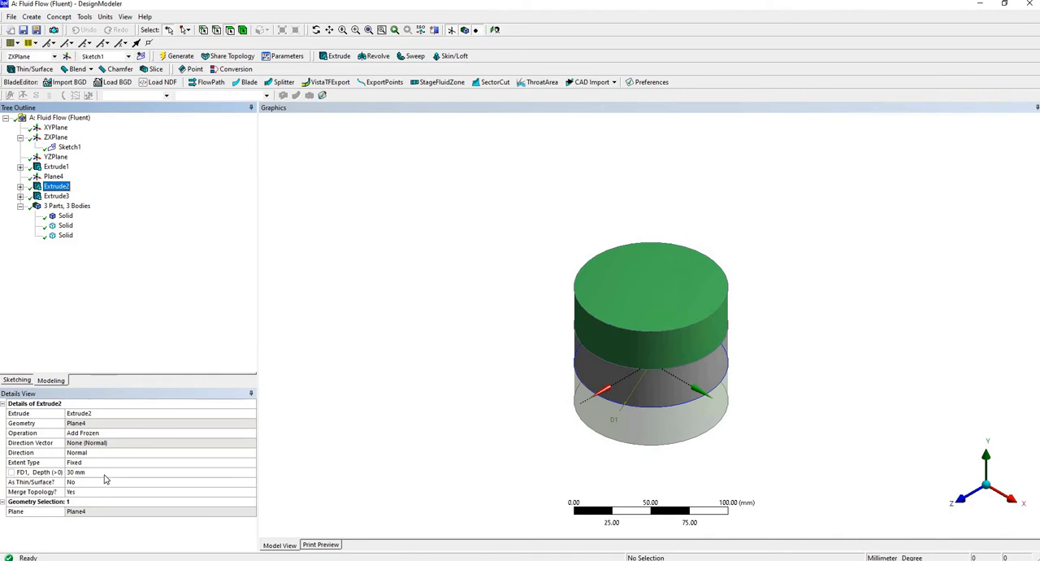
click(56, 196)
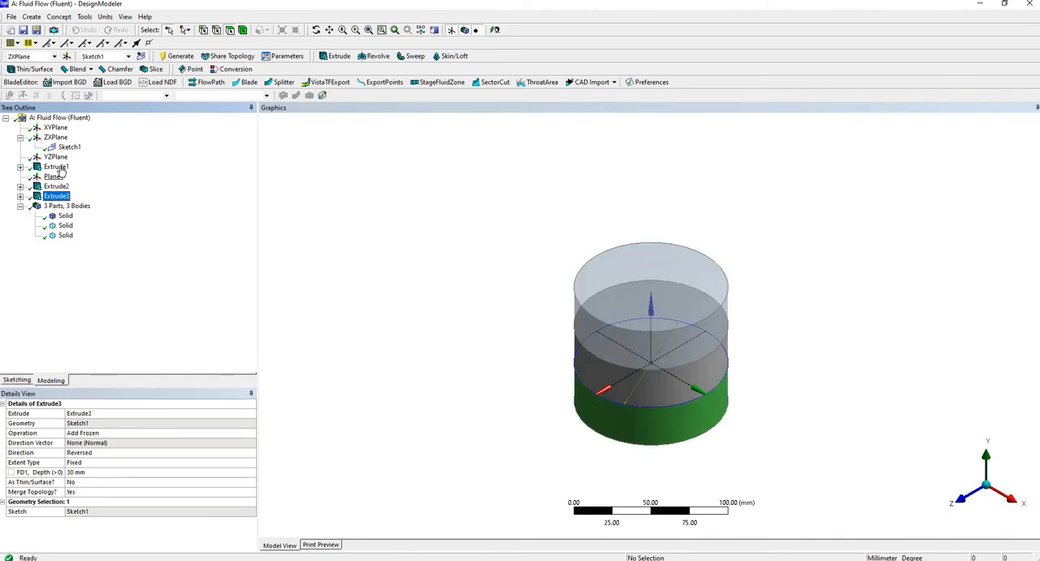
click(56, 166)
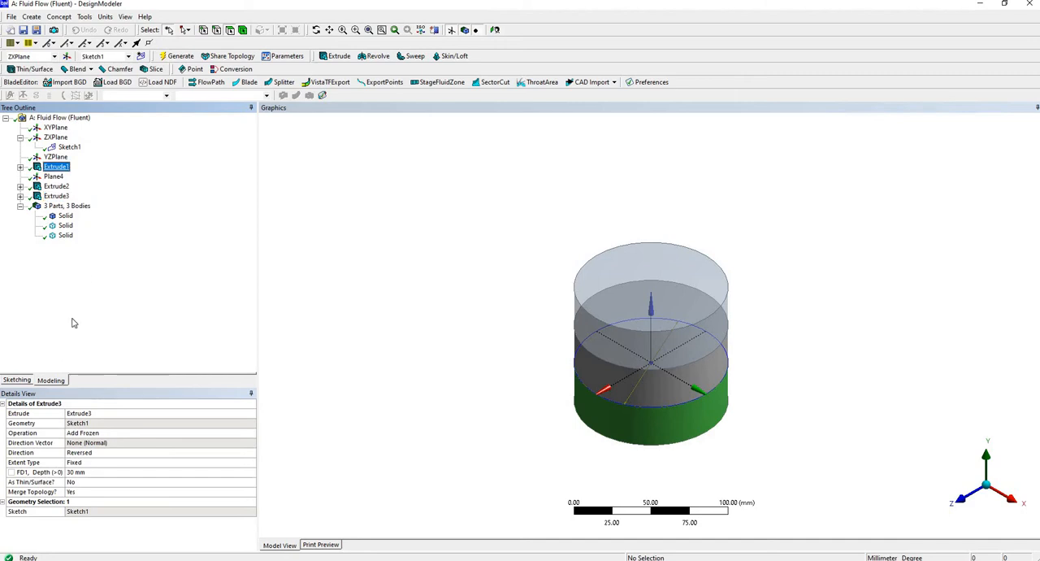
click(106, 471)
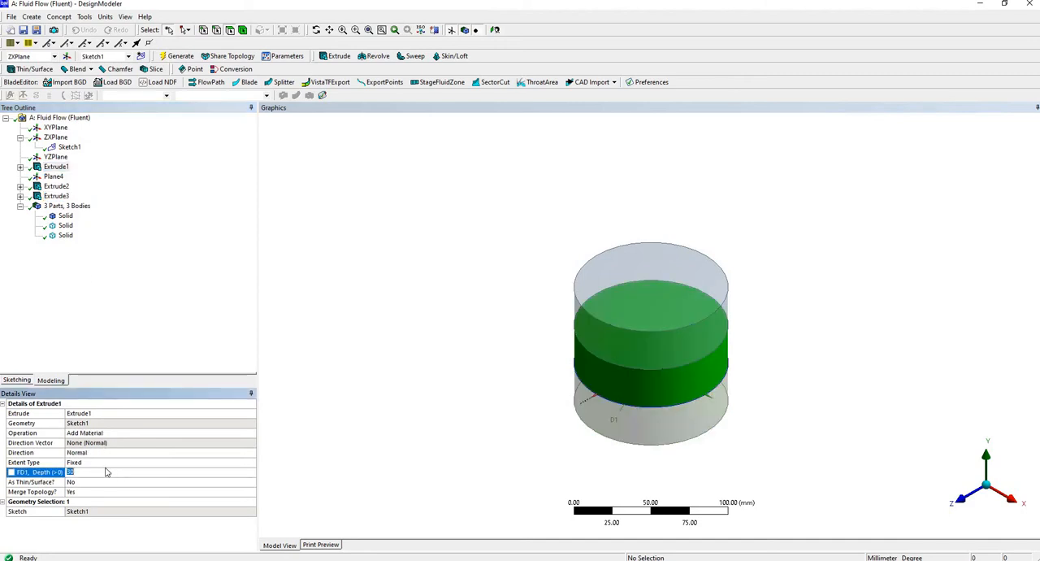
text(10)
key(Return)
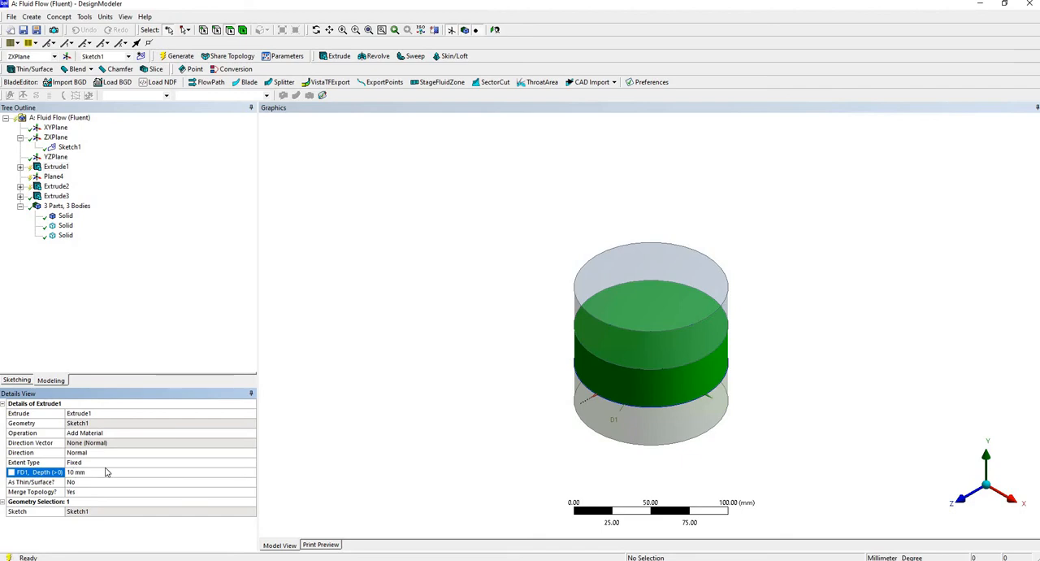
click(177, 57)
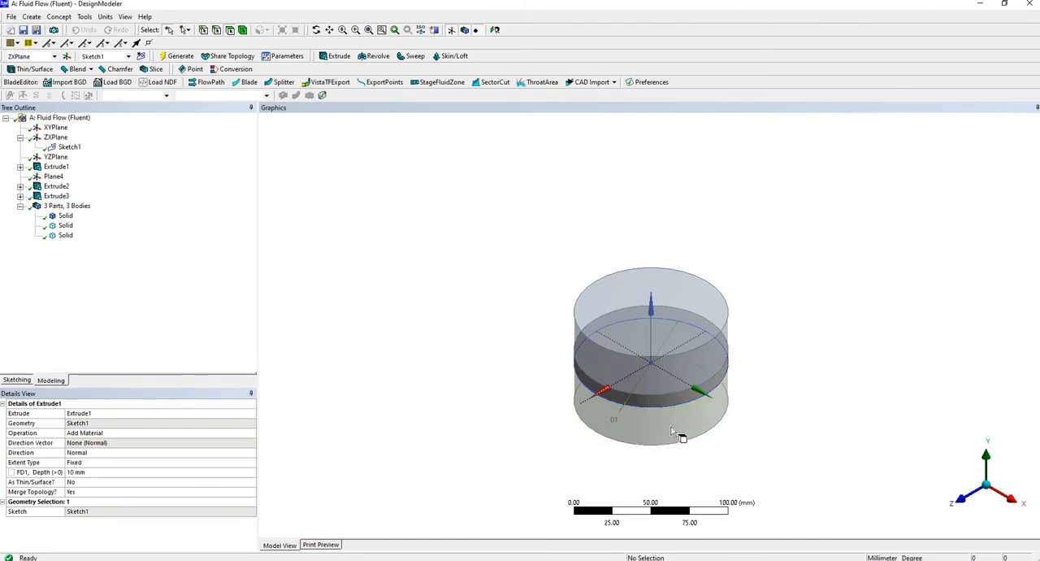
Form a new part from all three solid bodies and list the bodies it contains.
click(66, 216)
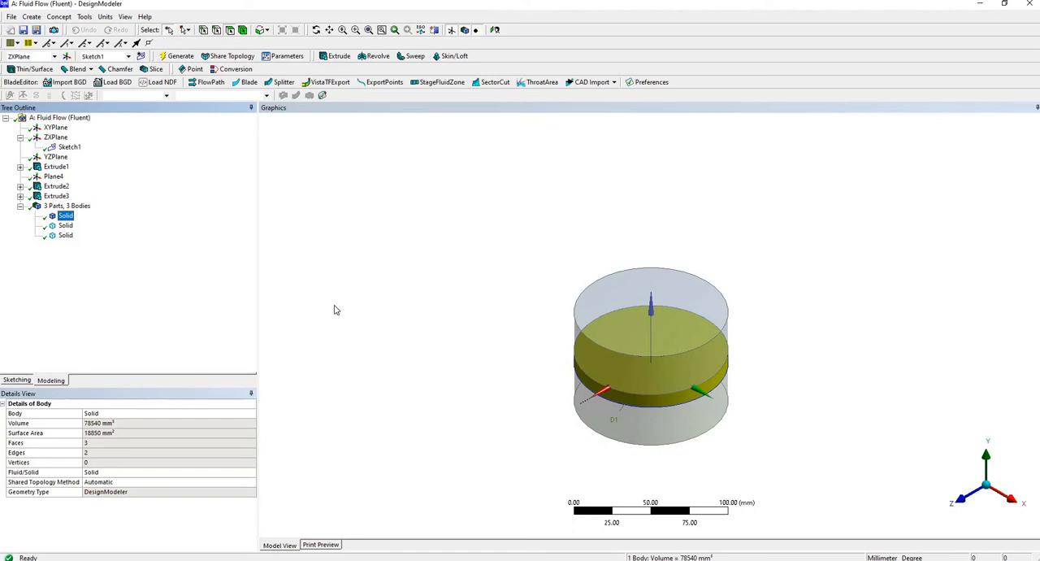
shift+click(65, 236)
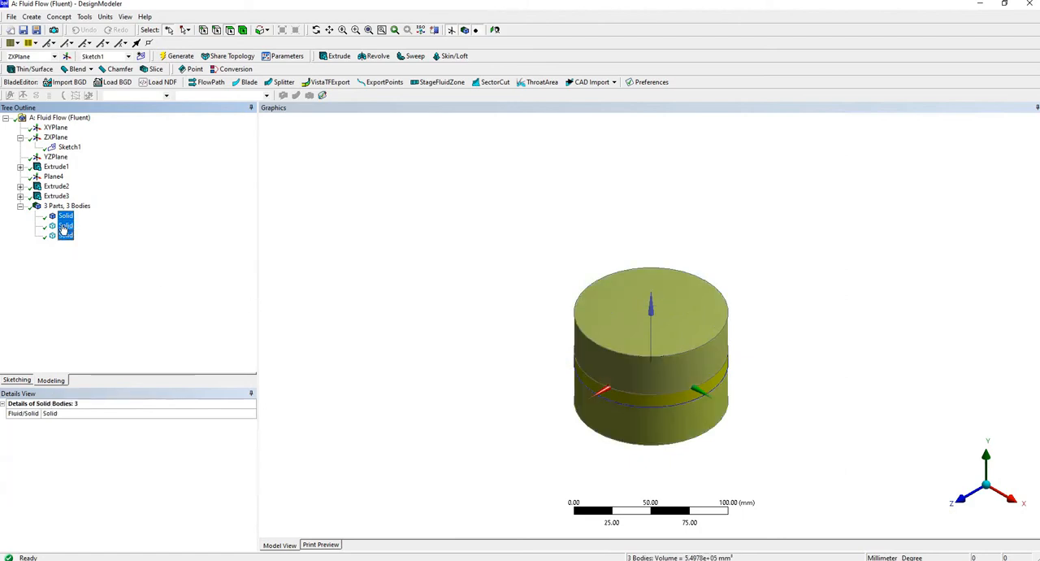
right_click(64, 228)
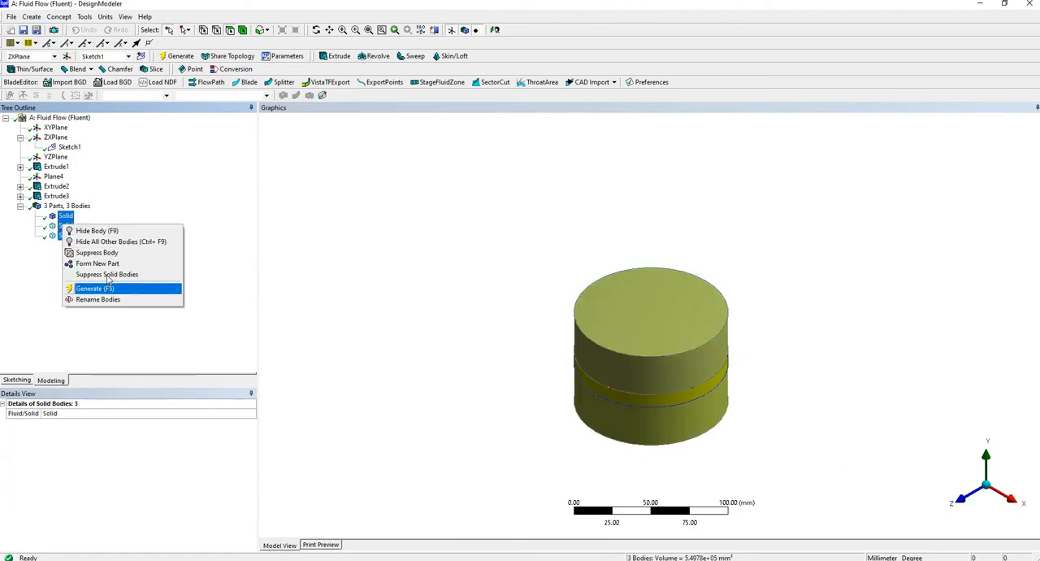
click(118, 264)
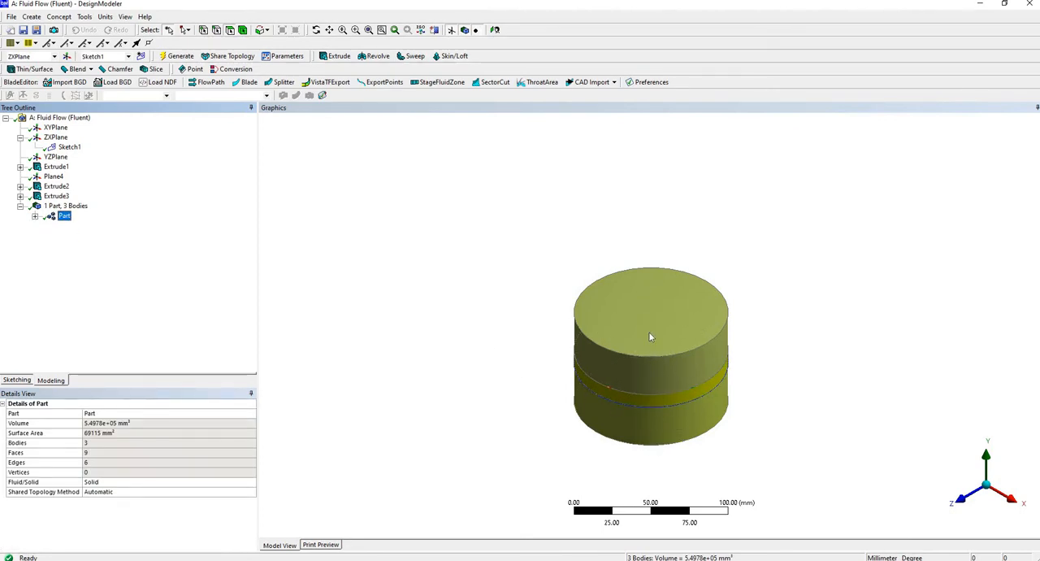
click(35, 217)
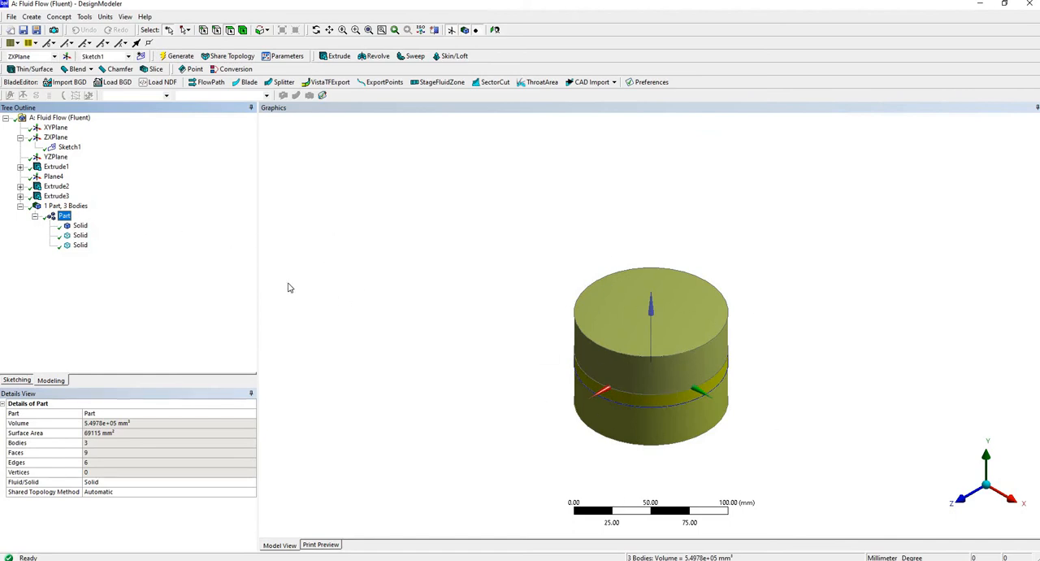
Identify the thin middle body within the part and rename it filter.
click(79, 236)
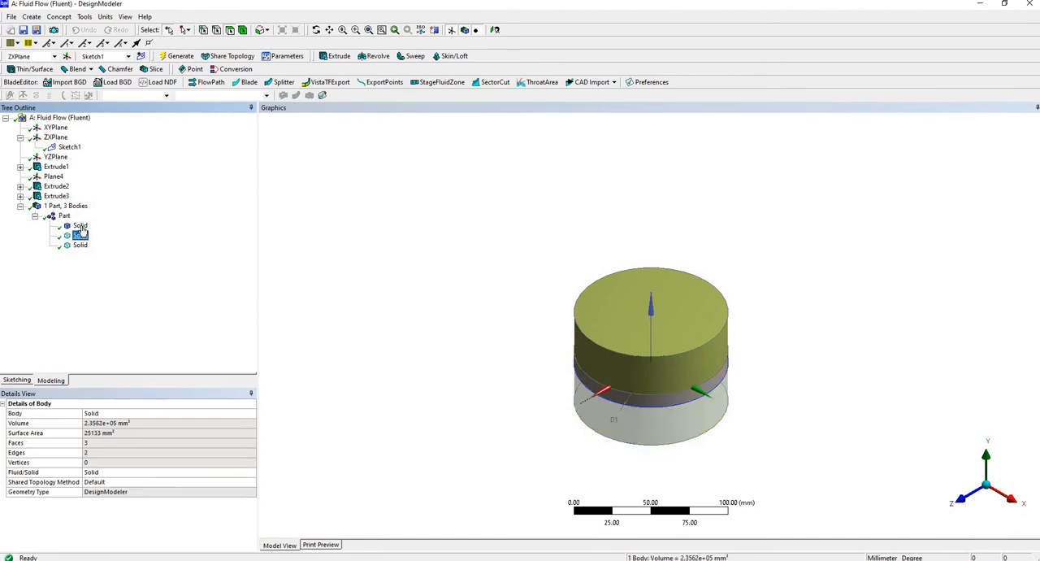
click(79, 226)
right_click(82, 227)
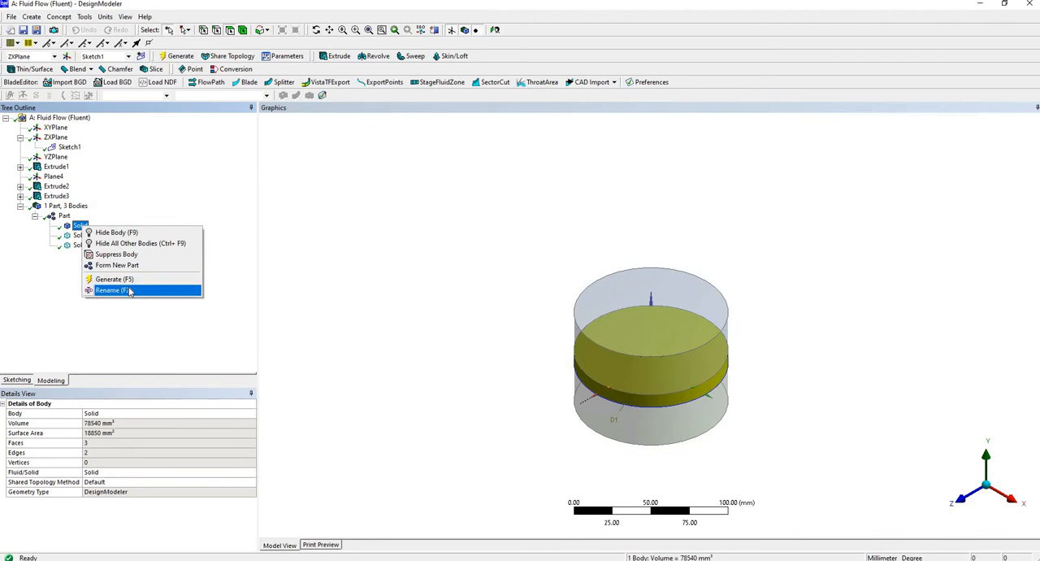
click(128, 290)
text(fl)
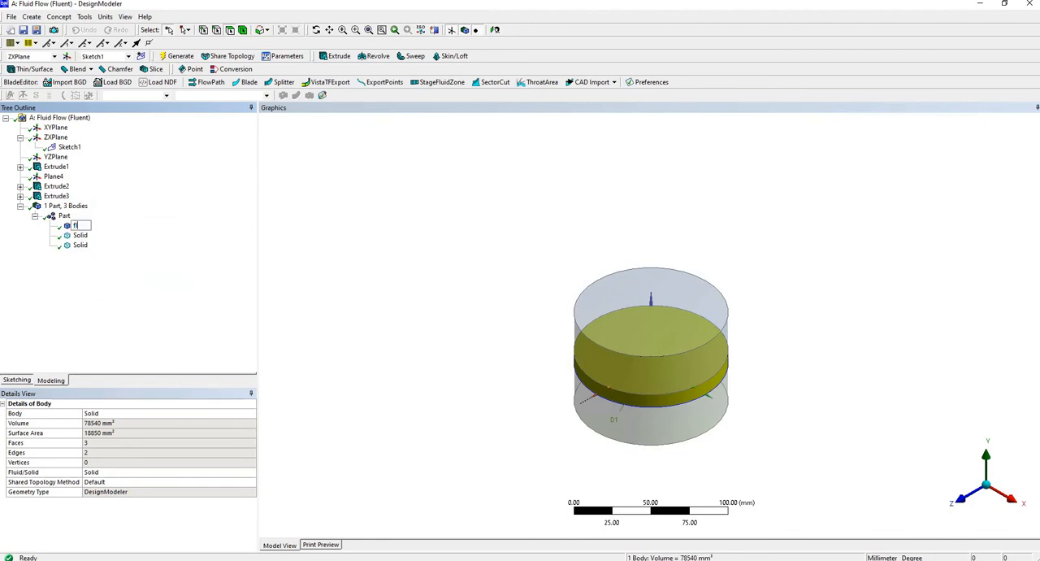
text(lter)
key(Return)
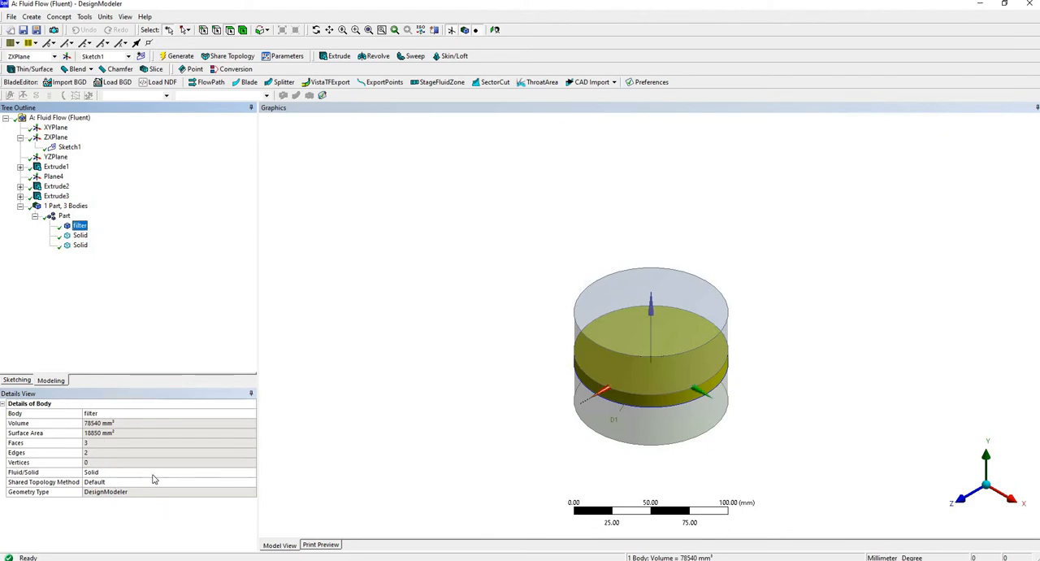
Set the filter body and the two outer bodies to Fluid, and generate the model.
click(254, 474)
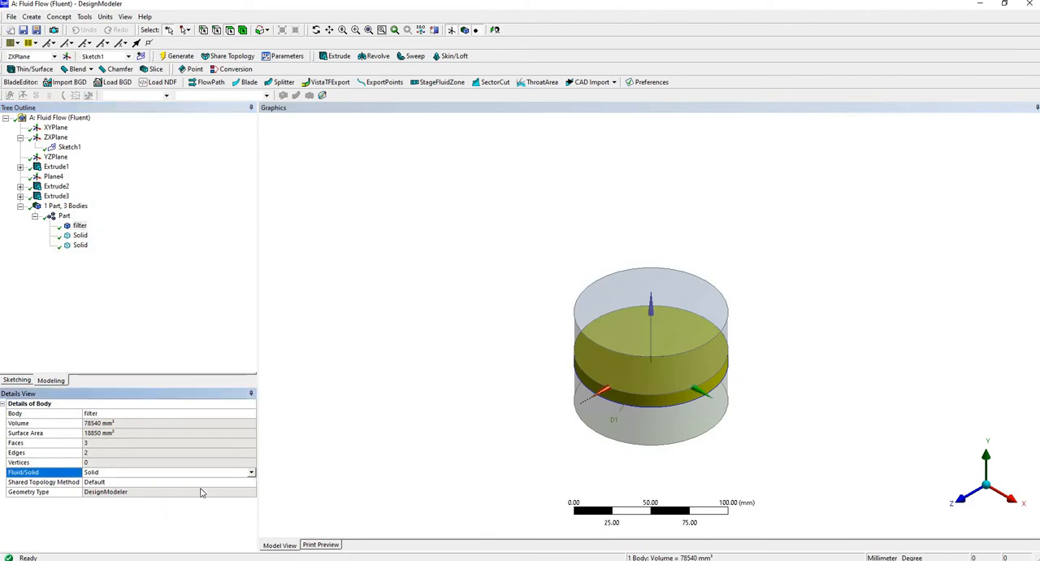
click(171, 472)
click(165, 485)
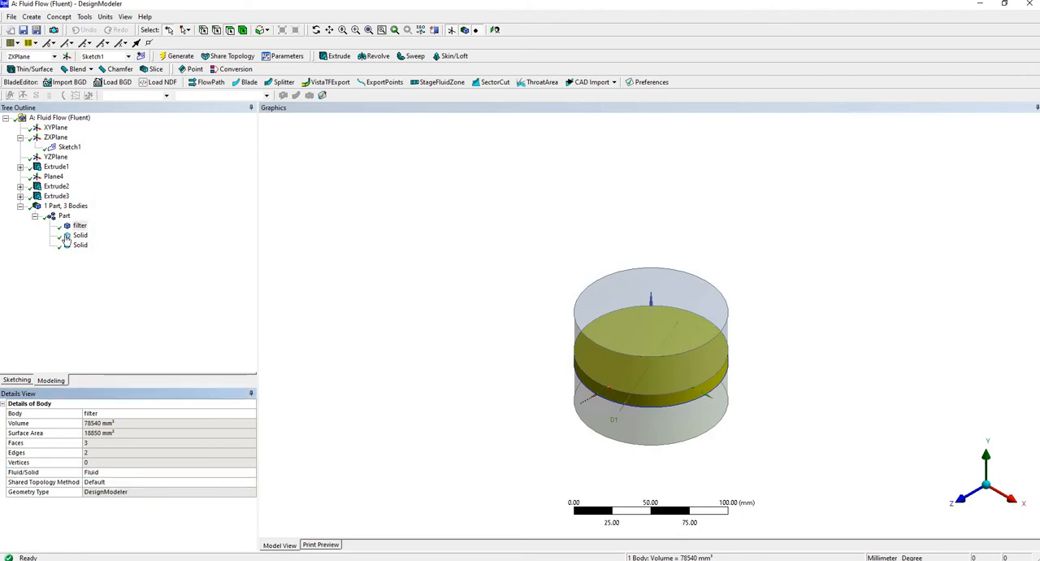
click(78, 234)
click(253, 473)
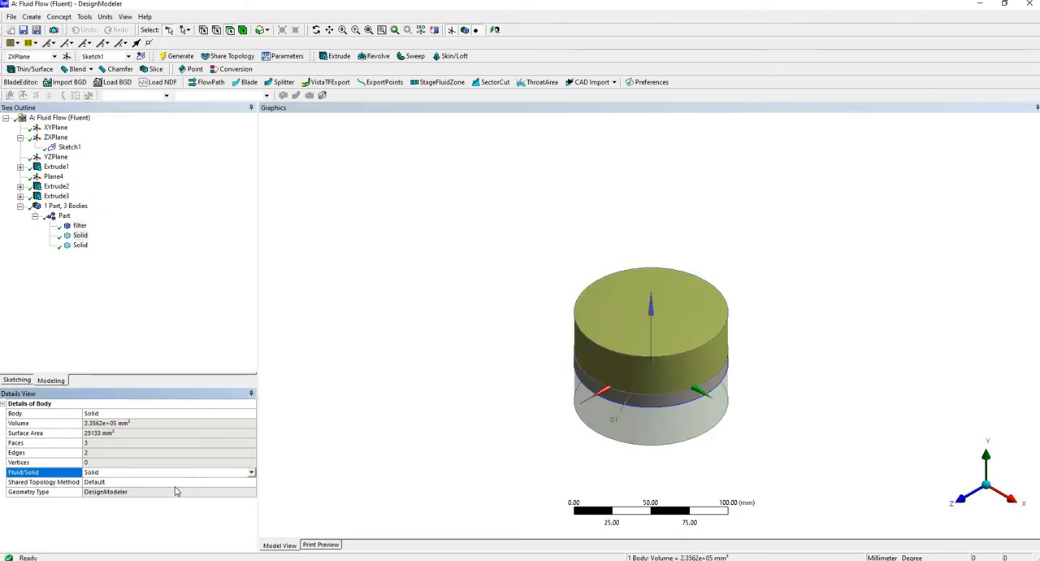
click(251, 472)
click(79, 247)
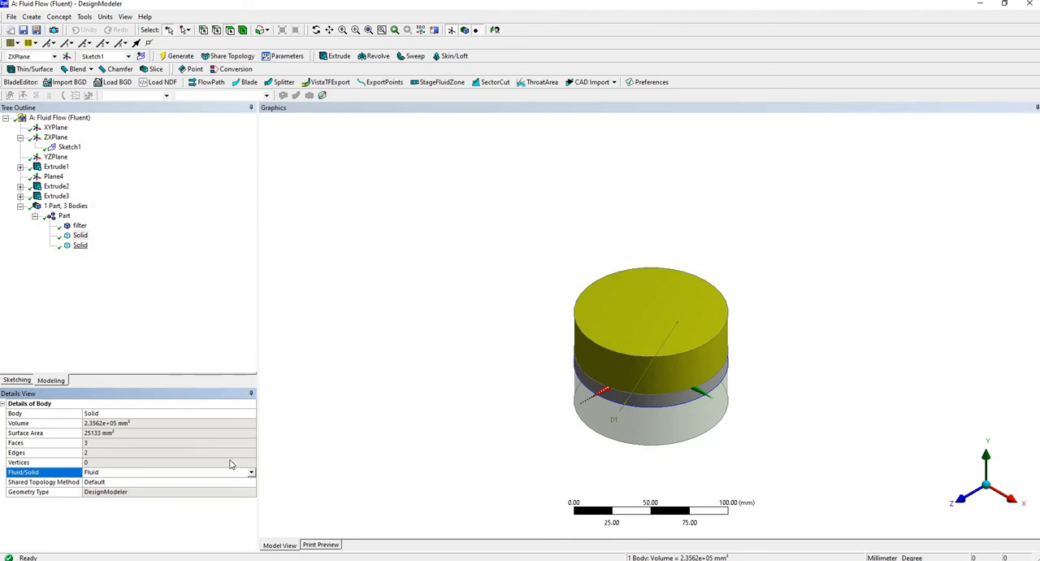
click(212, 472)
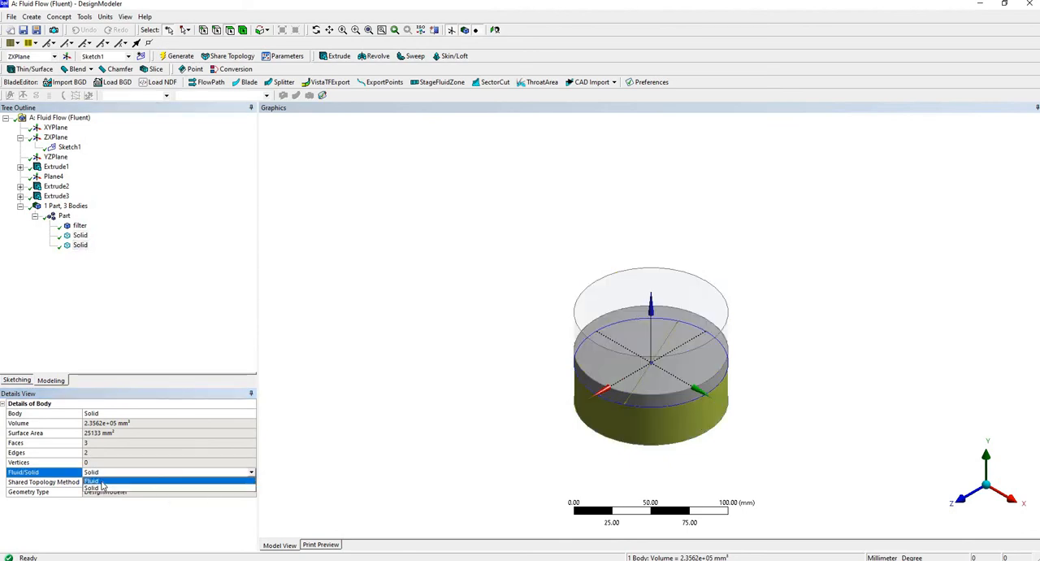
click(106, 489)
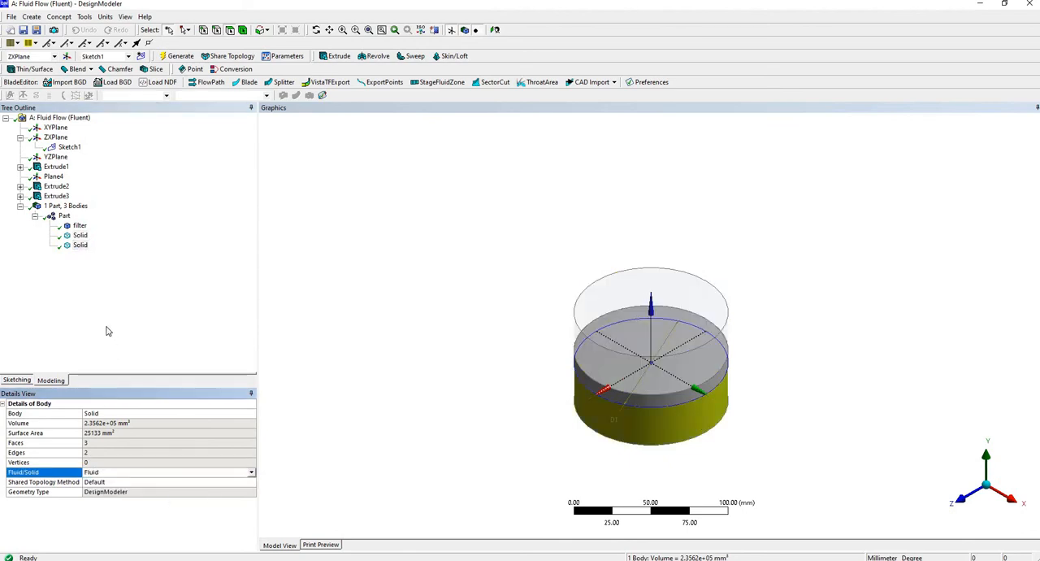
click(175, 57)
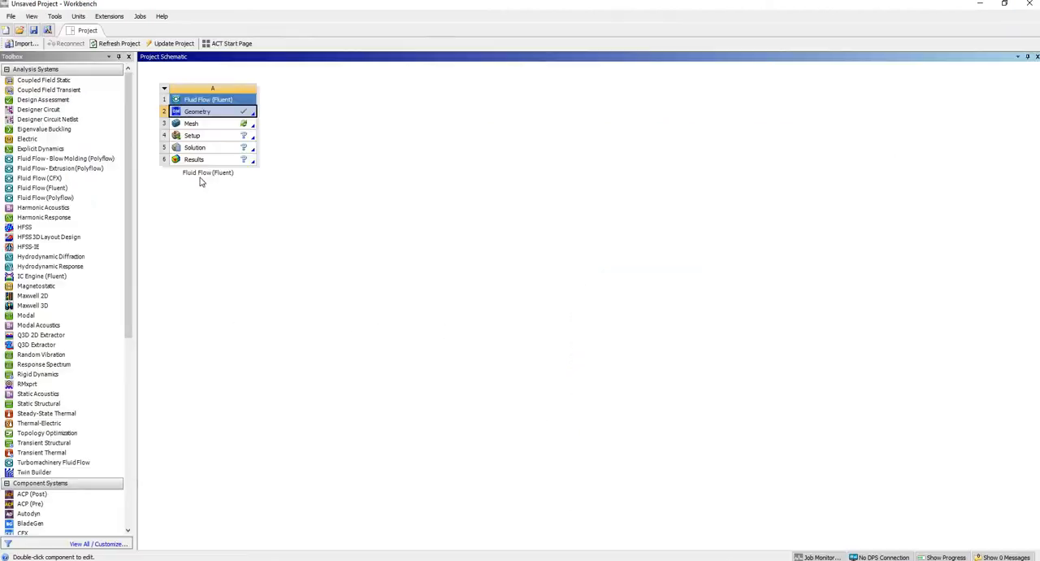
Switch to Workbench, open the Fluent system's Mesh component in Meshing, and generate a mesh with the default element size.
double_click(216, 126)
right_click(266, 128)
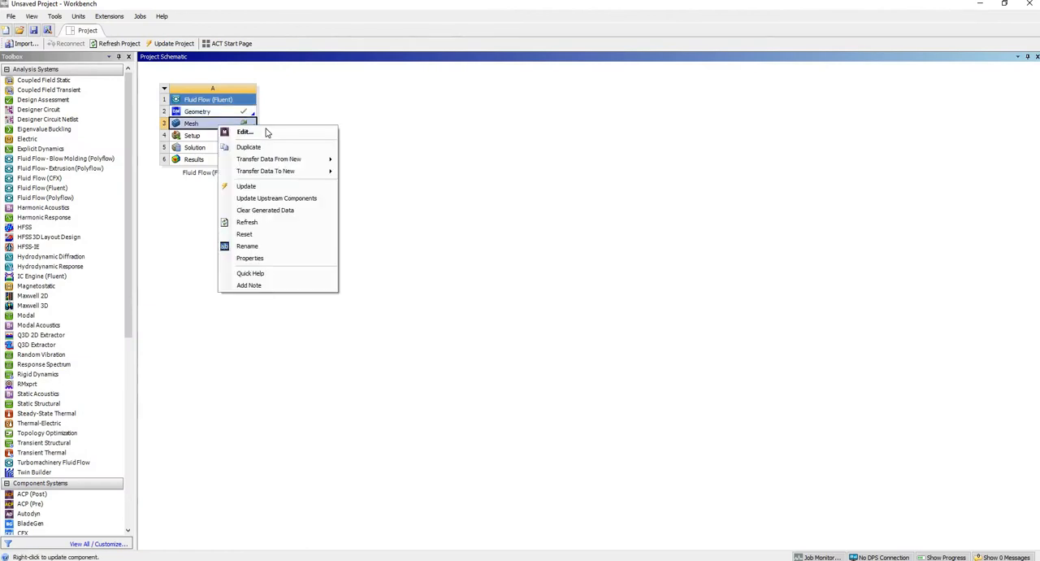
click(273, 130)
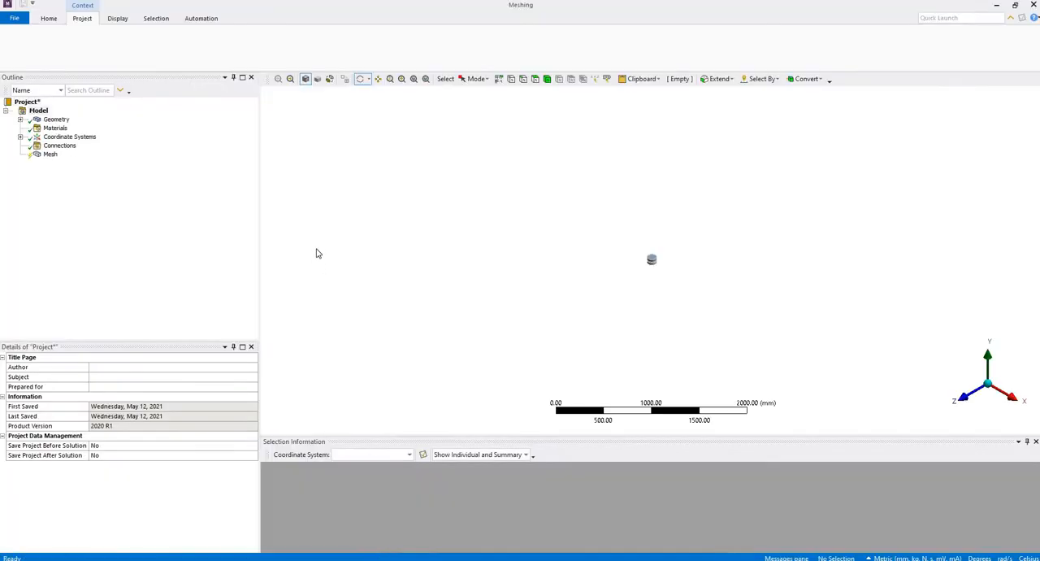
click(51, 154)
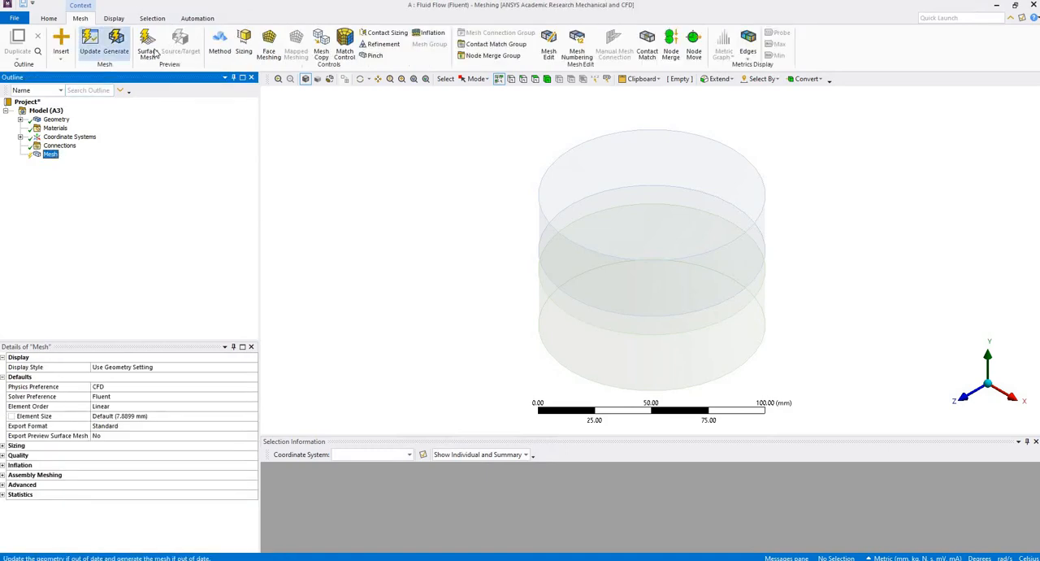
click(114, 52)
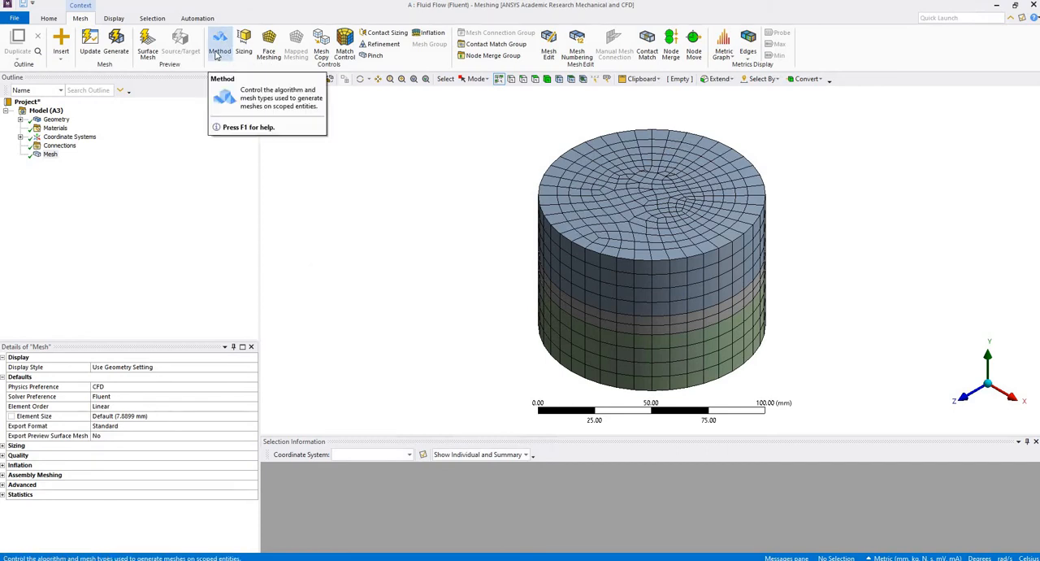
Set the global mesh element size to 3 mm.
click(49, 154)
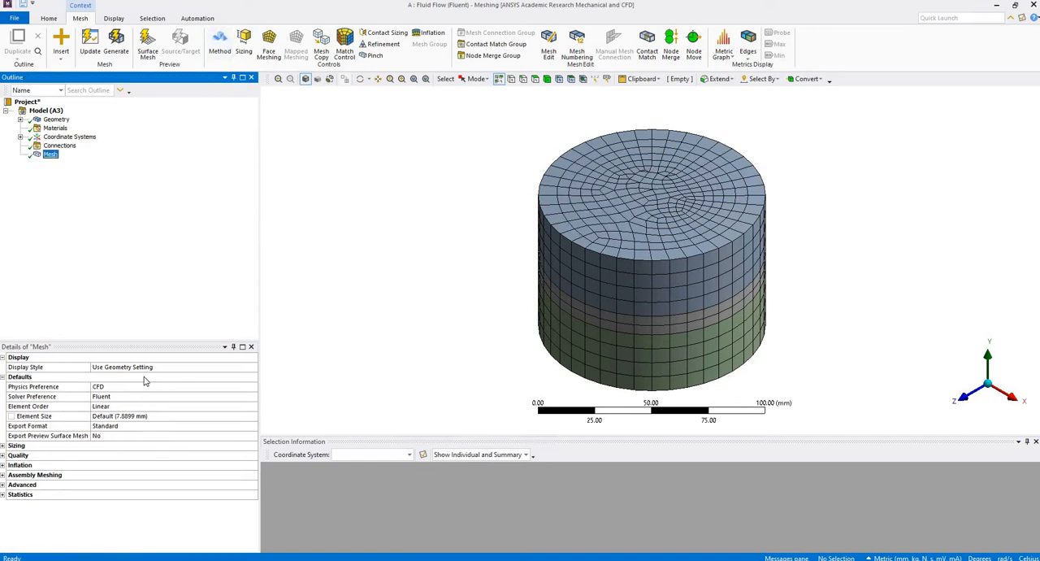
click(164, 416)
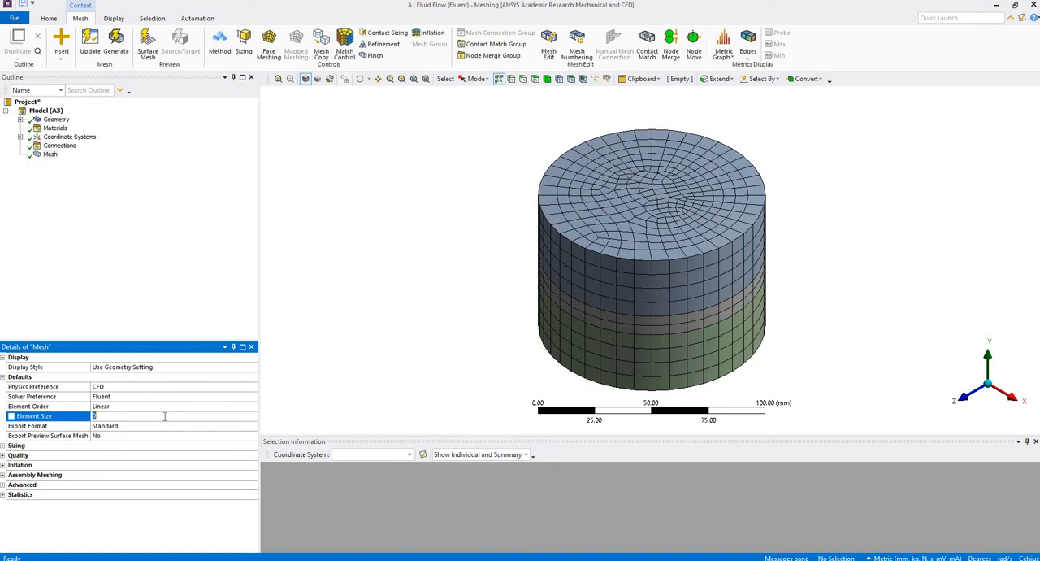
text(3)
key(Return)
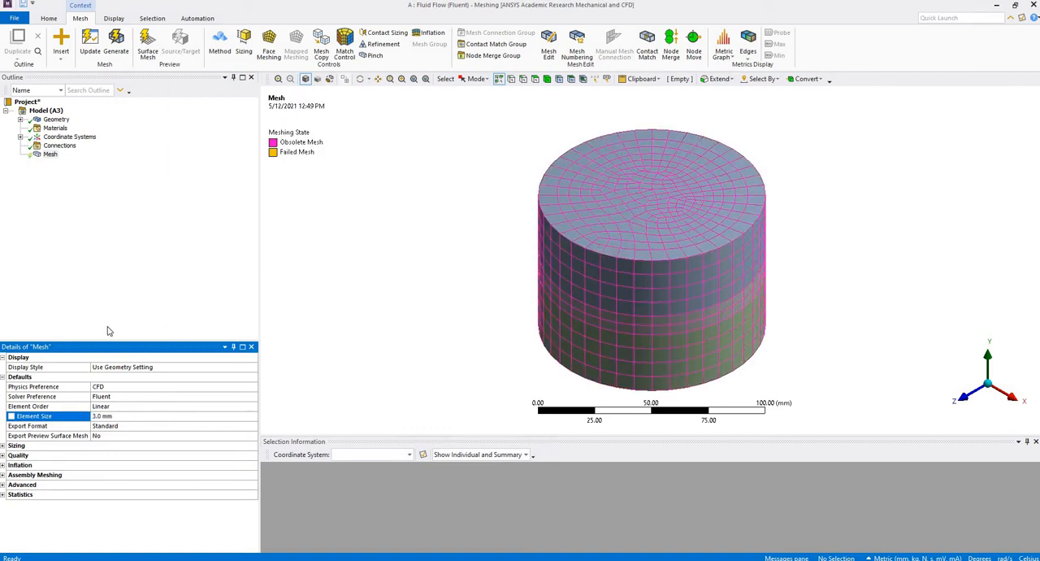
Set the mesh quality smoothing to High and regenerate the mesh.
click(3, 456)
click(256, 484)
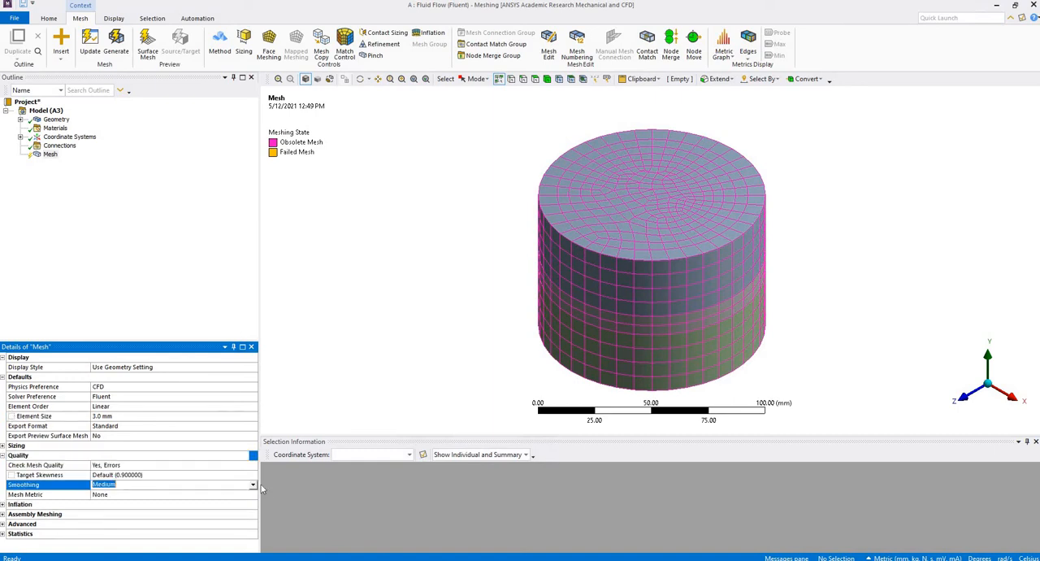
click(252, 484)
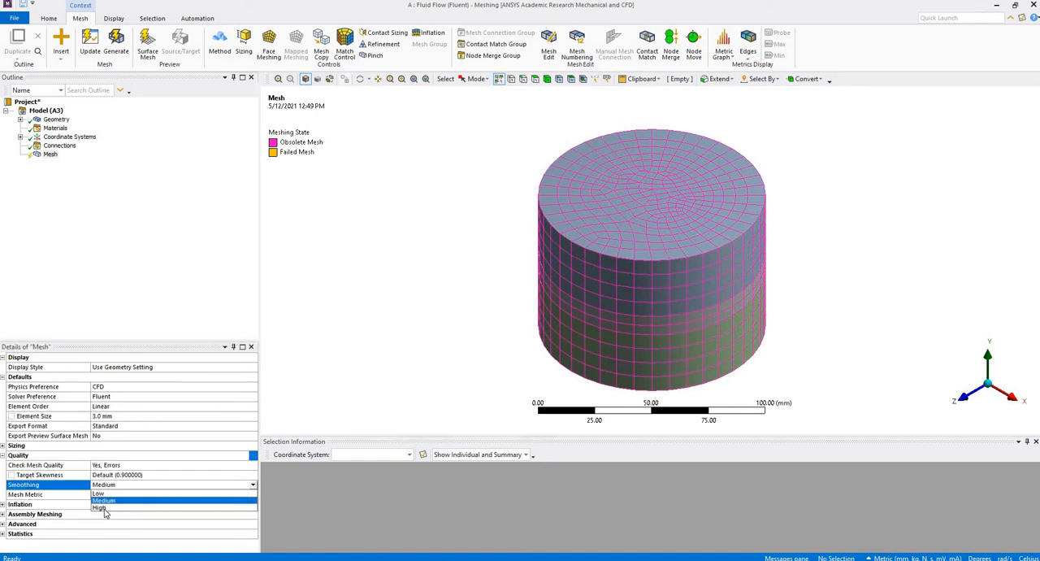
click(104, 509)
click(175, 135)
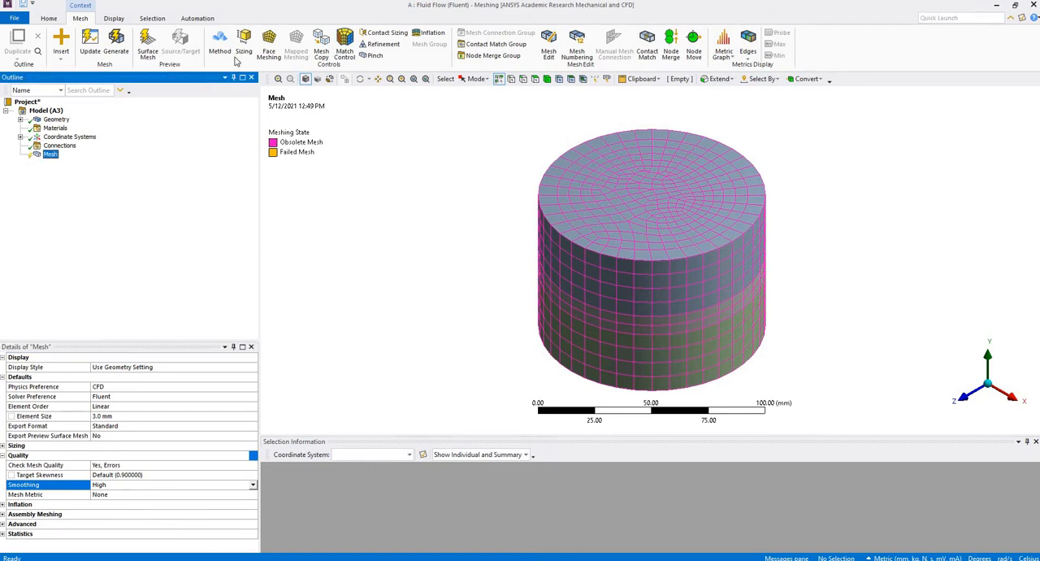
click(116, 47)
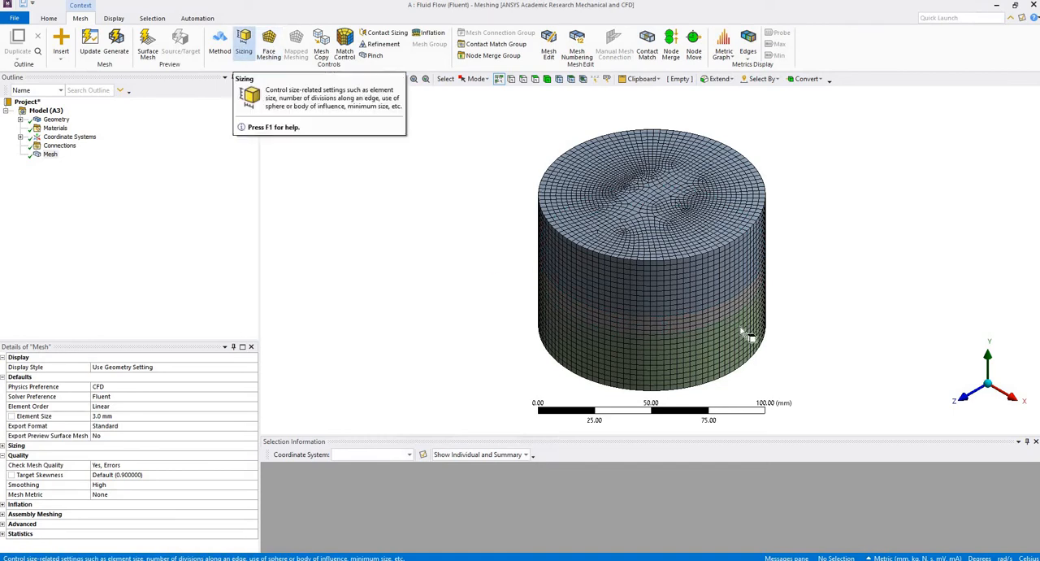
click(217, 45)
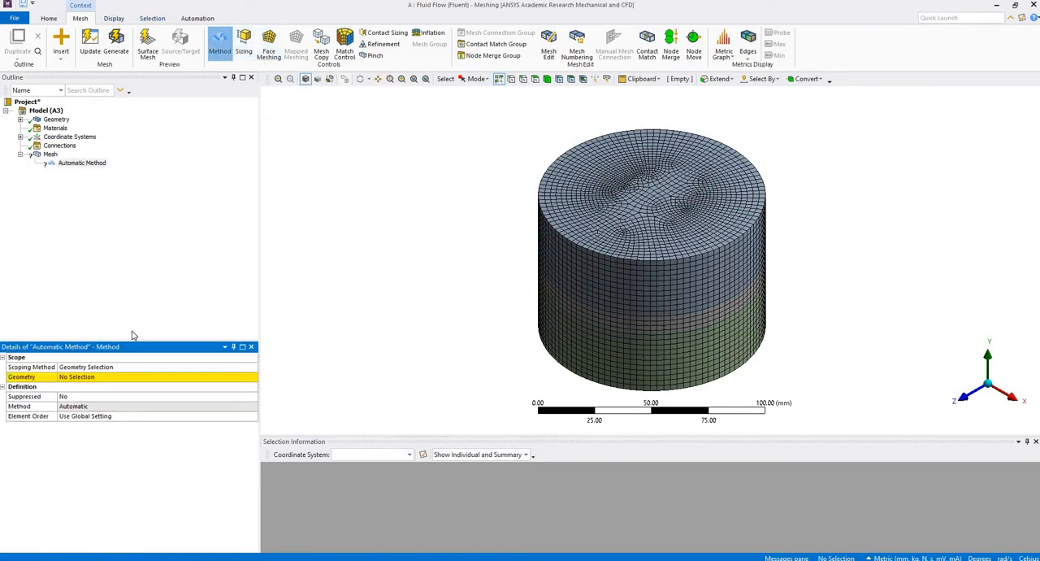
click(193, 378)
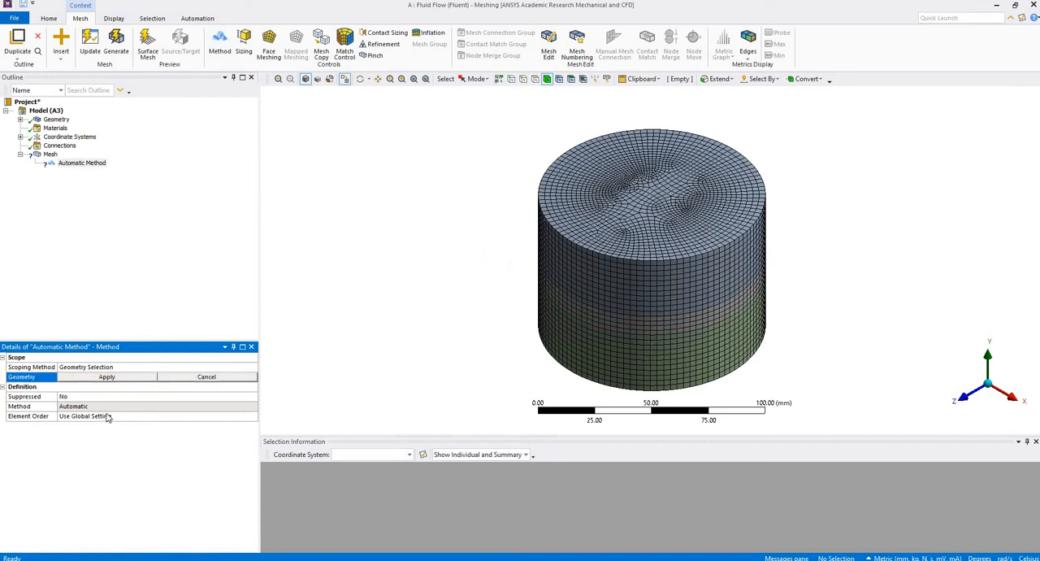
click(189, 406)
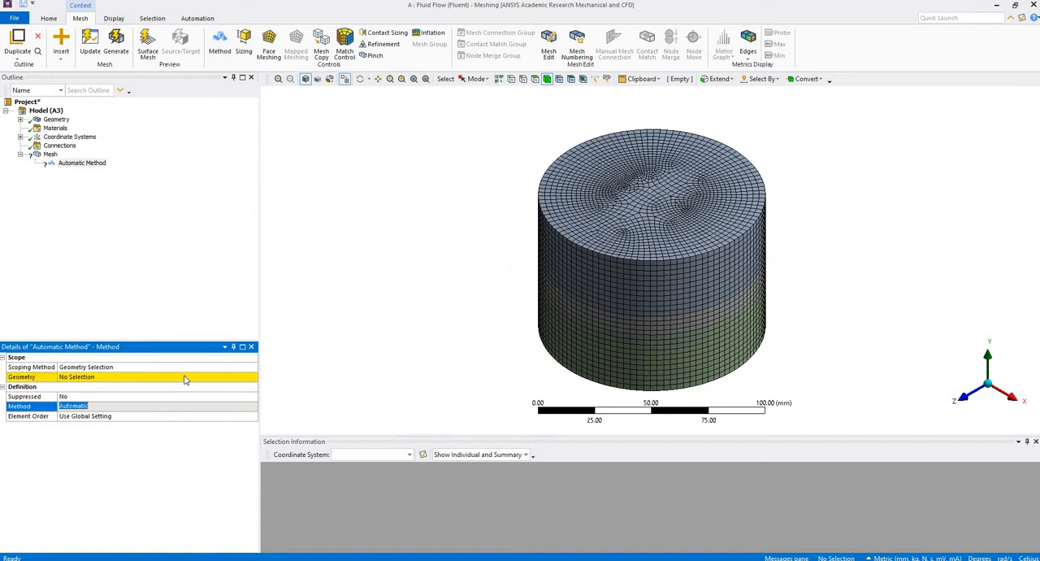
right_click(70, 165)
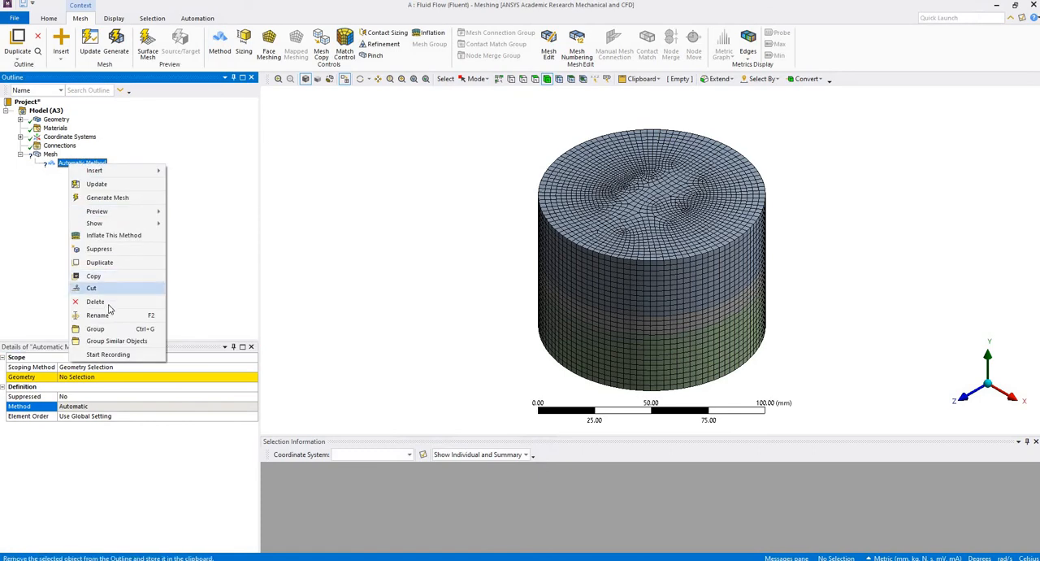
click(108, 303)
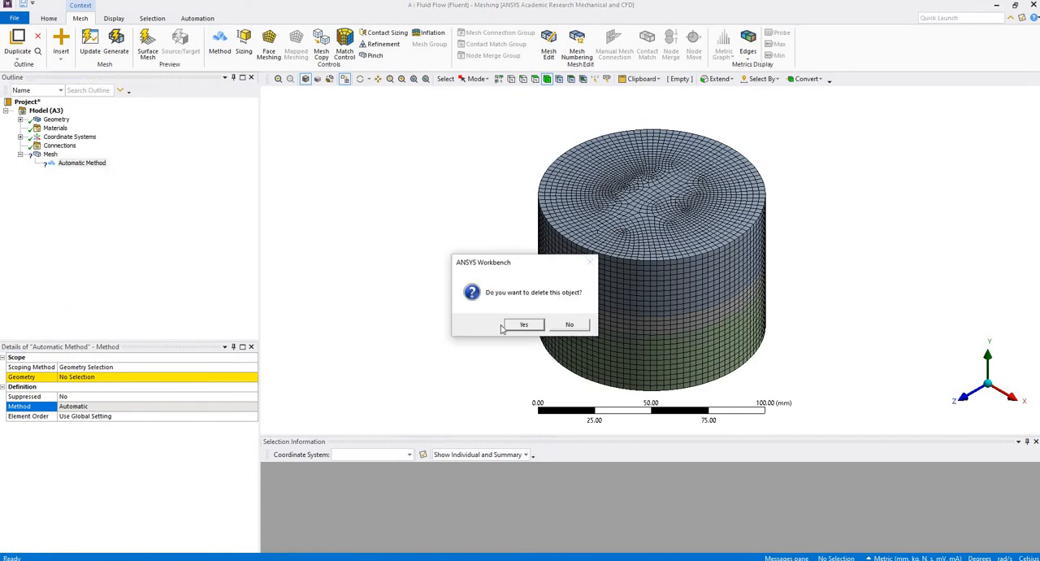
click(524, 325)
Expand the mesh statistics, and regenerate the mesh with a global element size of 1.5 mm.
click(45, 157)
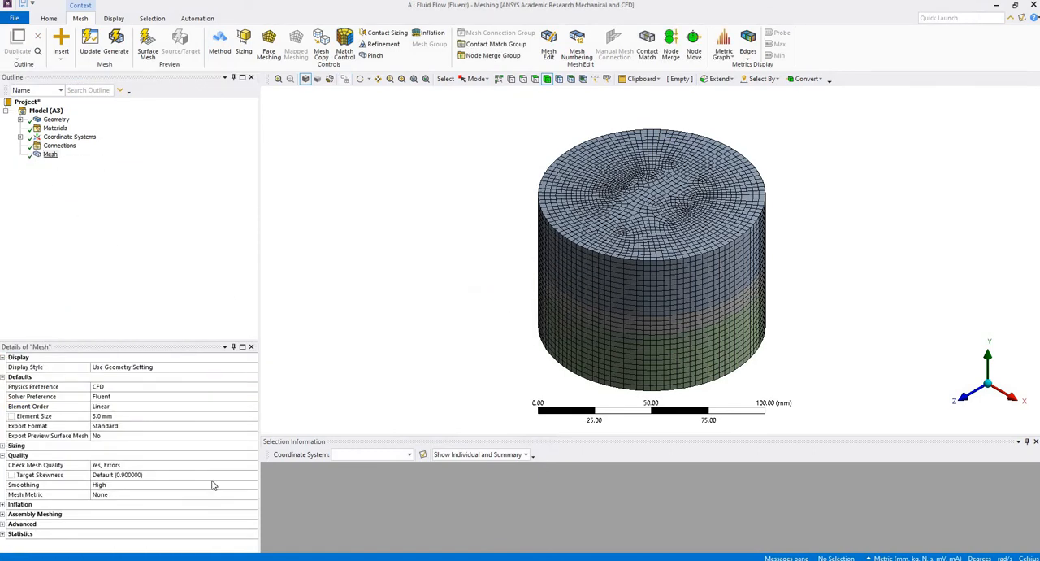
click(155, 415)
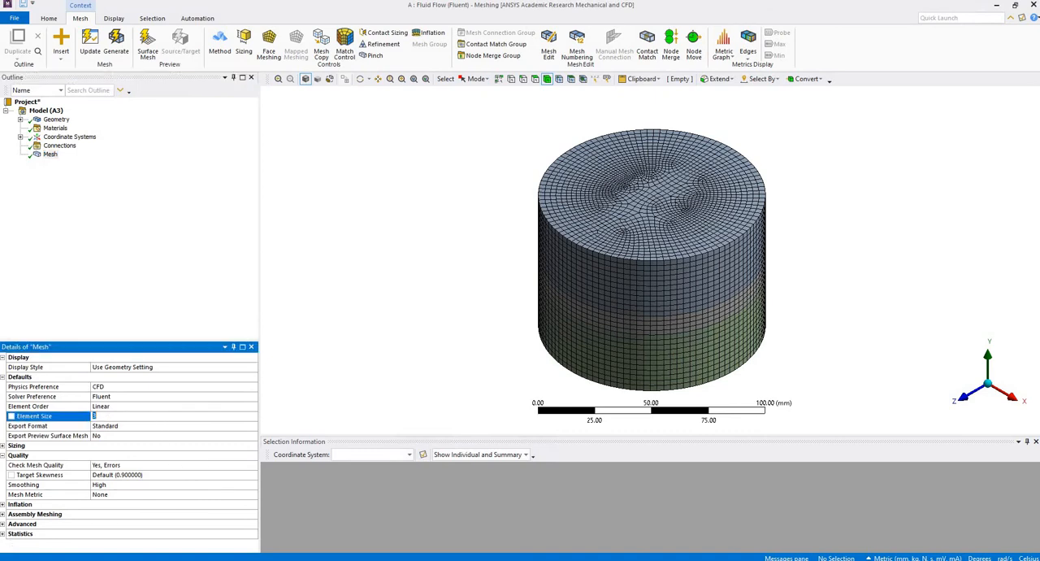
click(3, 534)
scroll(78, 513, down, 1)
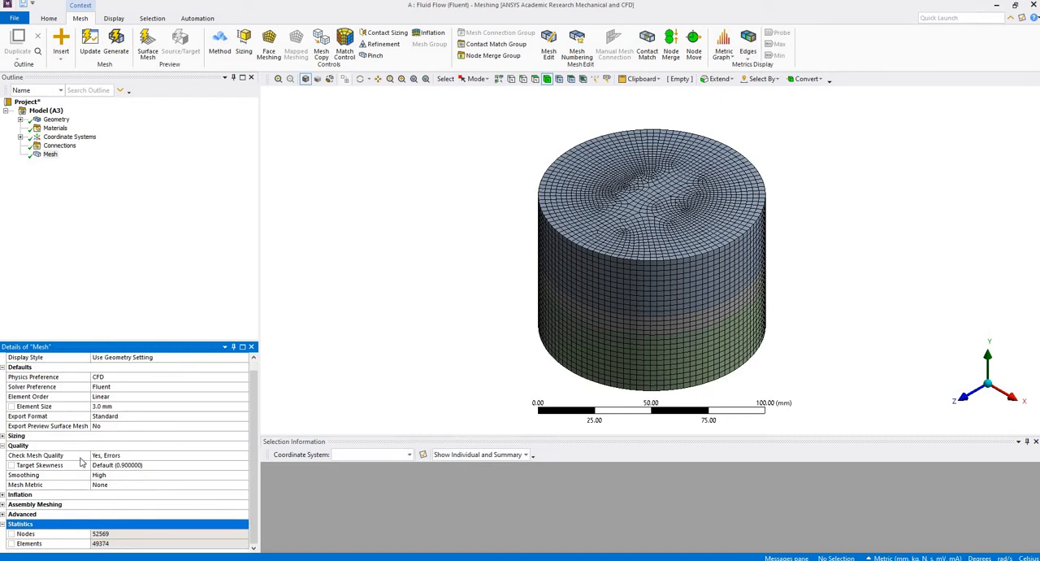
click(50, 155)
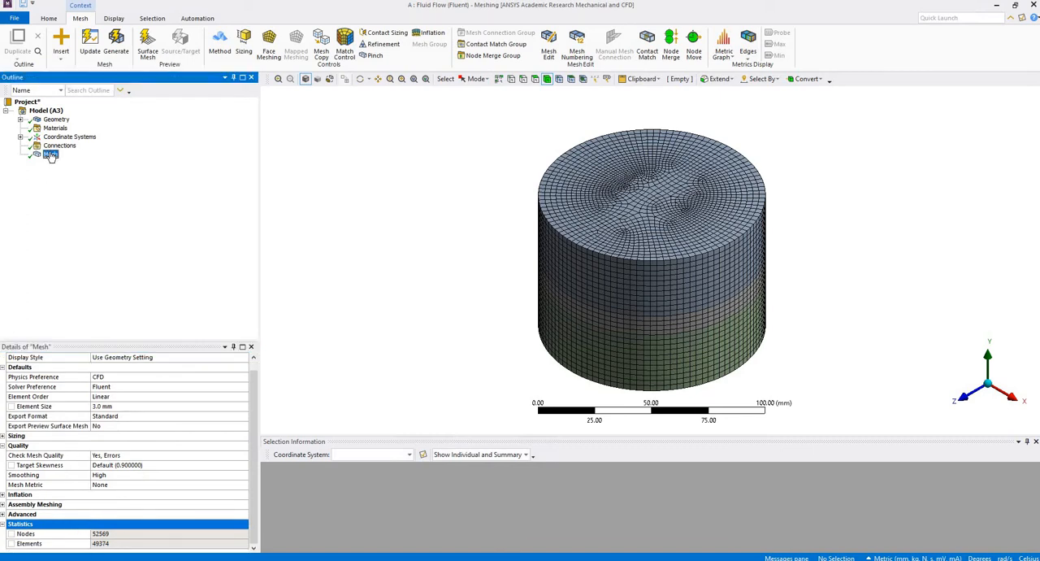
click(134, 405)
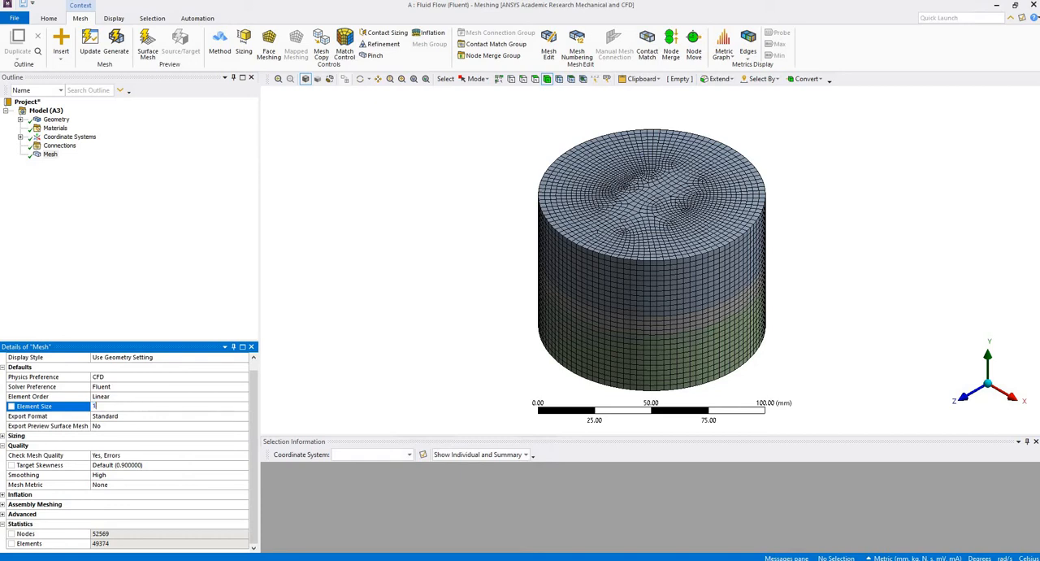
key(Return)
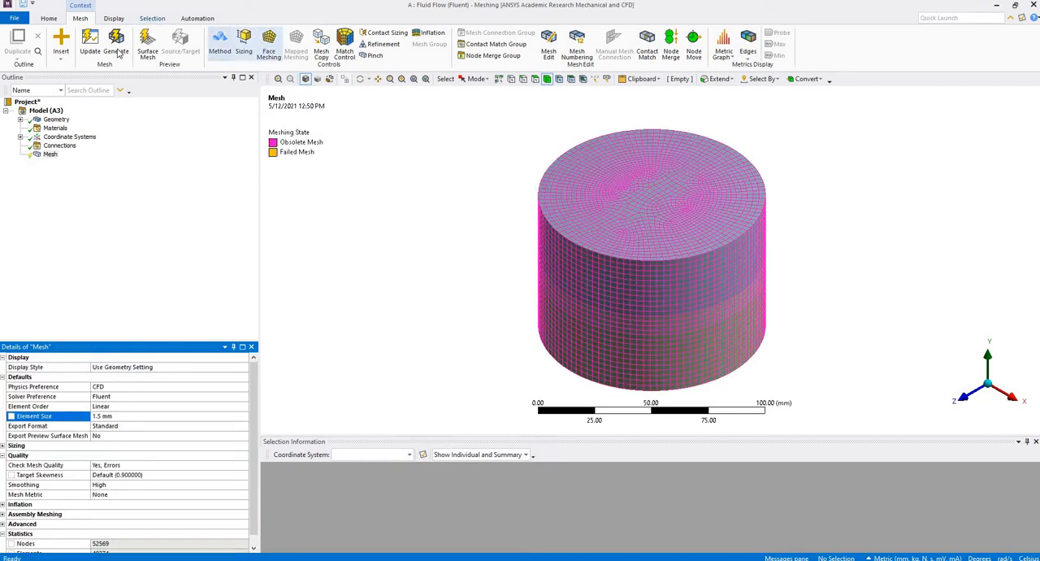
click(116, 50)
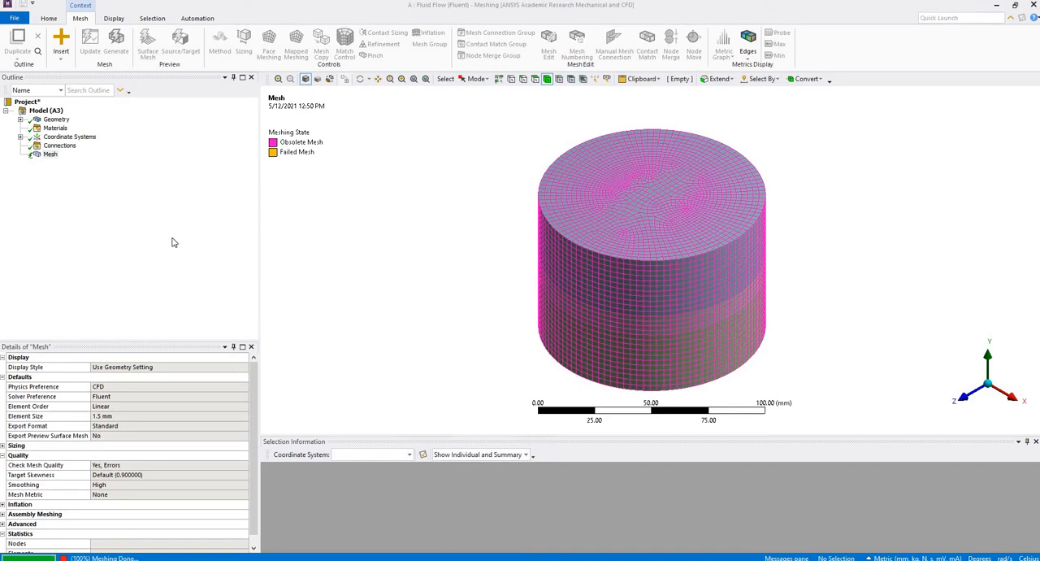
click(50, 154)
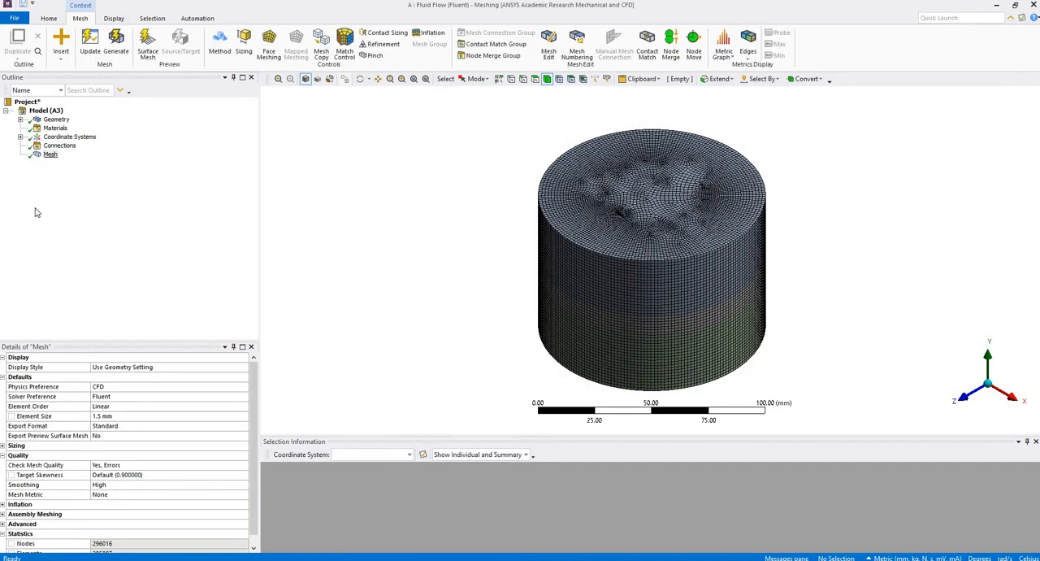
scroll(137, 538, down, 1)
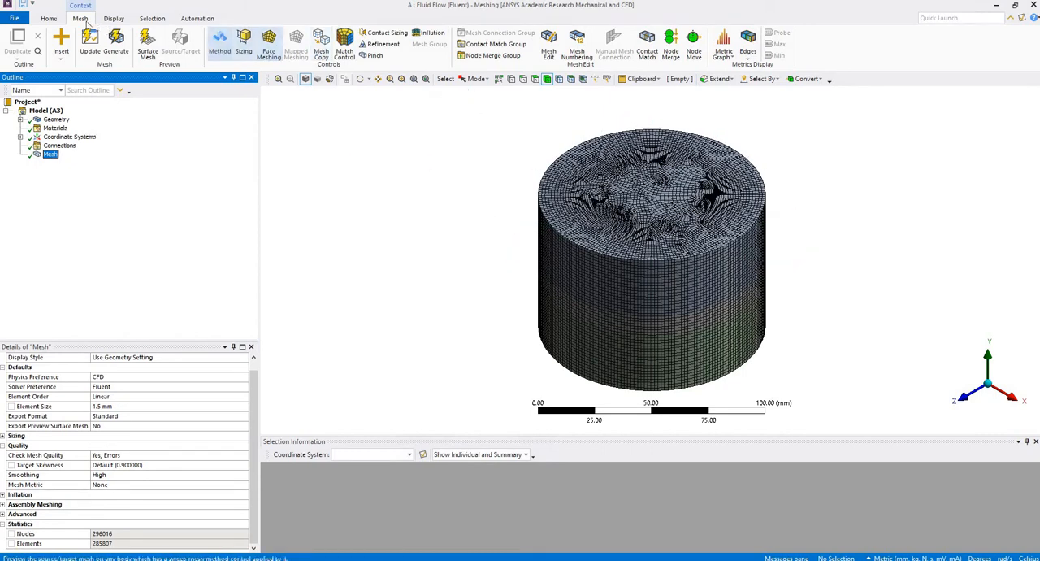
Create a named selection called inlet from the top circular face of the cylinder.
click(534, 79)
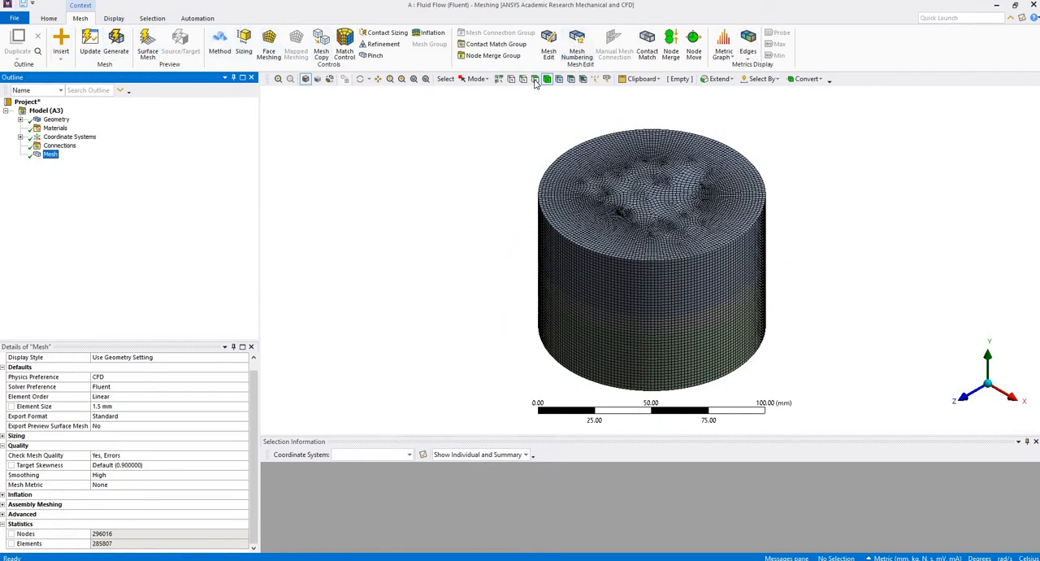
click(697, 234)
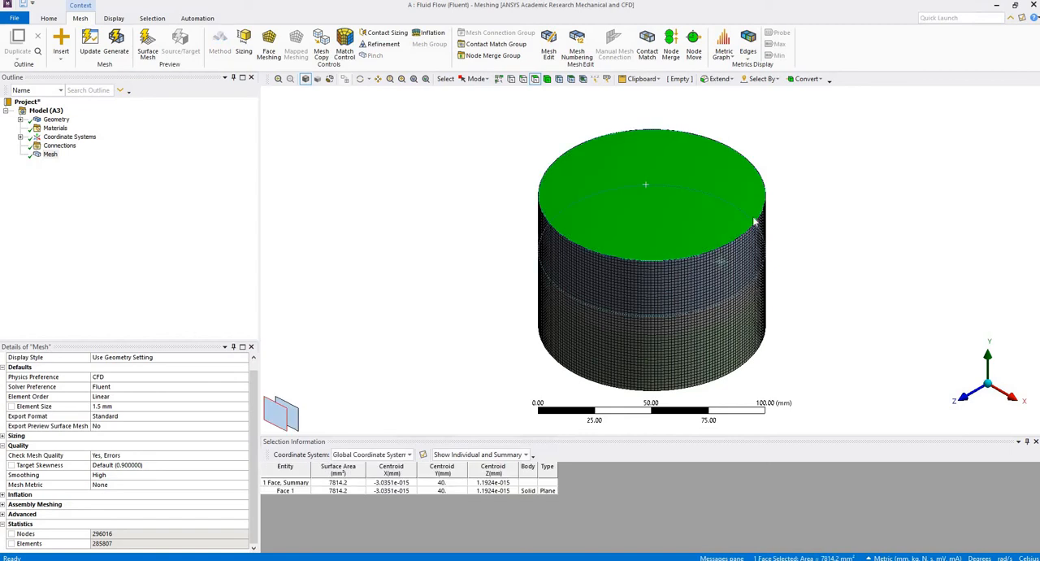
right_click(695, 212)
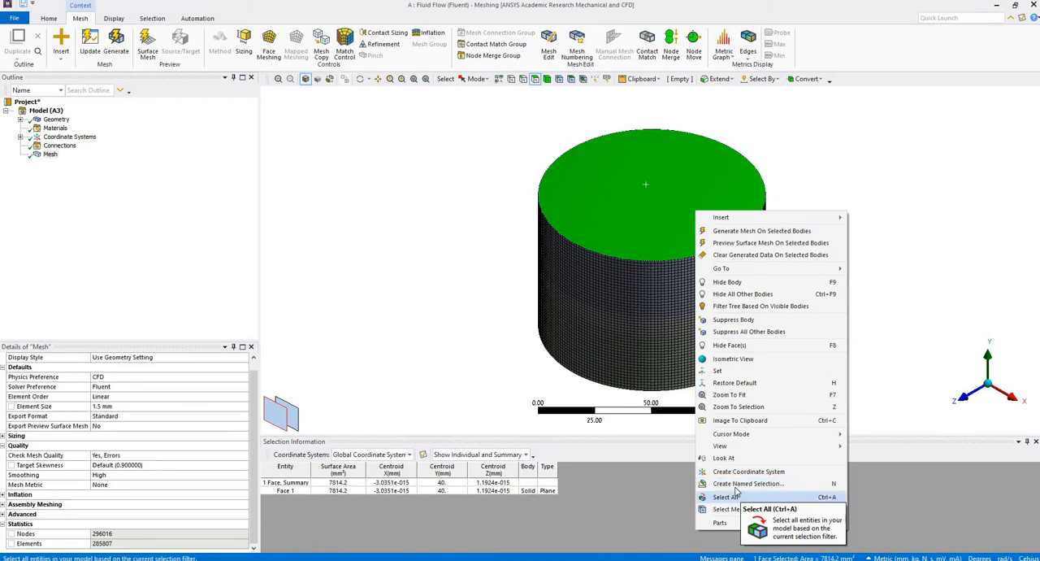
click(763, 485)
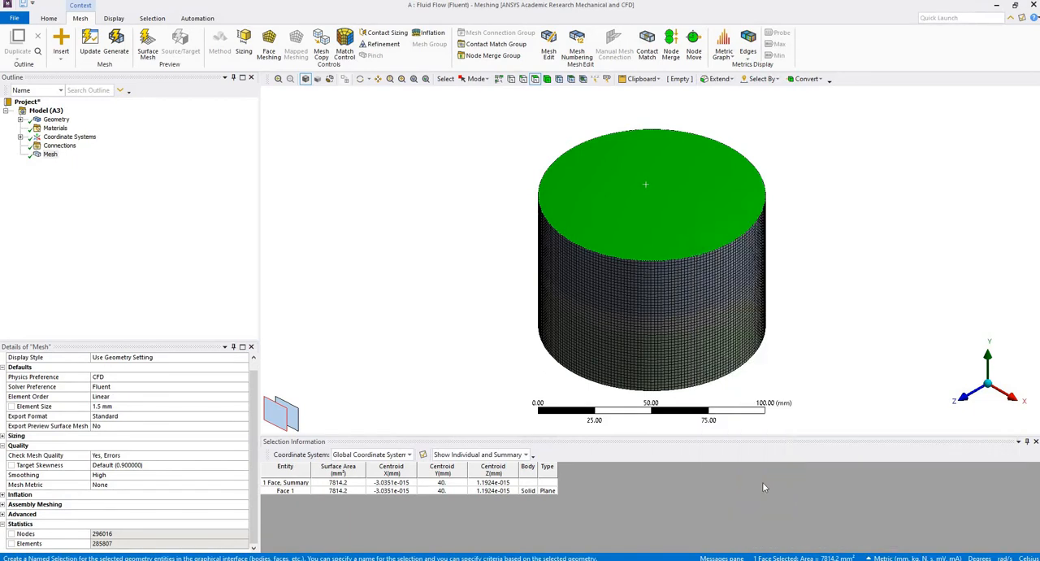
text(inlet)
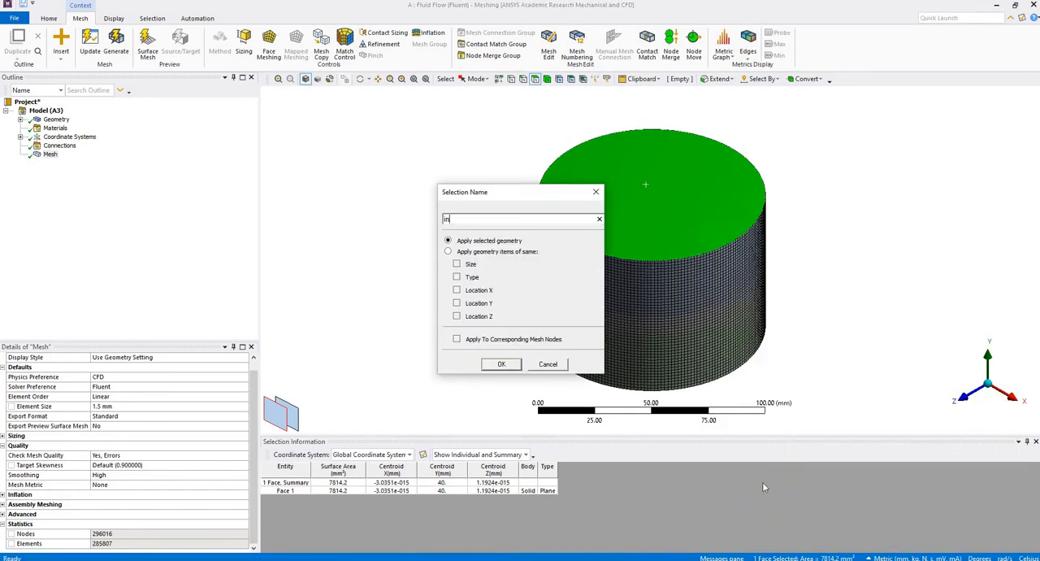
click(503, 366)
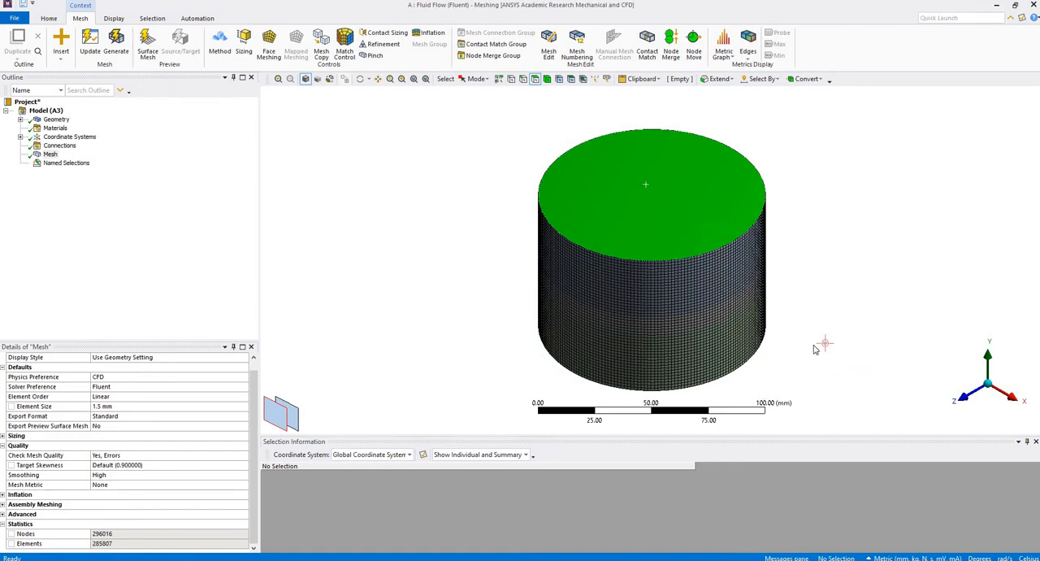
Create a named selection called outlet from the bottom circular face of the cylinder.
drag(813, 382, 674, 337)
click(681, 343)
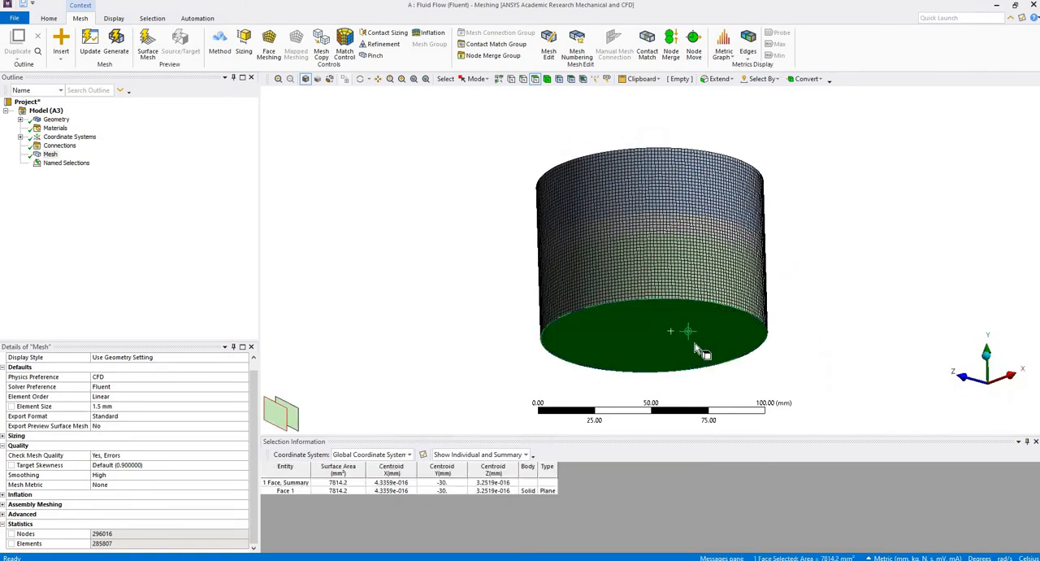
right_click(672, 333)
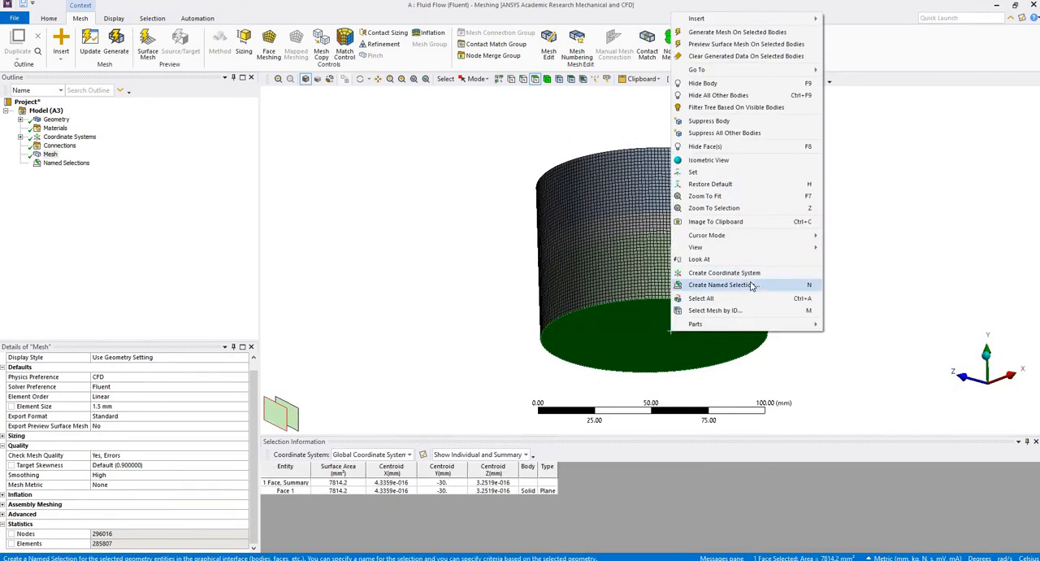
click(752, 285)
text(out)
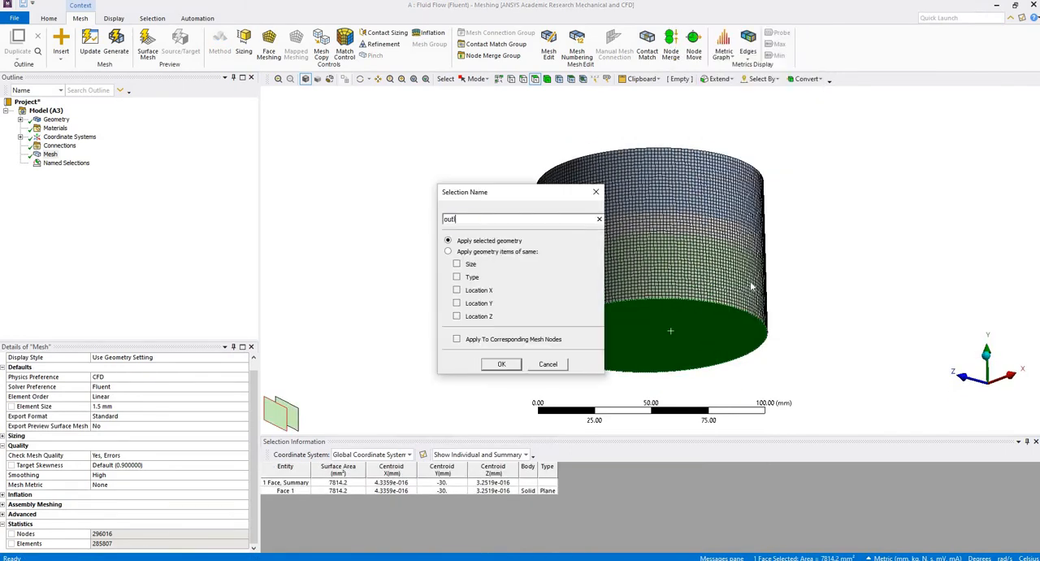
text(let)
click(513, 363)
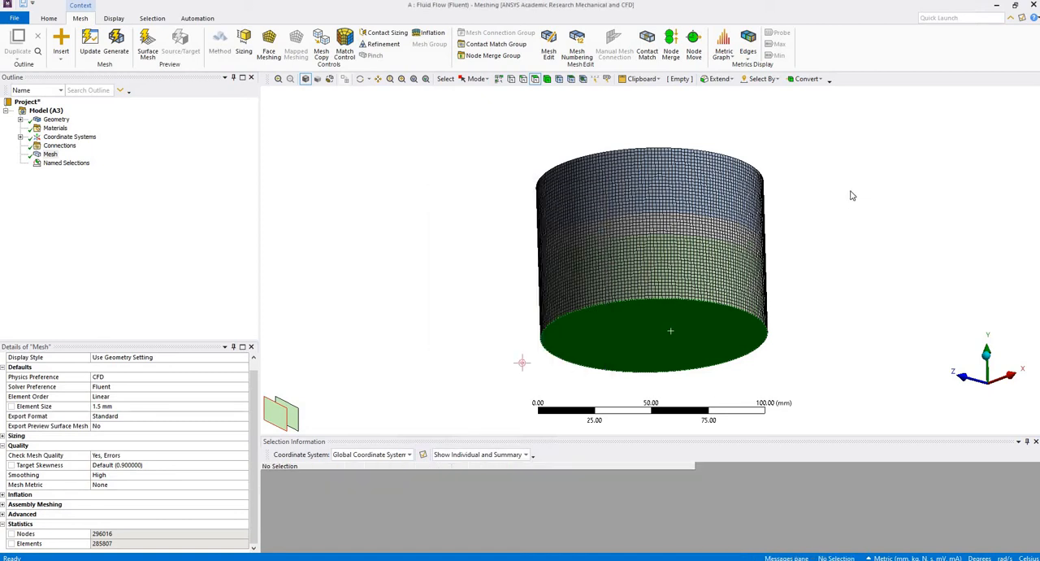
Create a named selection called filter-body from the thin middle body and expand the list of named selections.
drag(851, 194, 846, 246)
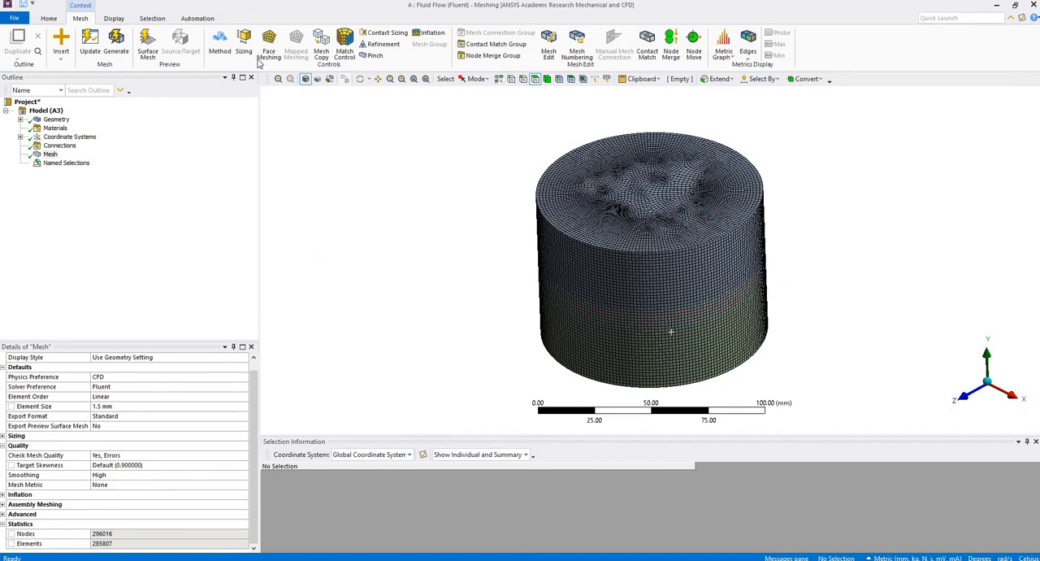
click(624, 321)
click(550, 97)
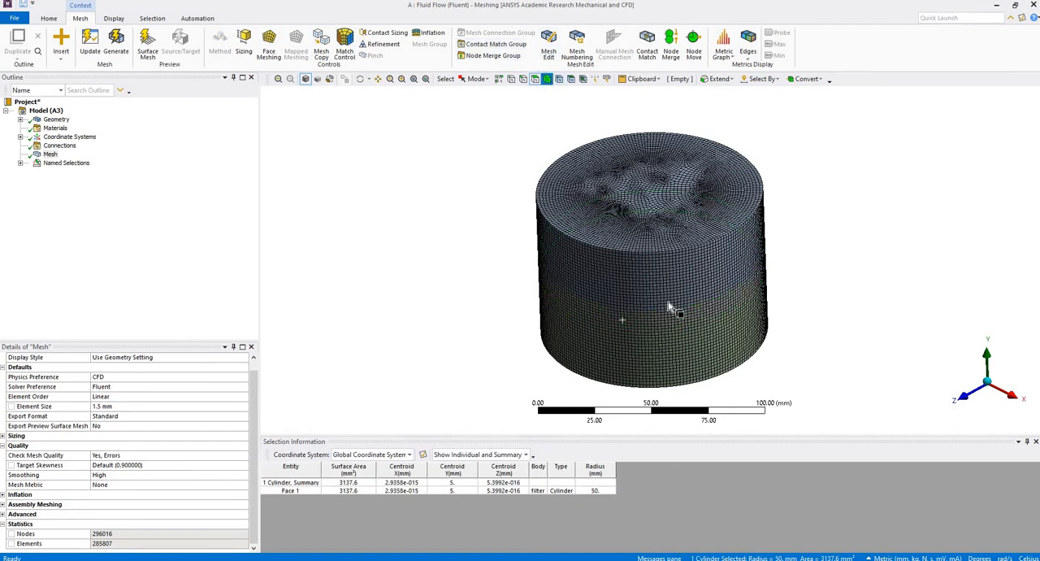
click(698, 320)
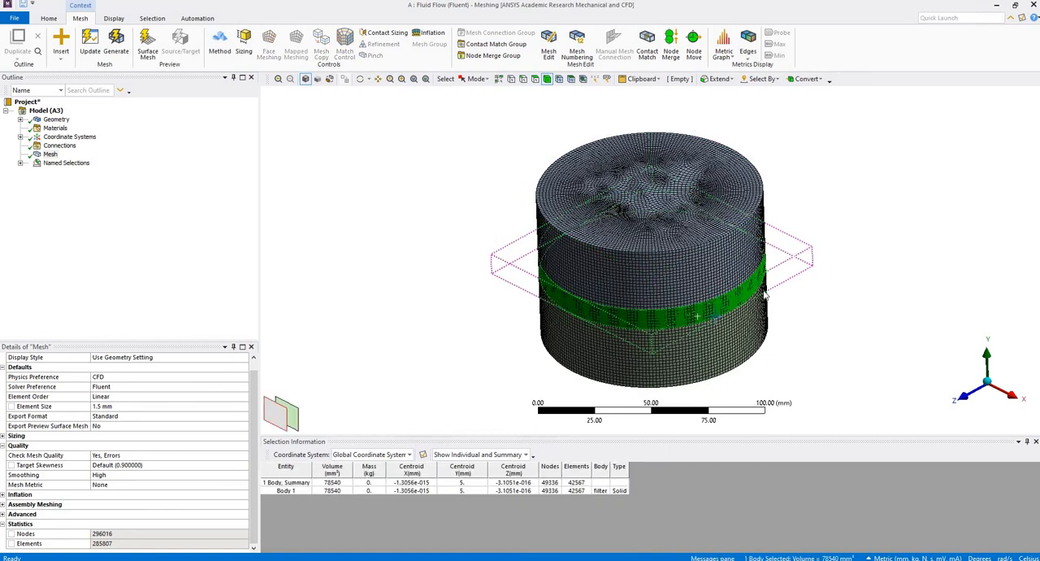
right_click(698, 321)
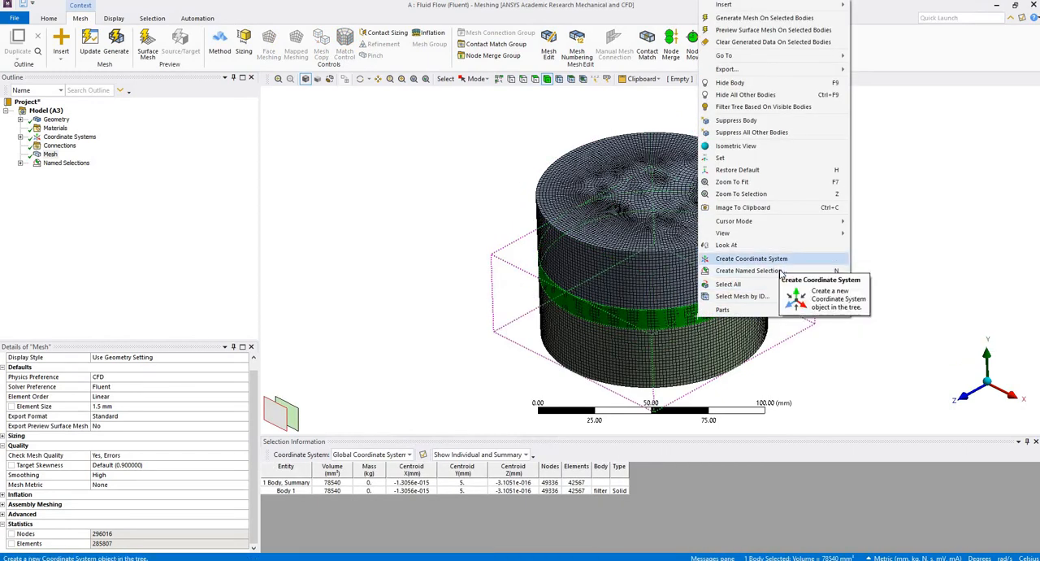
click(780, 270)
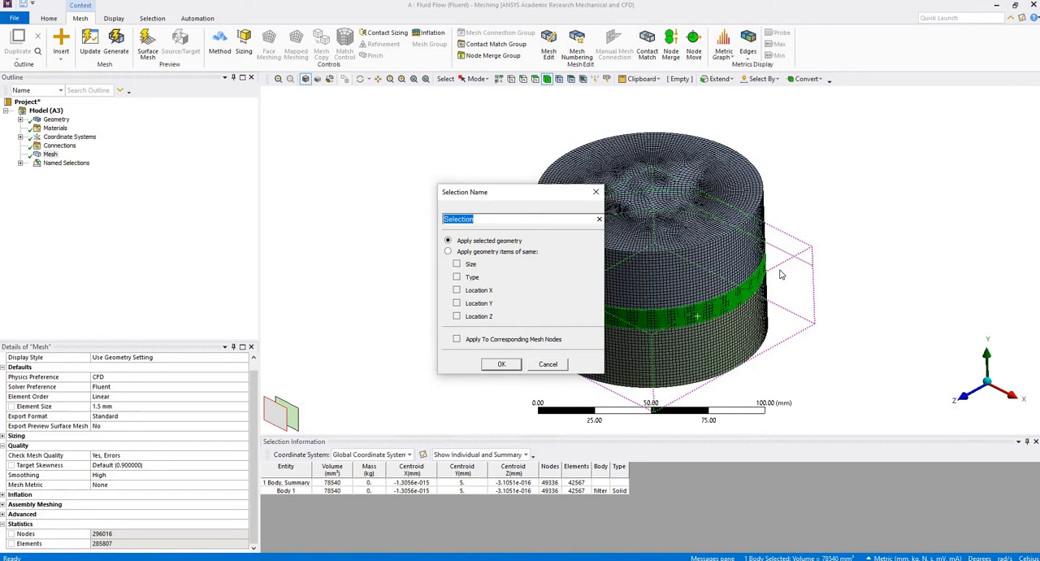
text(filter-body)
click(501, 364)
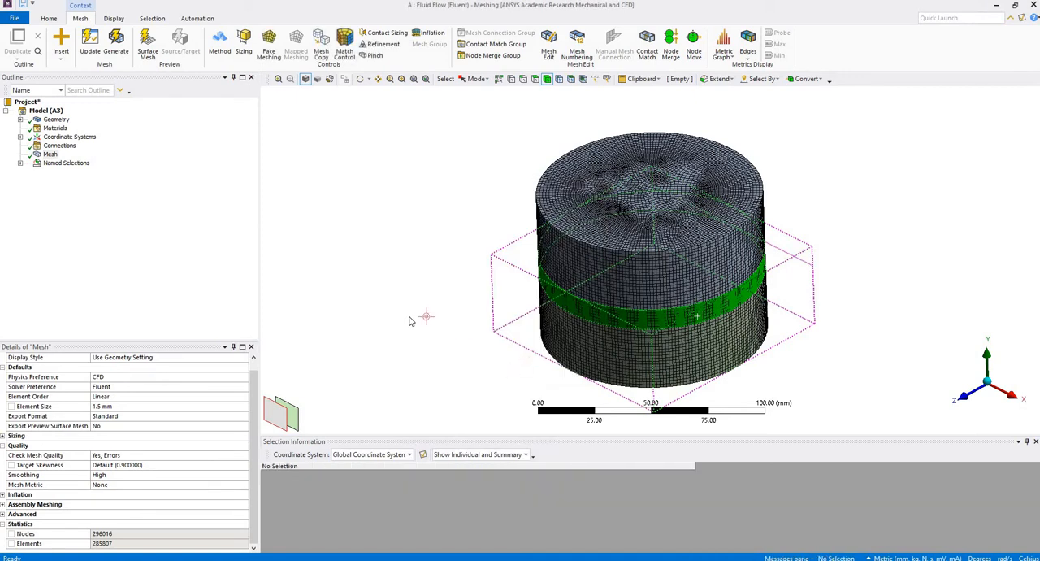
click(20, 163)
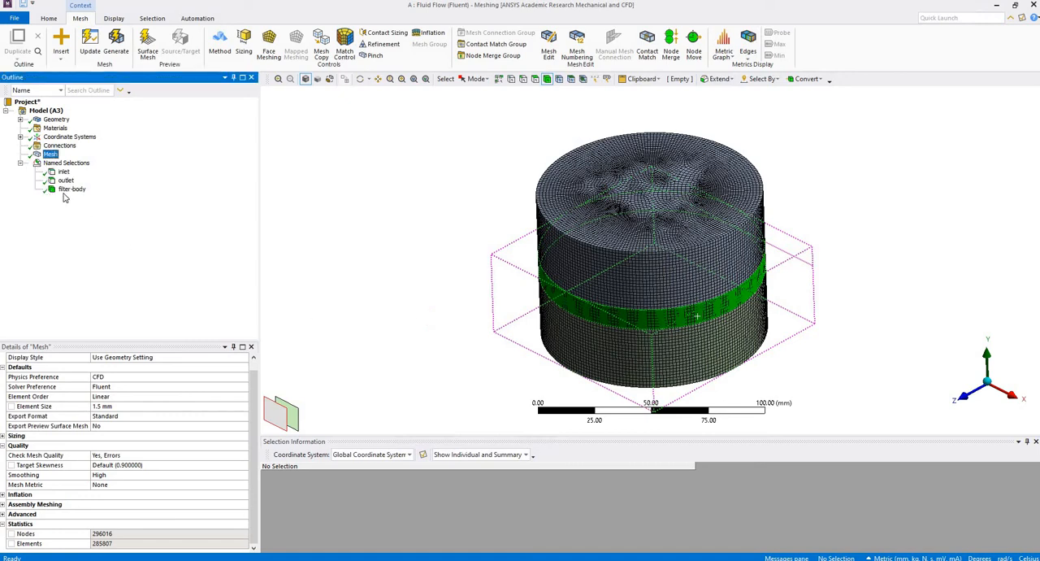
Check the filter-body named selection, update the mesh for Fluent, and switch back to the Workbench project schematic.
click(71, 189)
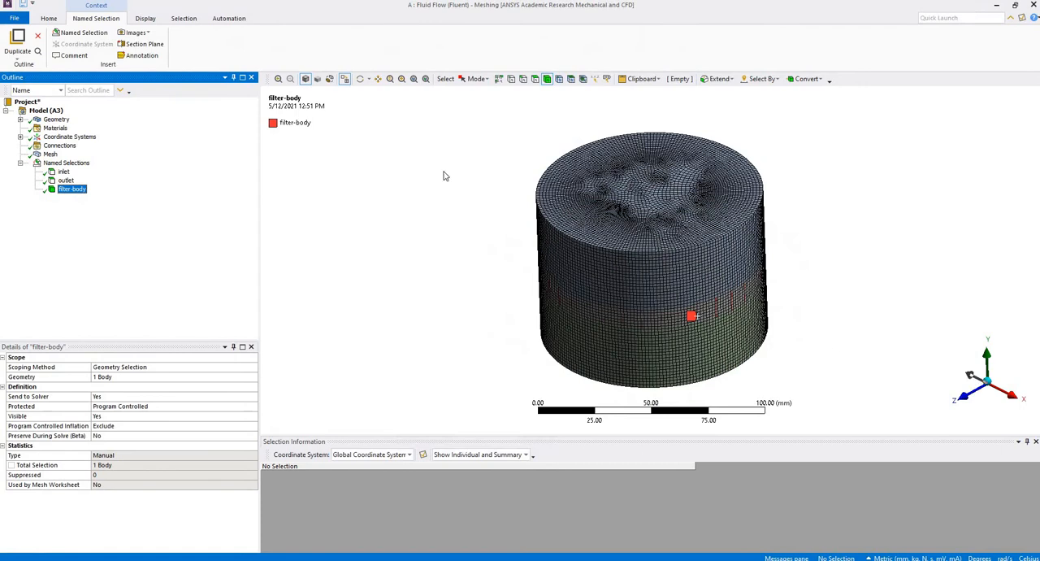
click(50, 154)
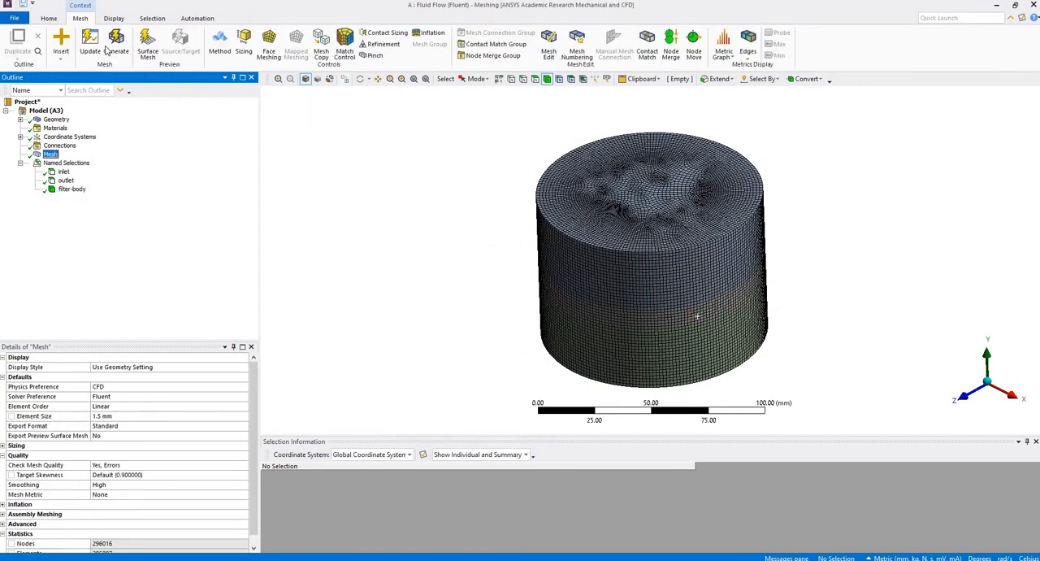
click(99, 47)
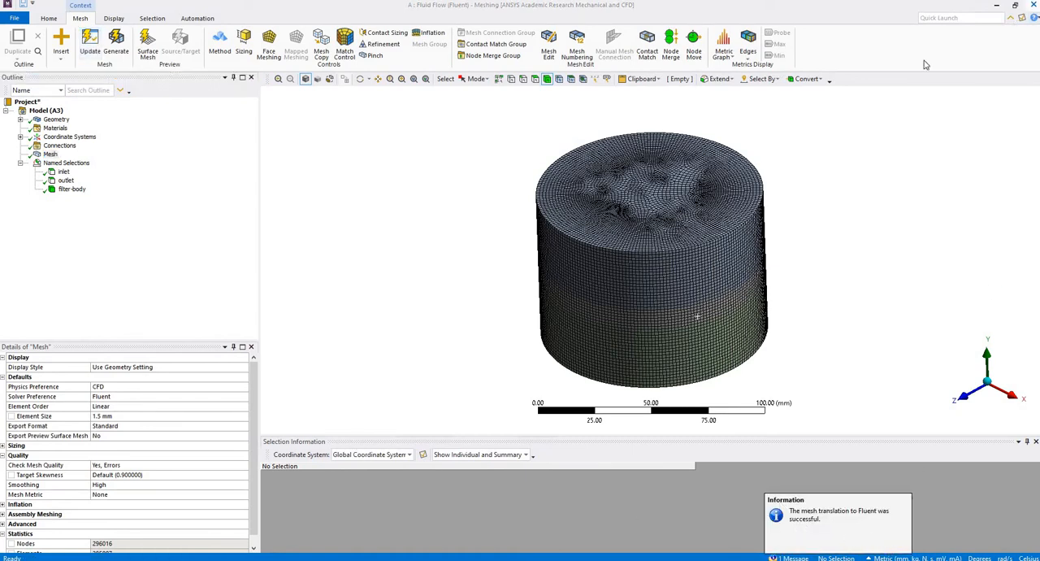
click(326, 481)
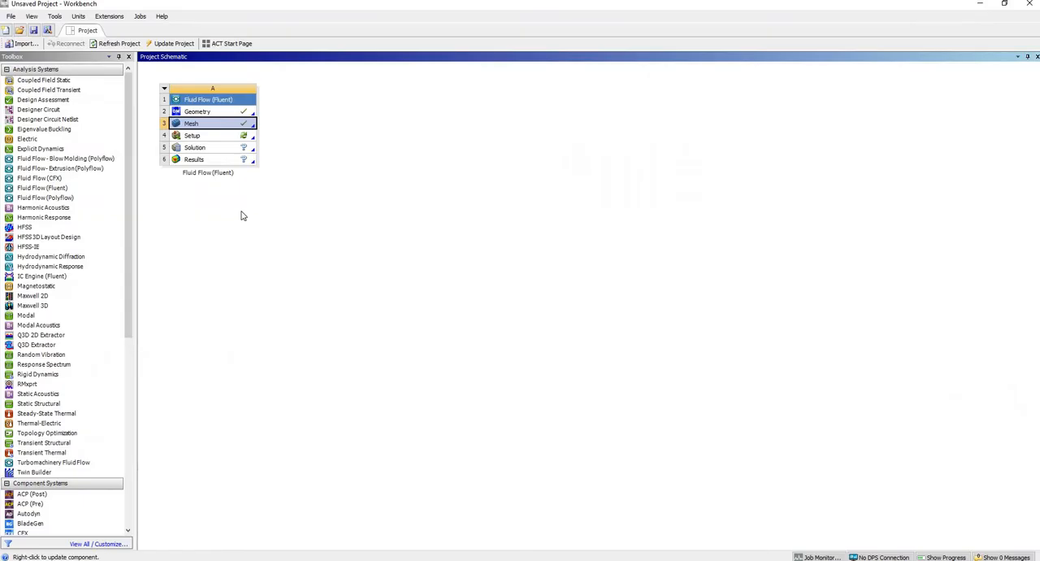
Open the Setup cell of the Fluid Flow system in Fluent with 8 solver processes.
right_click(214, 136)
click(241, 140)
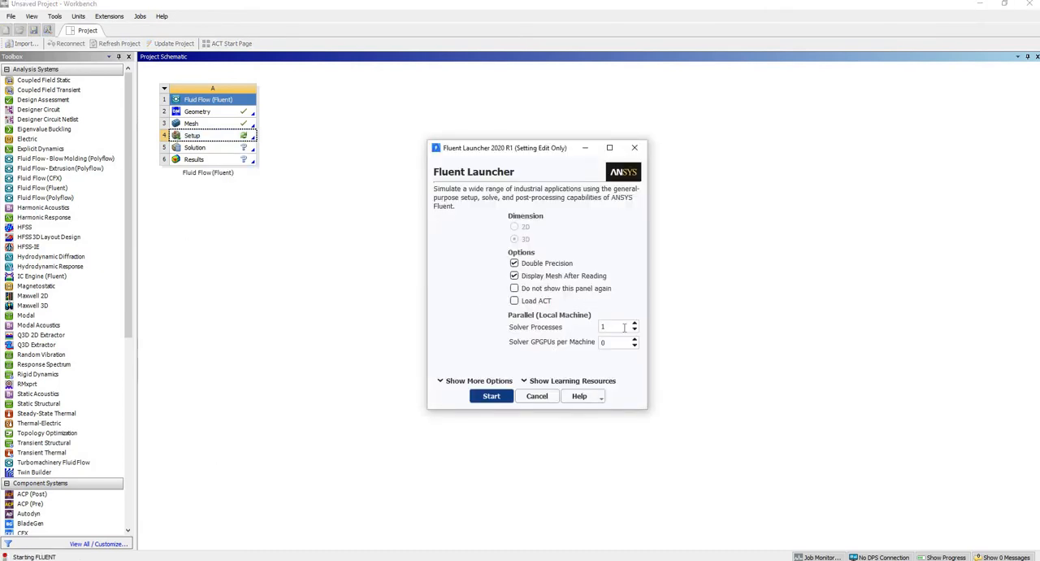
double_click(623, 327)
text(8)
click(490, 397)
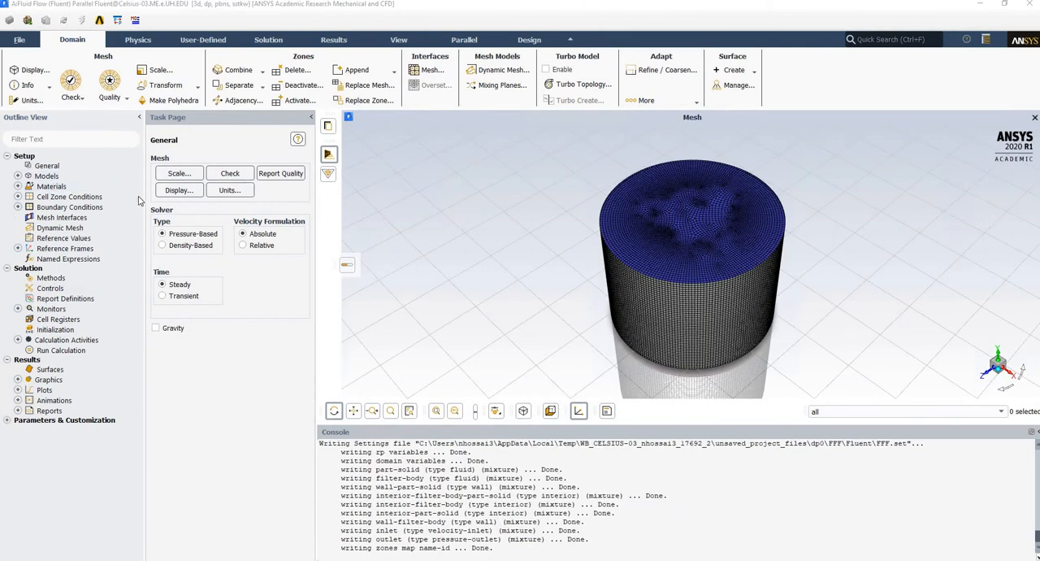
Check the mesh and enable gravity with a Y acceleration of -9.81 m/s2.
click(49, 166)
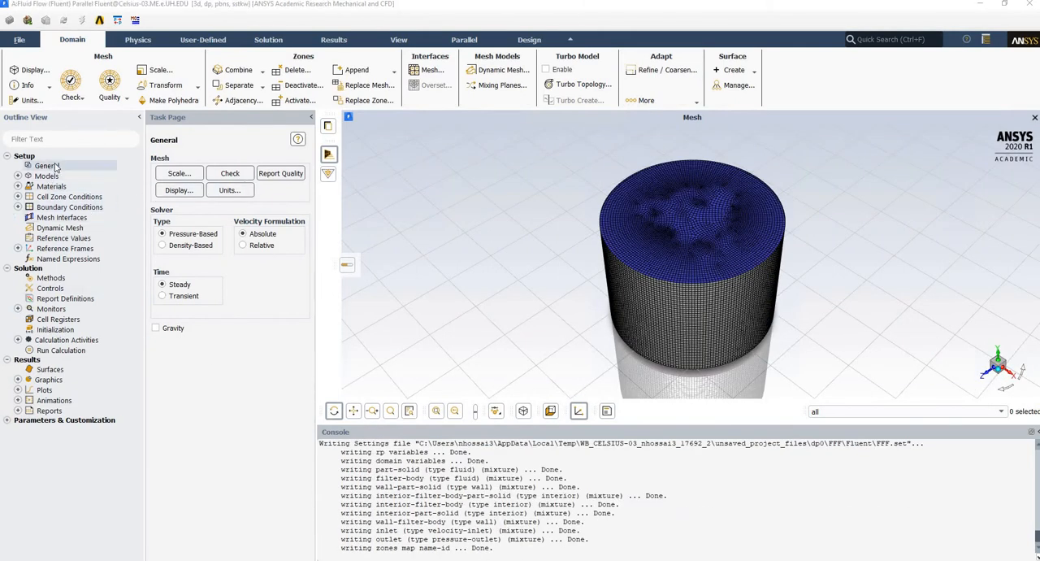
click(243, 176)
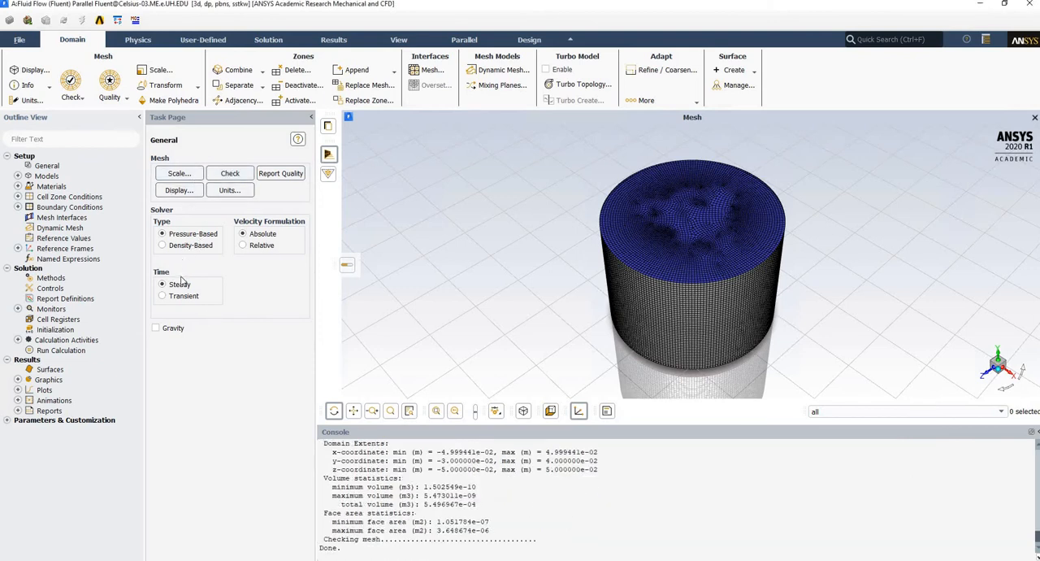
click(157, 328)
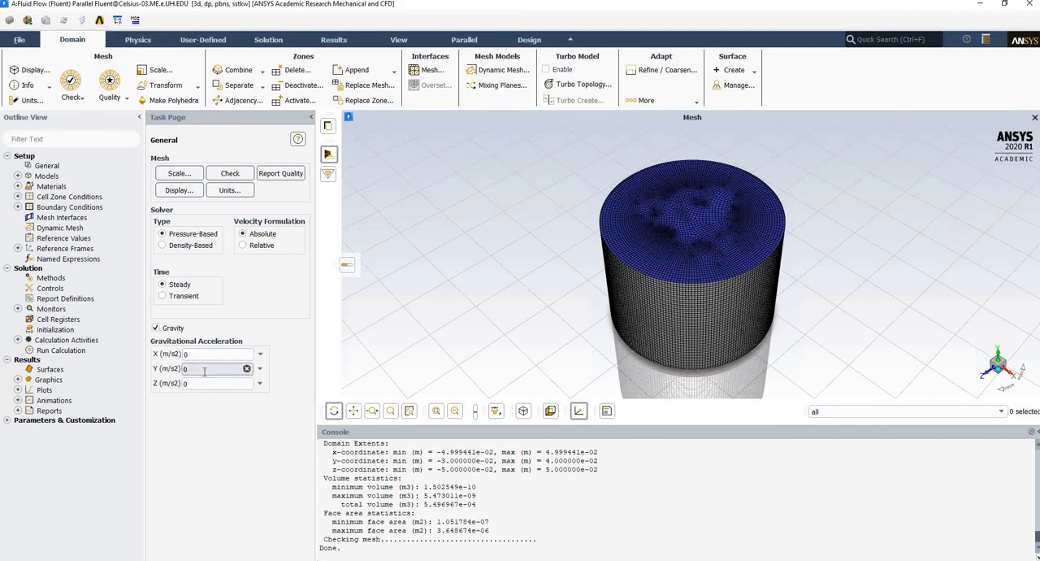
text(-)
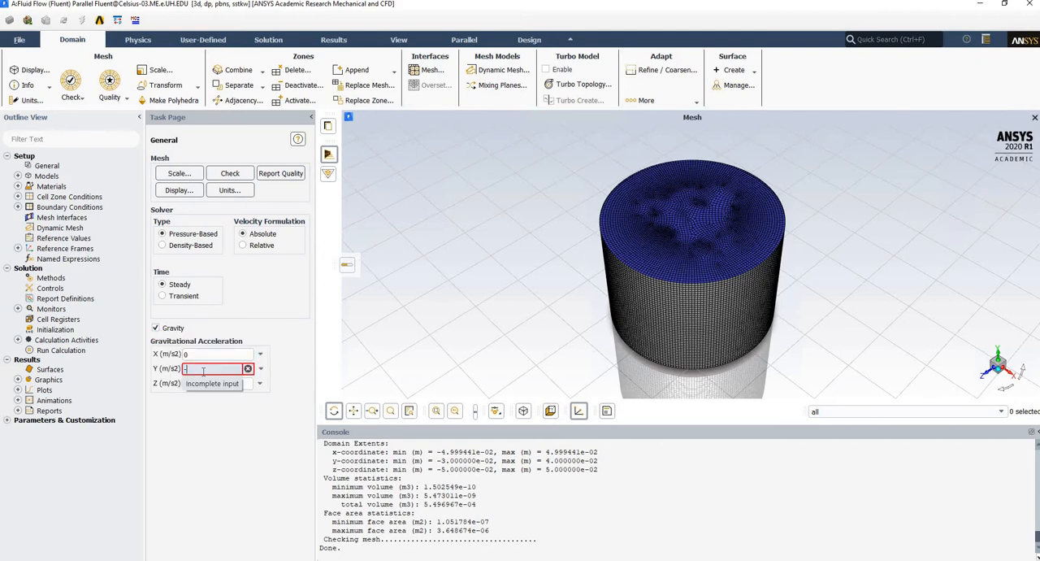
text(9.81)
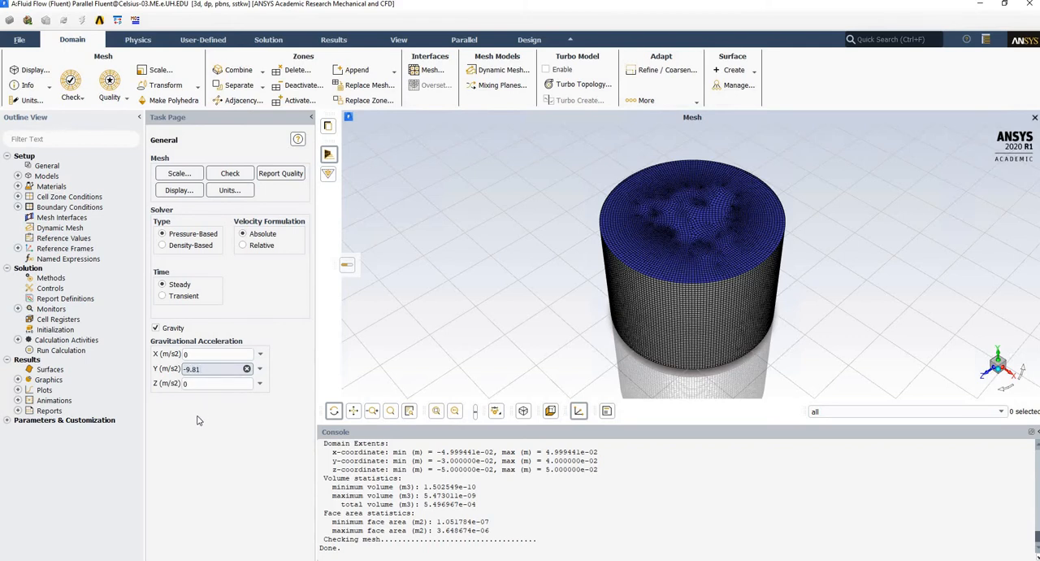
click(196, 425)
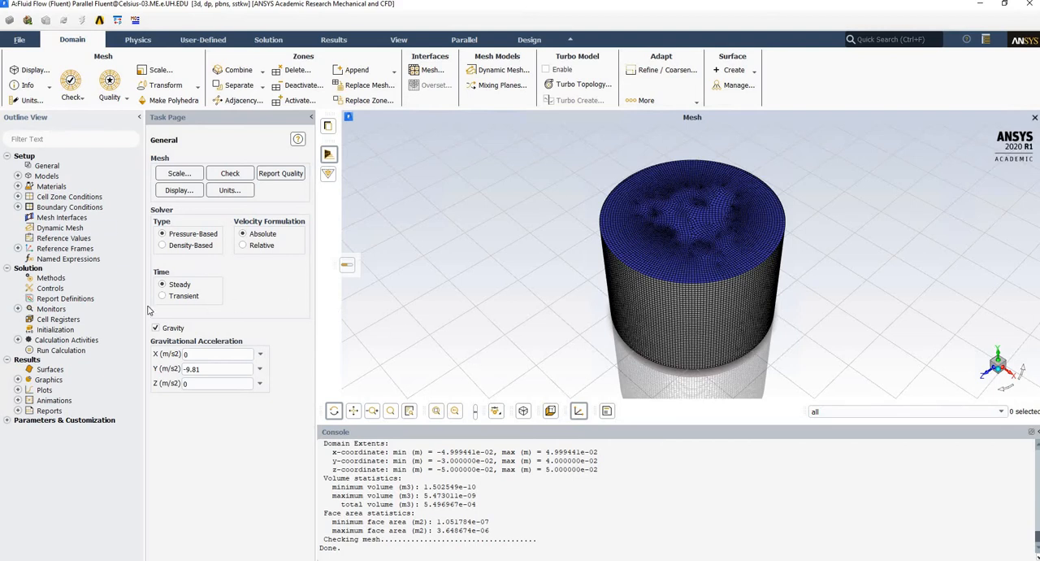
Turn on the energy equation among the physical models.
click(53, 176)
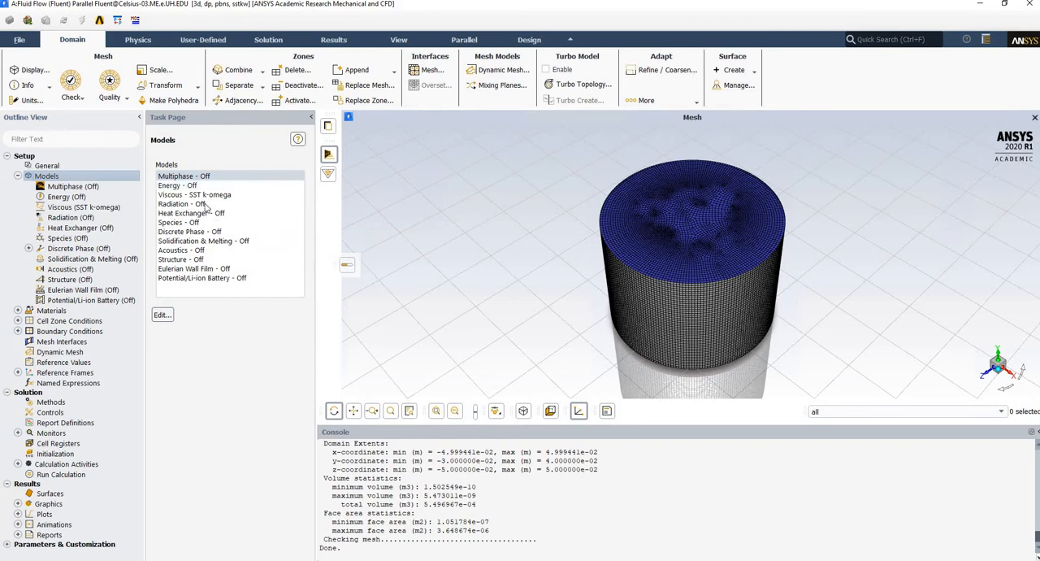
click(215, 195)
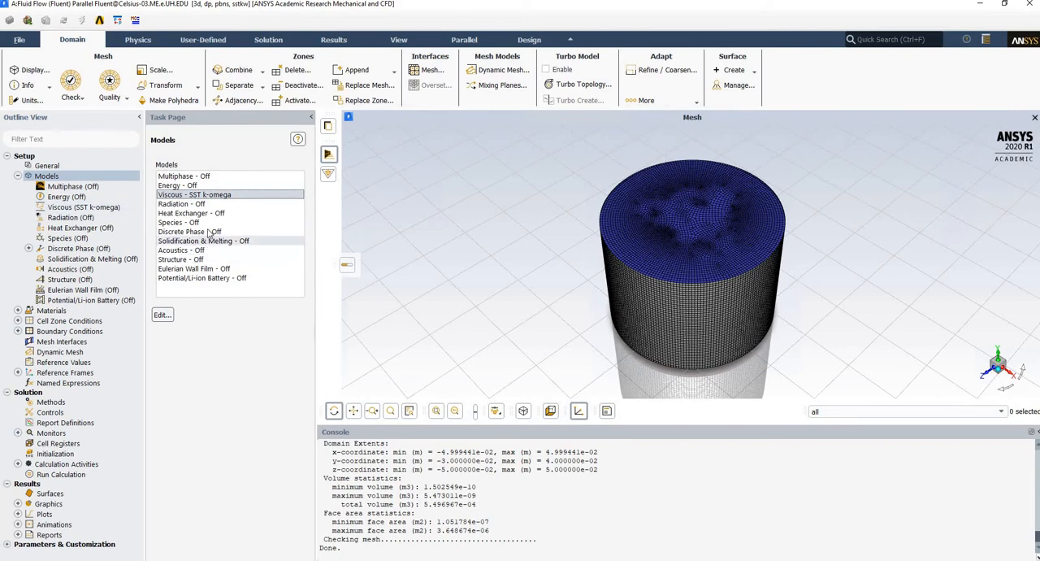
click(194, 186)
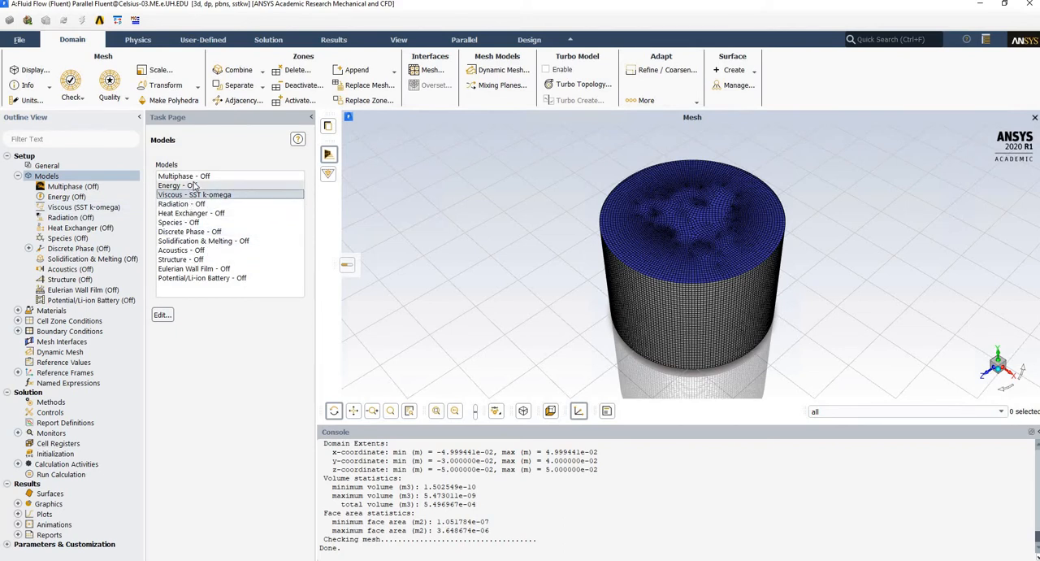
double_click(194, 185)
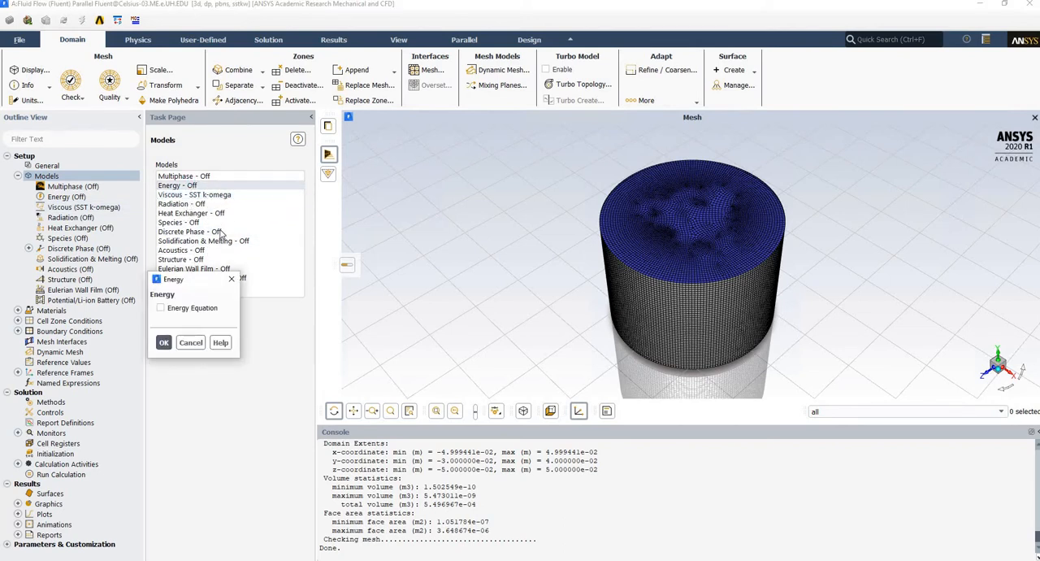
click(183, 310)
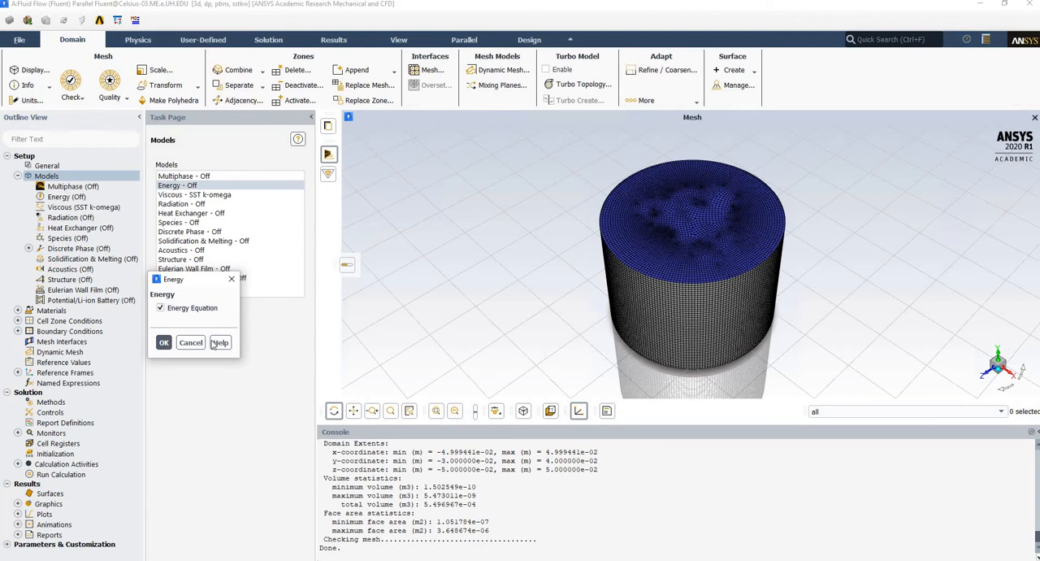
click(164, 342)
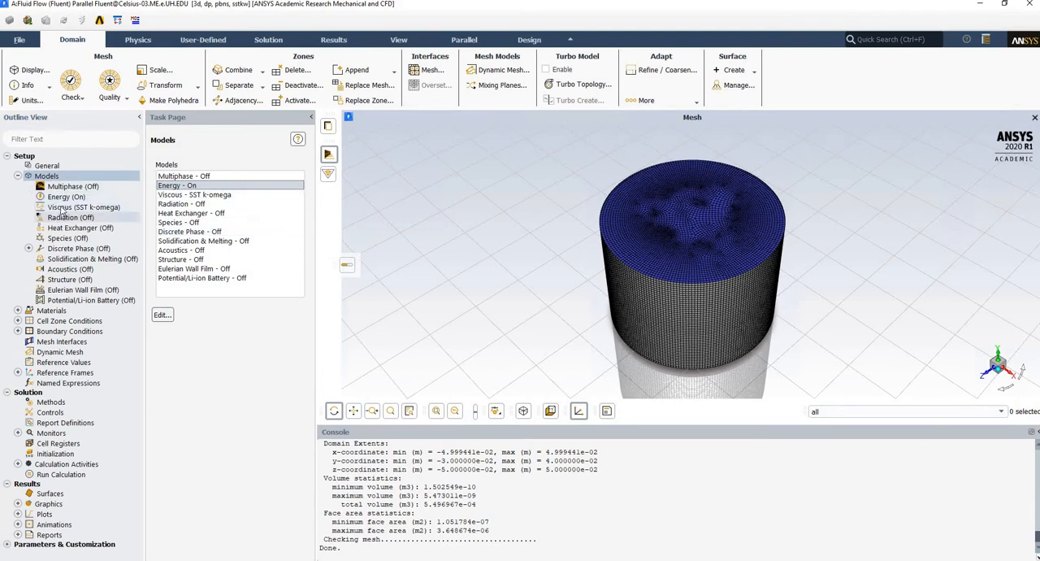
Edit the solid material aluminum and set its density to 2300 kg/m3.
click(17, 176)
double_click(46, 186)
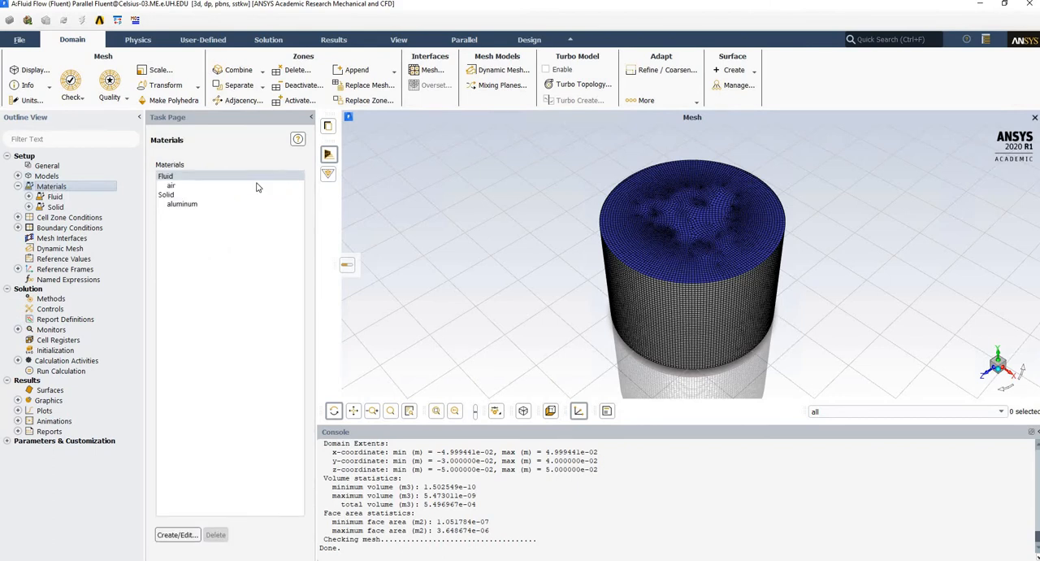
double_click(192, 209)
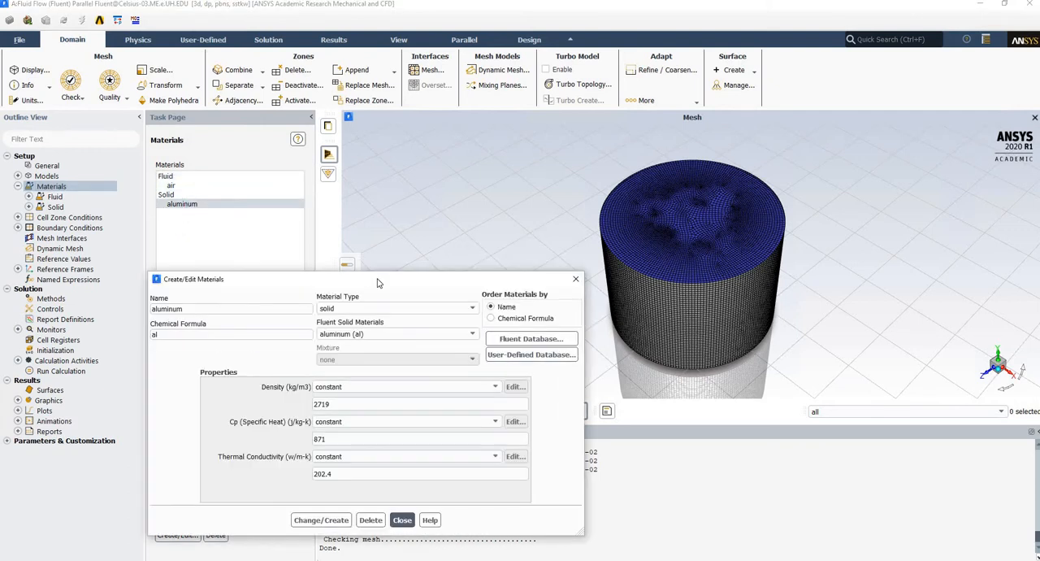
drag(377, 282, 335, 190)
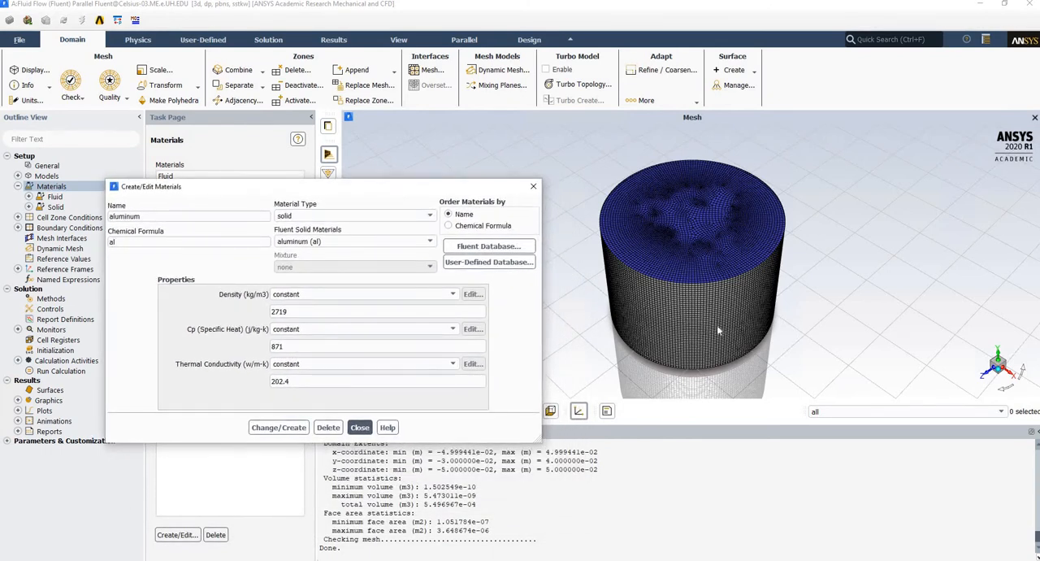
click(299, 312)
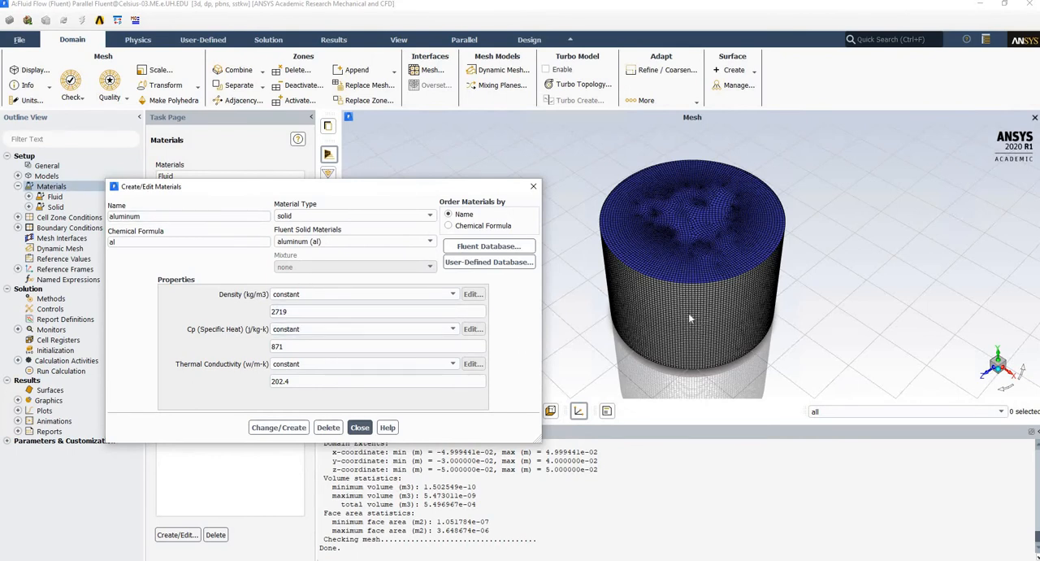
double_click(285, 311)
text(2300)
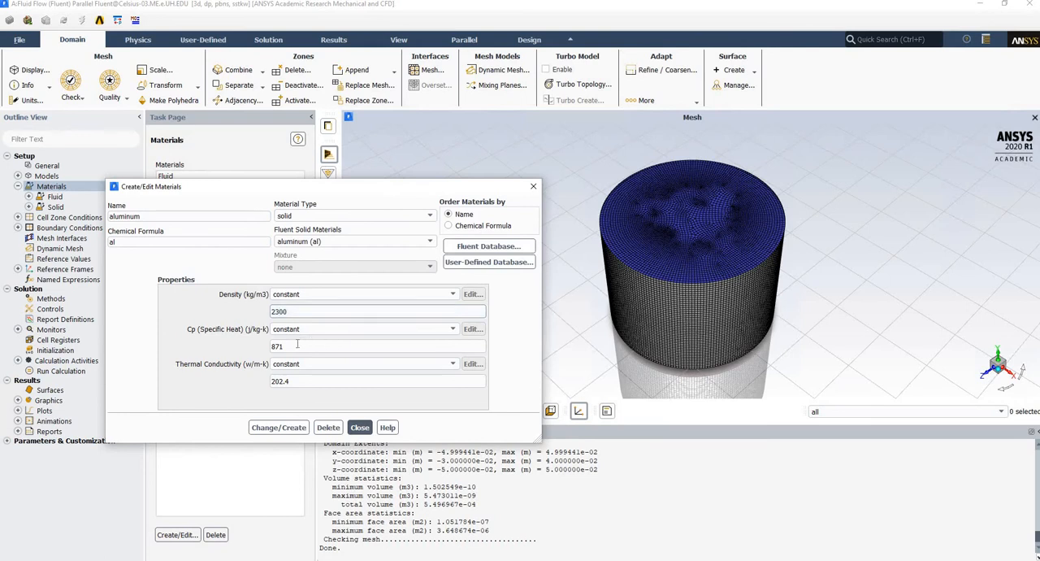
Set aluminum's specific heat to 830 J/kg-K and thermal conductivity to 0.3 W/m-K, and save the material.
click(283, 346)
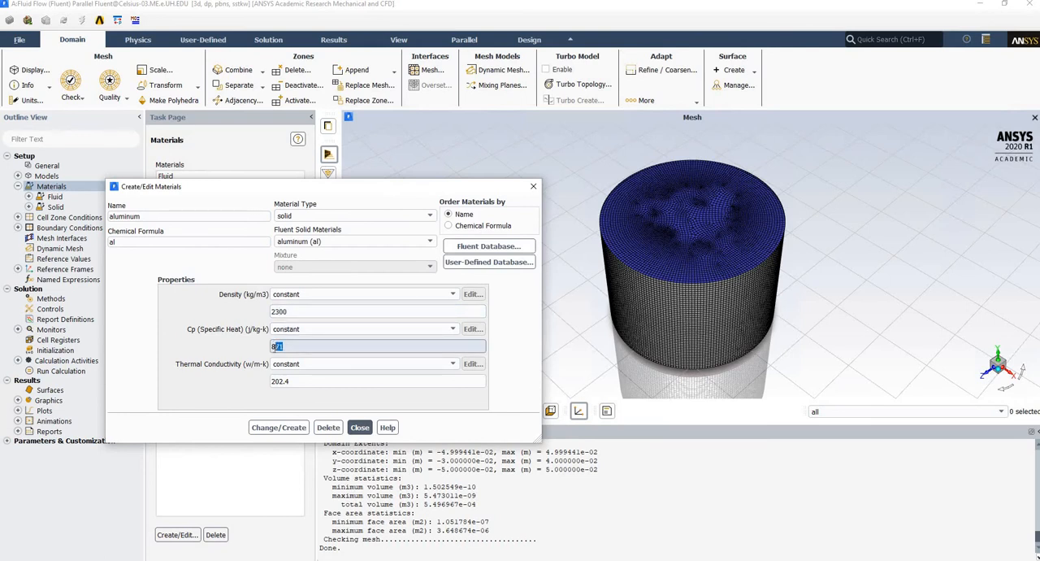
text(30)
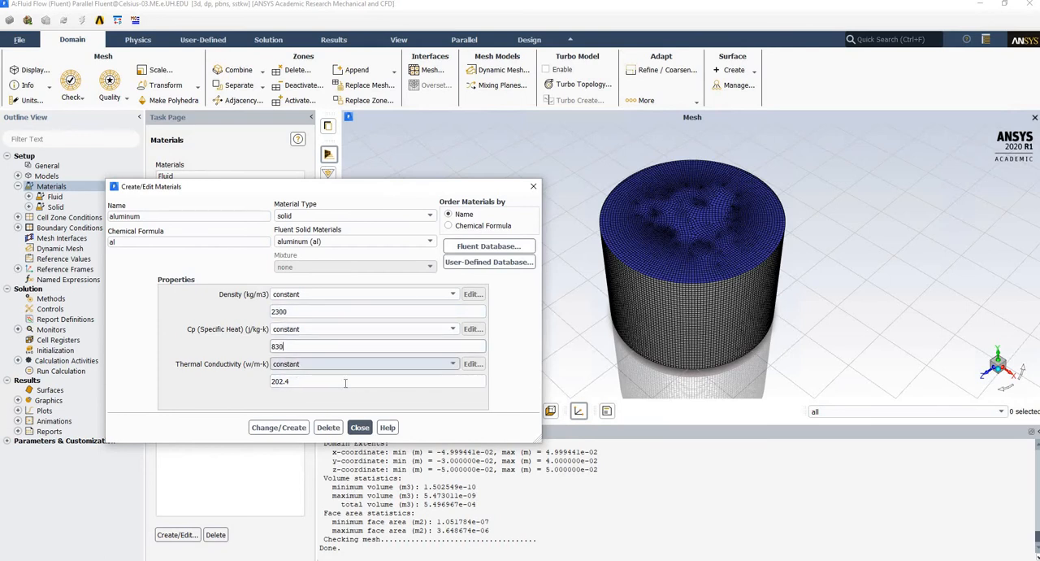
click(297, 381)
key(Tab)
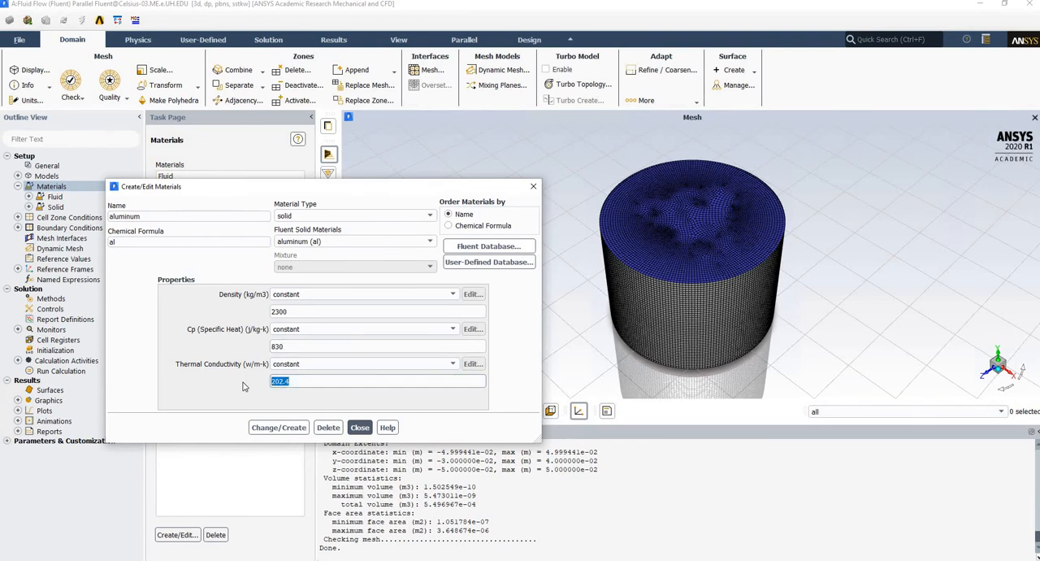
text(0.3)
click(293, 432)
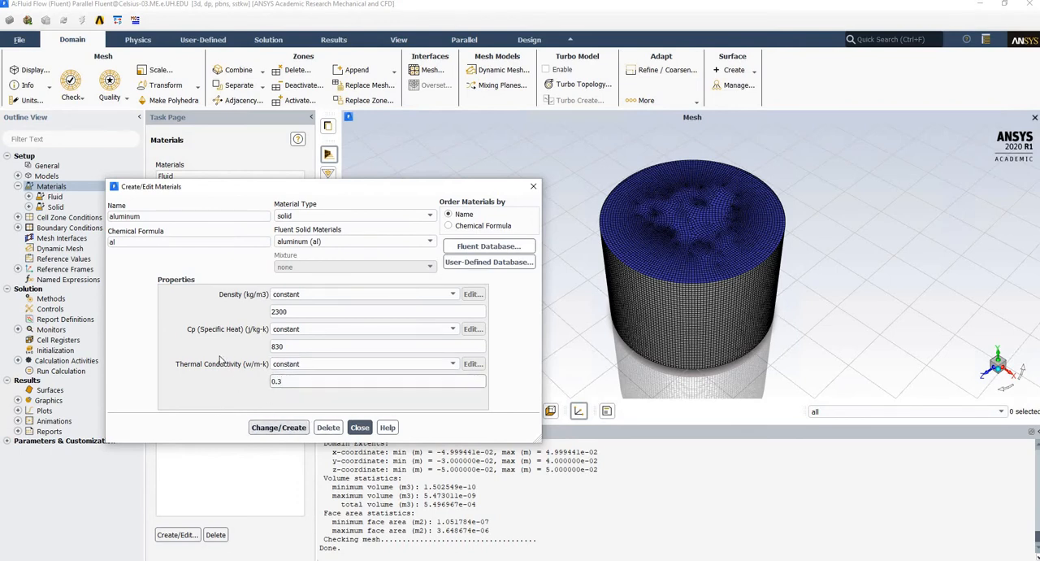
click(278, 428)
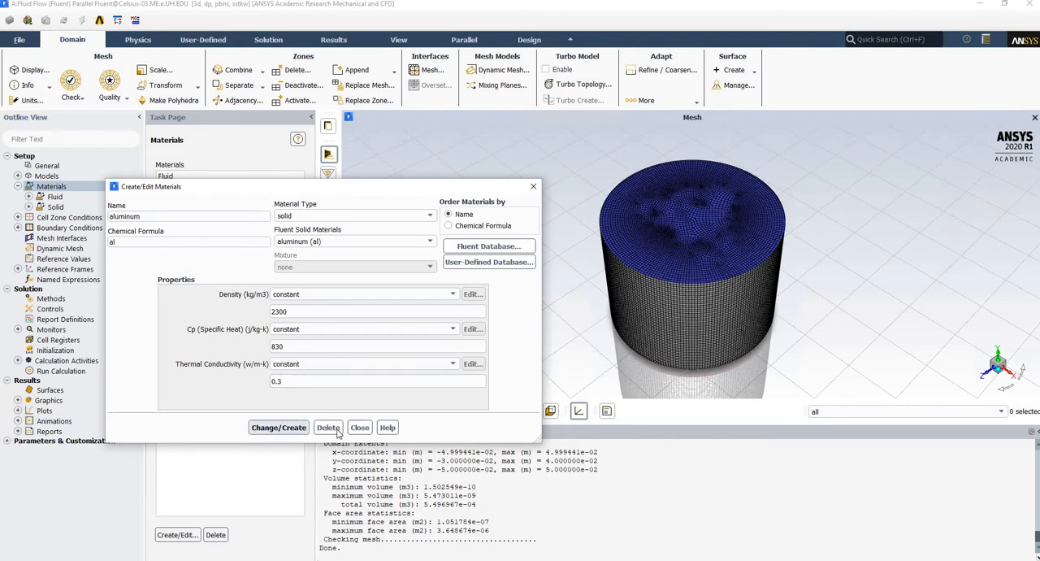
click(360, 428)
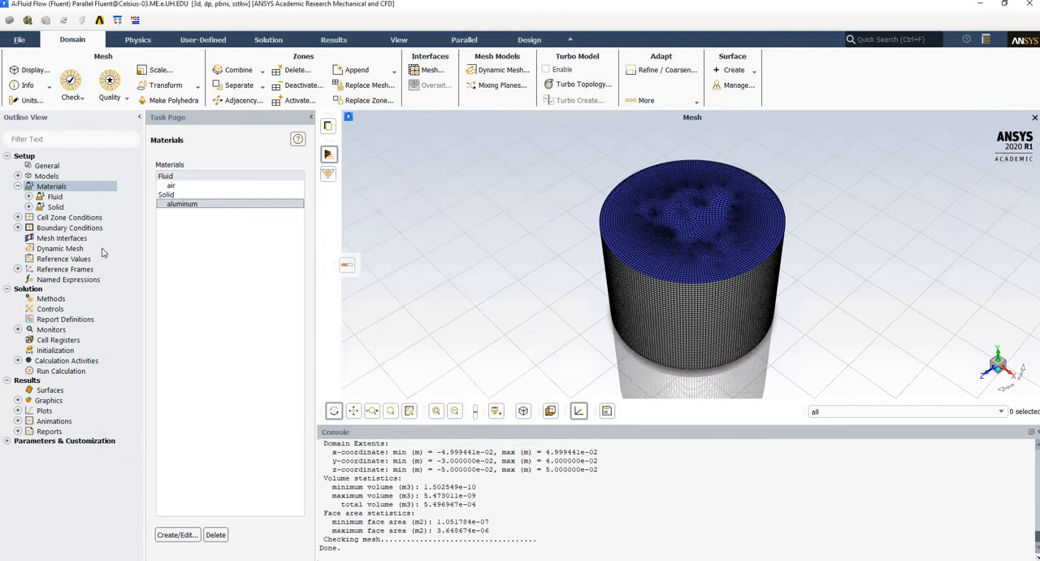
Open the filter-body cell zone for editing, enable it as a porous zone and show its porous settings.
click(55, 216)
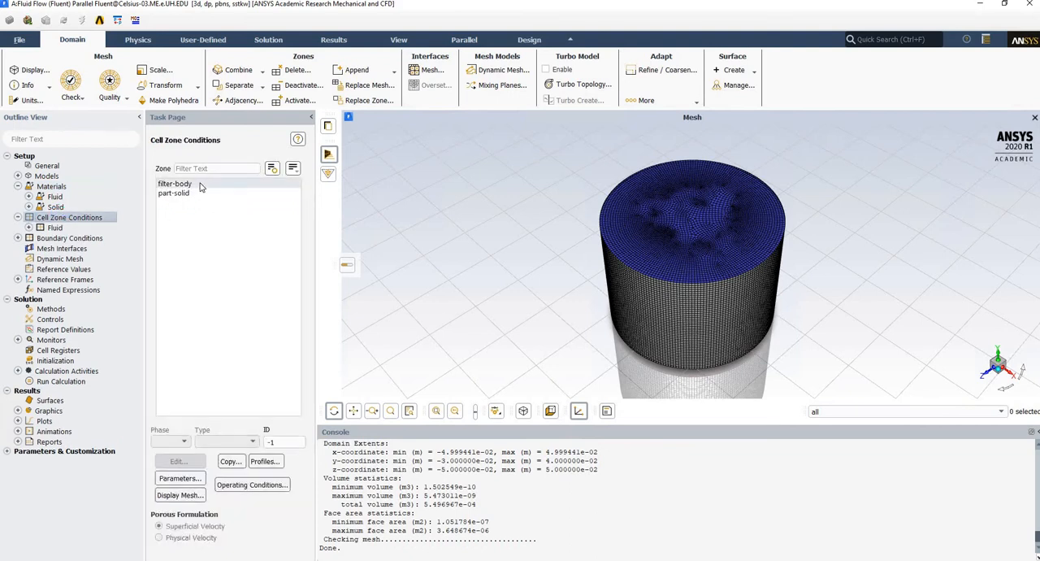
click(200, 186)
click(200, 194)
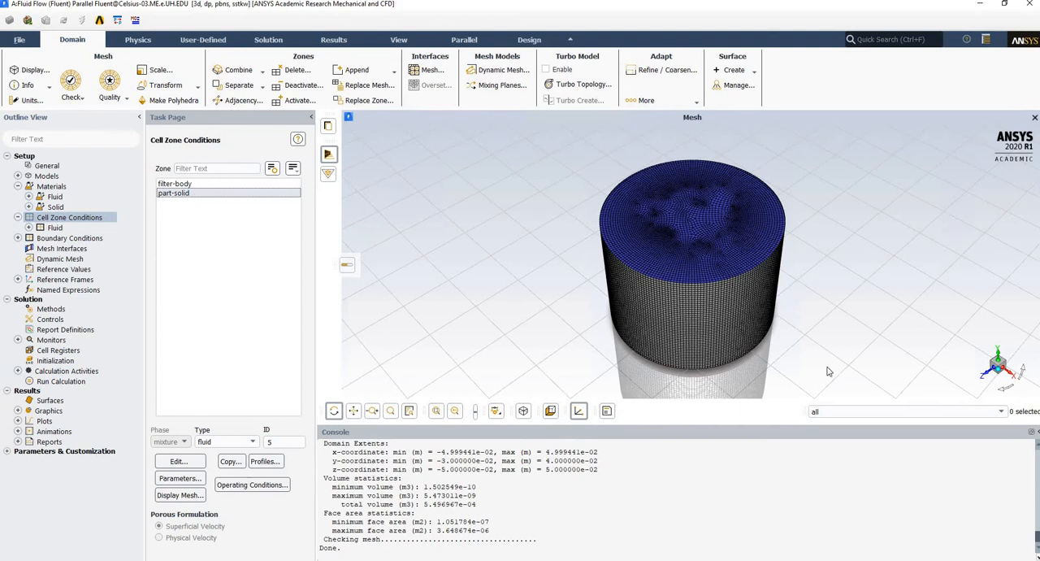
click(177, 185)
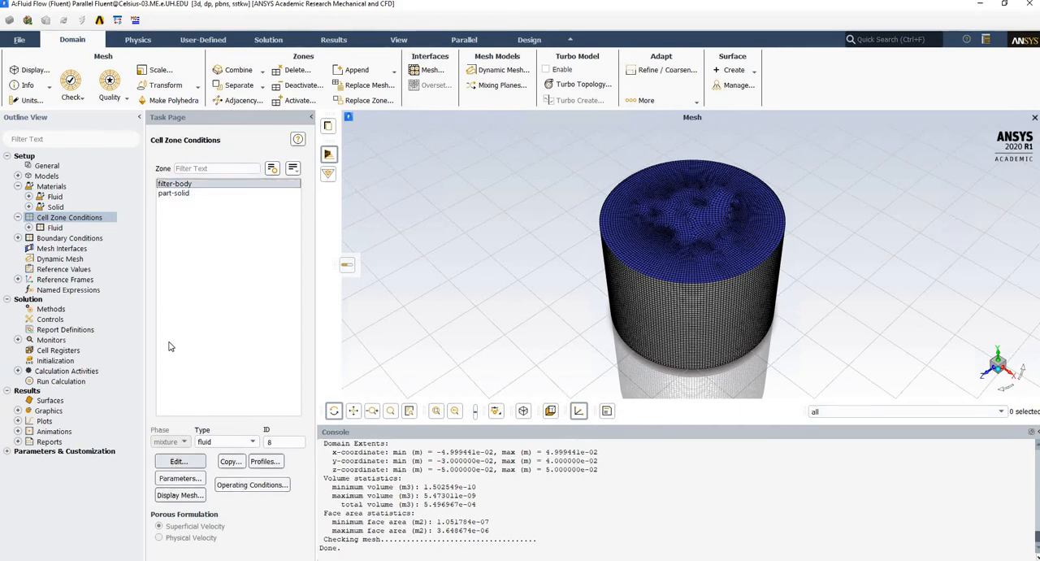
click(195, 192)
click(177, 185)
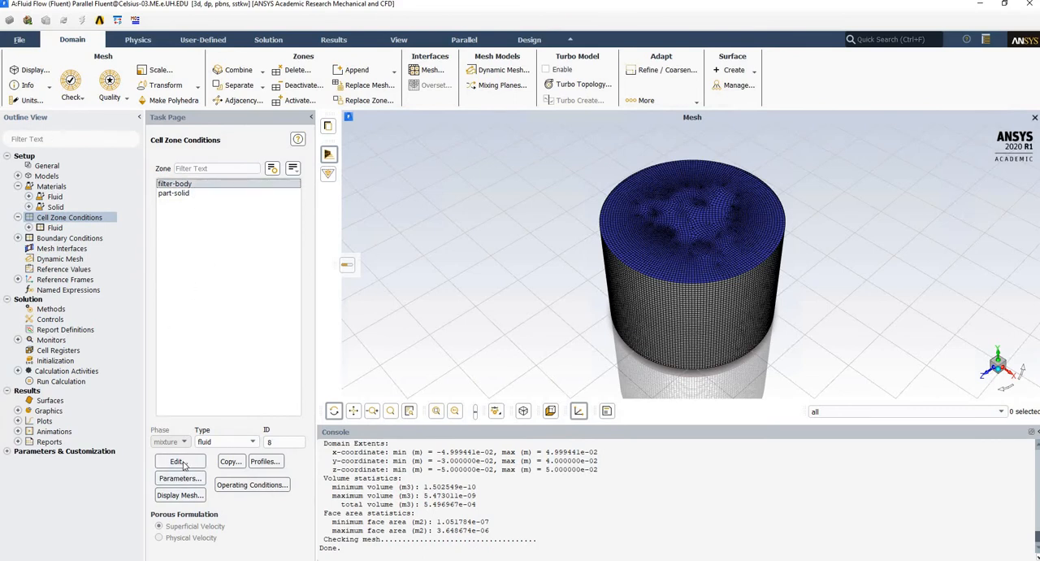
click(180, 461)
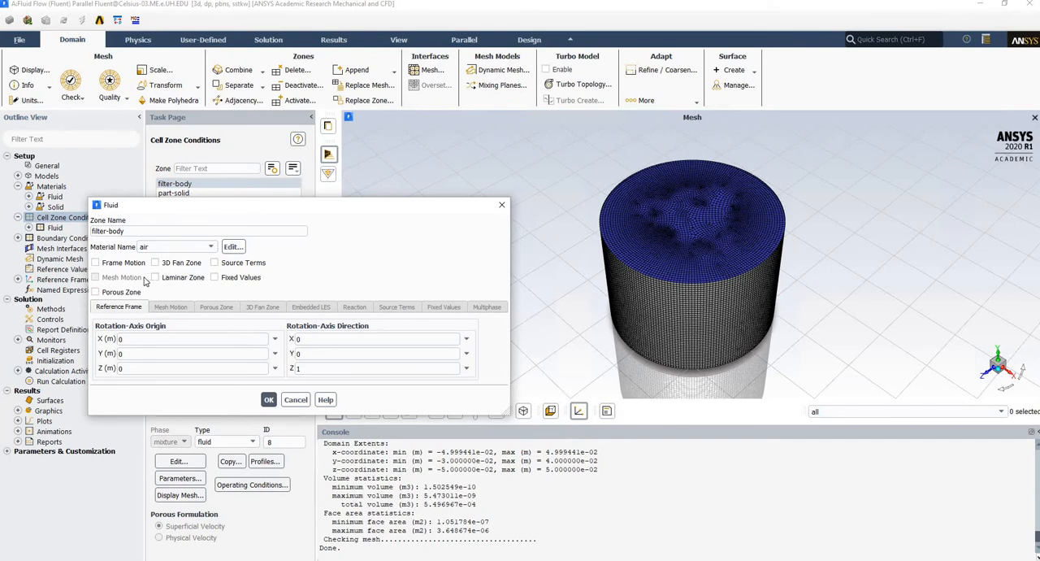
click(116, 294)
click(217, 309)
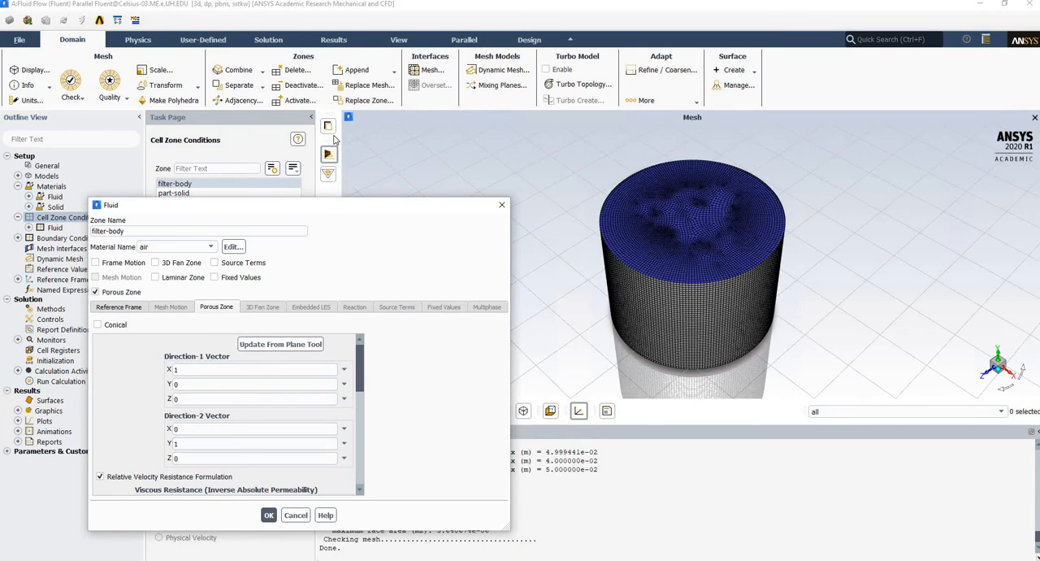
drag(325, 205, 320, 117)
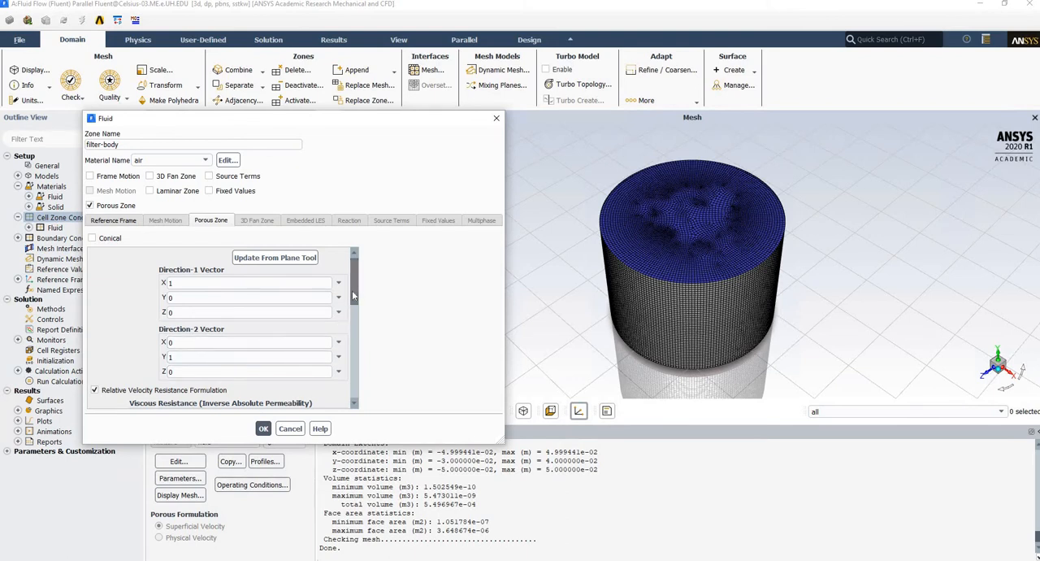
Examine the direction vectors and the viscous and inertial resistance inputs of the filter-body porous zone.
scroll(353, 297, down, 3)
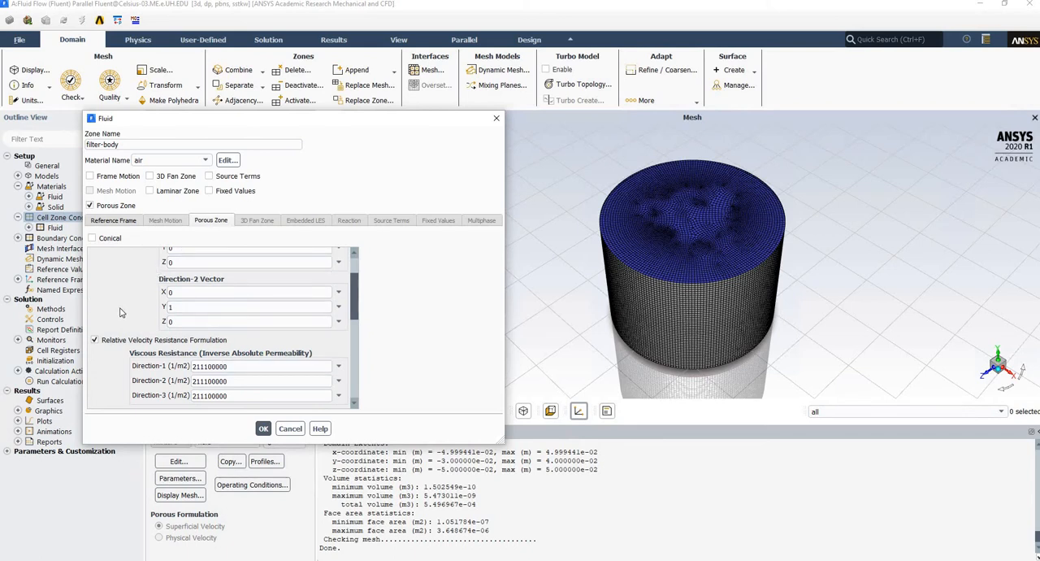
scroll(119, 312, down, 1)
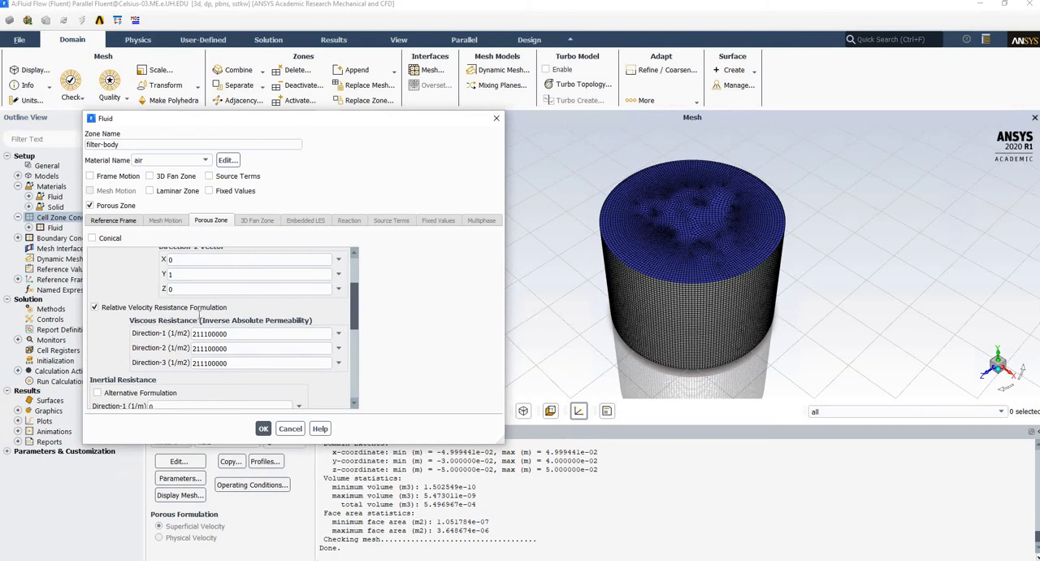
scroll(195, 325, down, 1)
scroll(146, 339, down, 1)
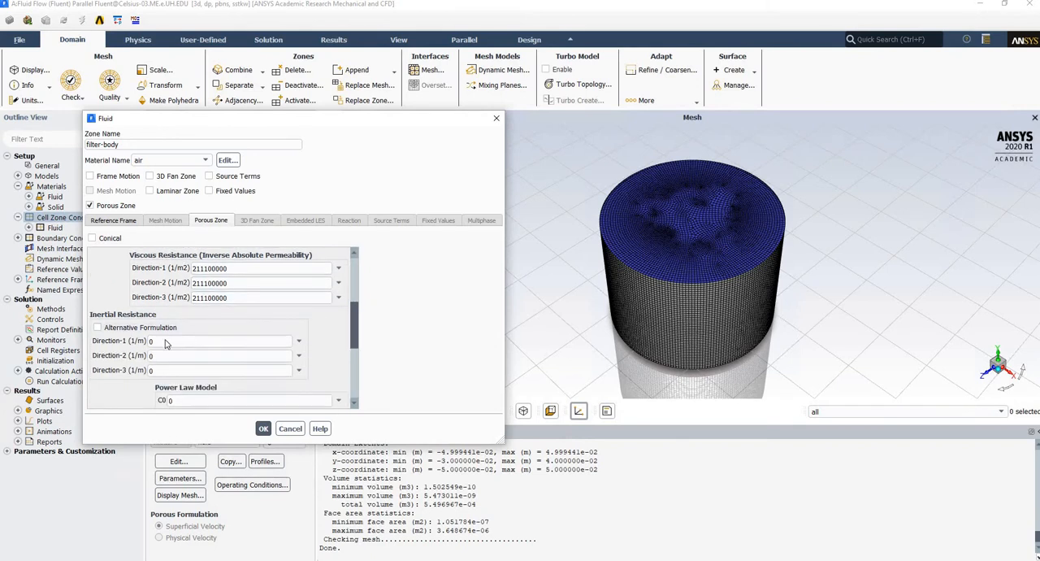
scroll(165, 344, up, 1)
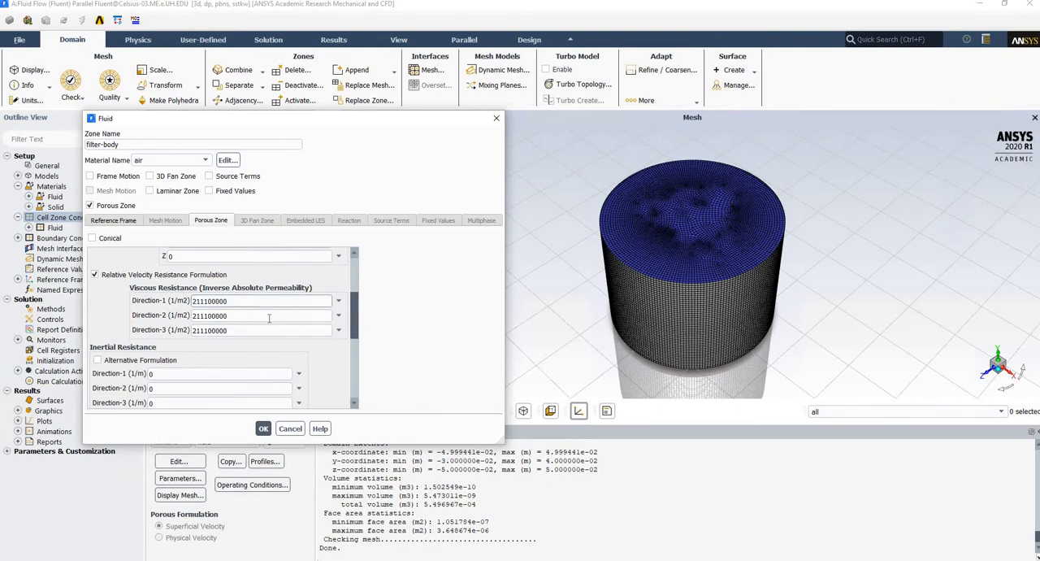
Open the online help for the Fluid dialog in the browser and examine the descriptions of the porous zone parameters.
click(321, 428)
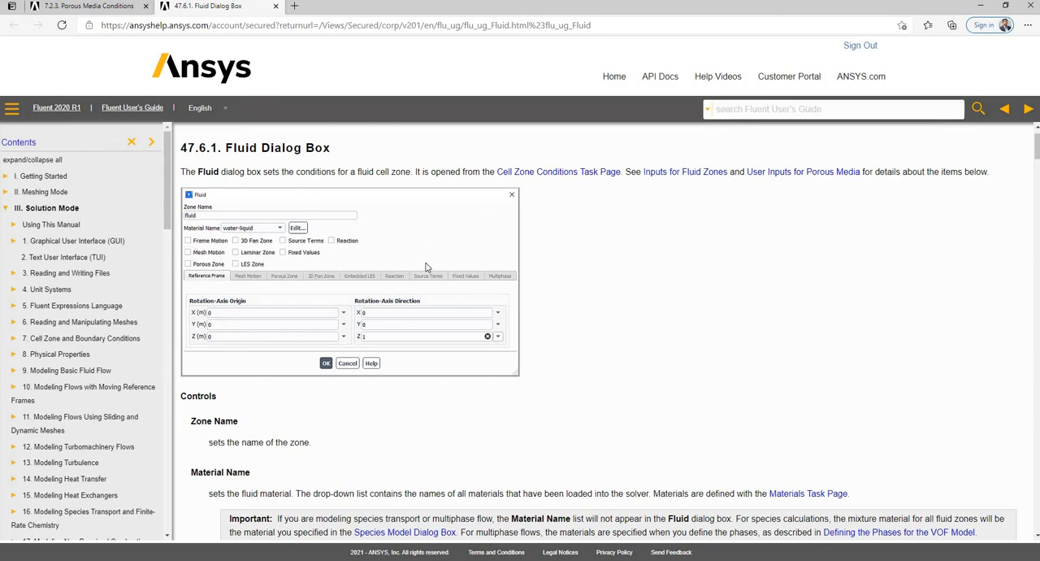
scroll(401, 285, down, 3)
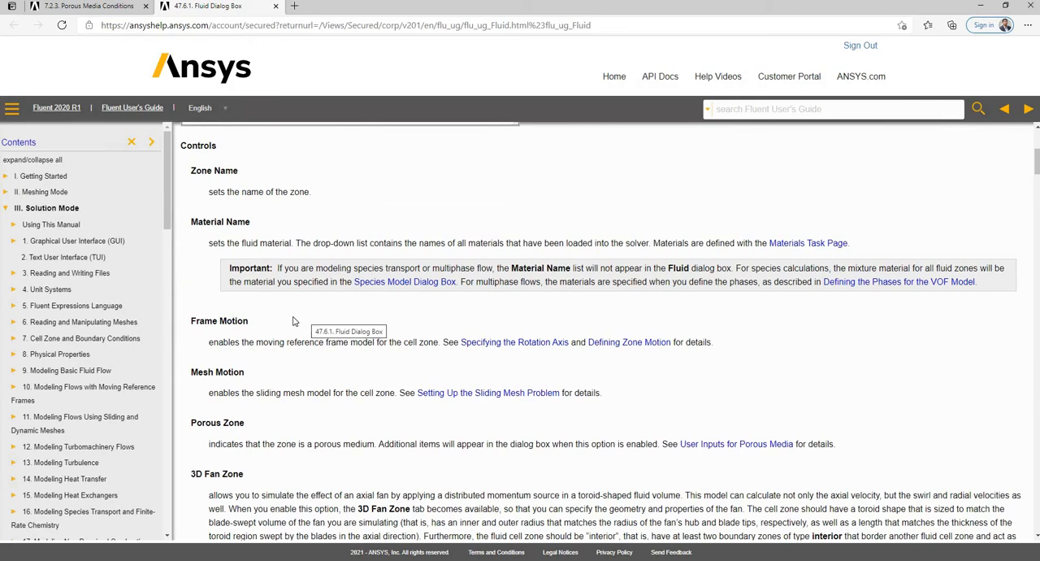
scroll(297, 325, down, 12)
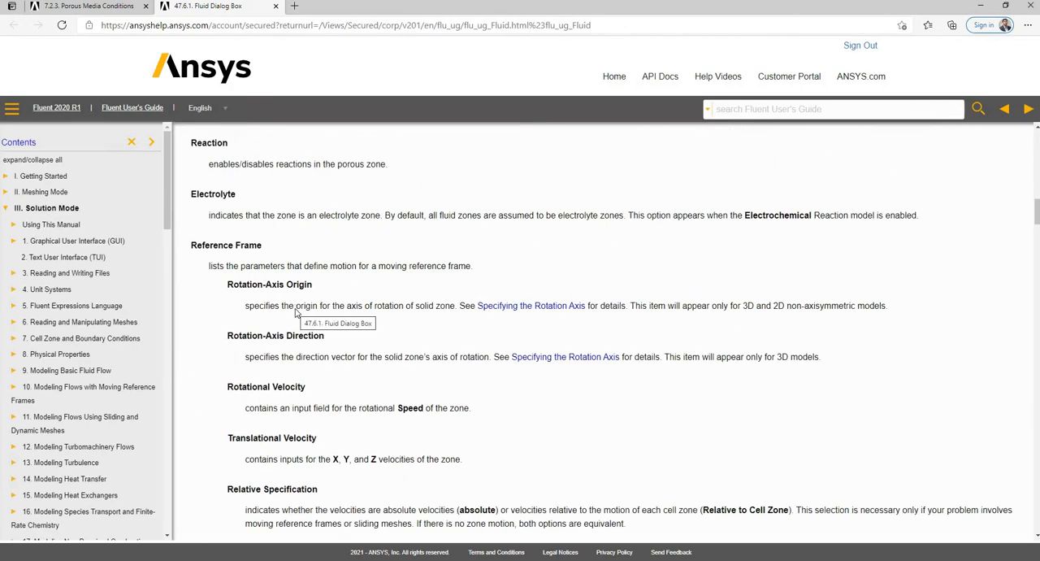
scroll(296, 310, down, 10)
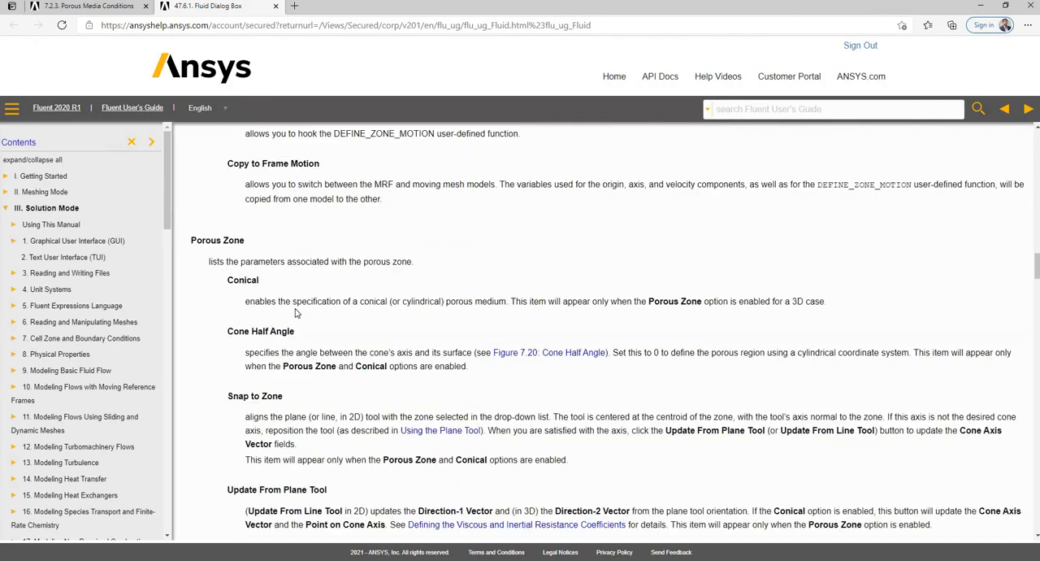
scroll(296, 313, down, 6)
scroll(235, 158, up, 5)
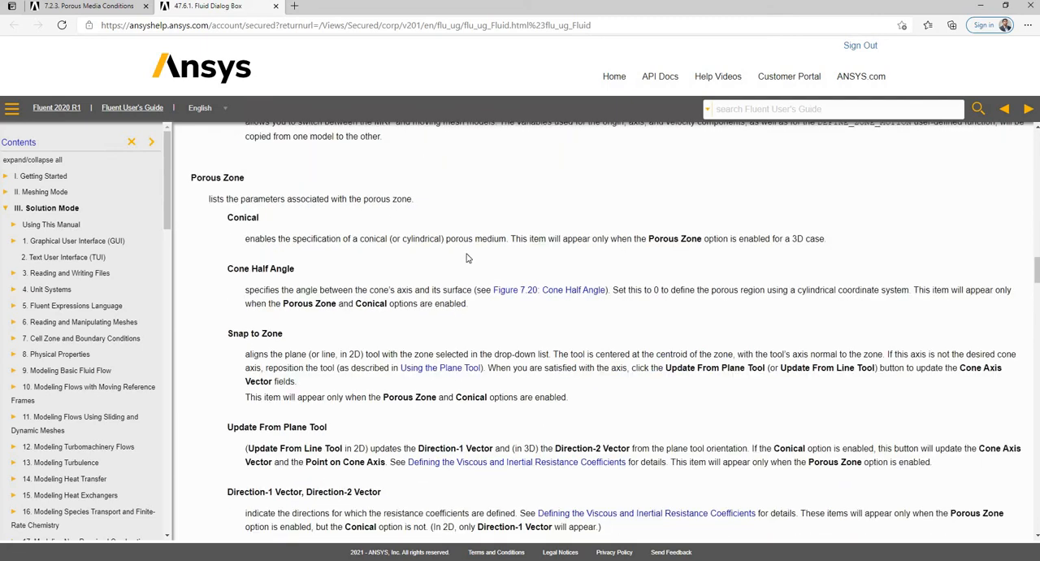
scroll(381, 297, down, 12)
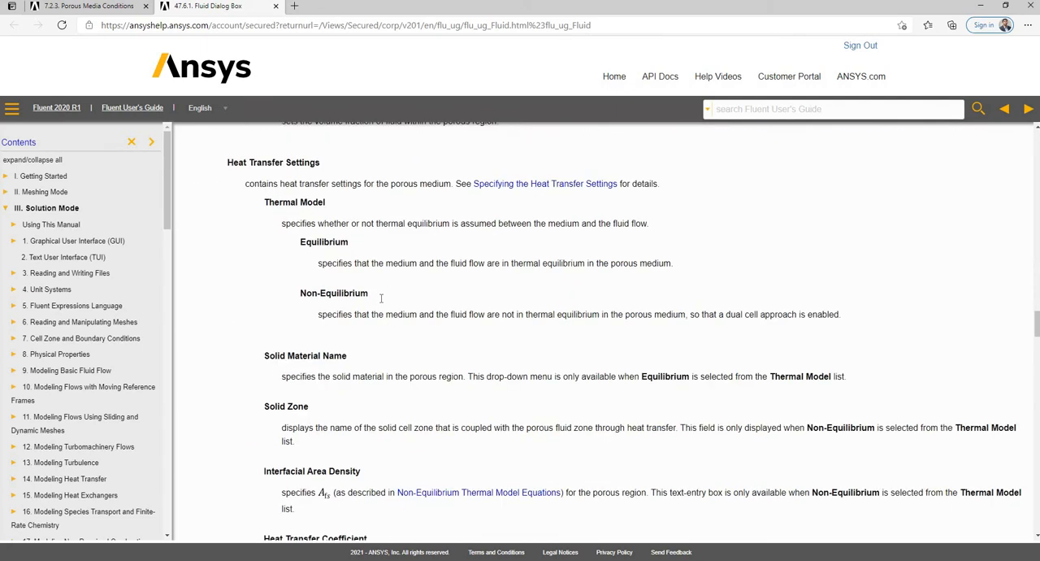
scroll(381, 302, down, 5)
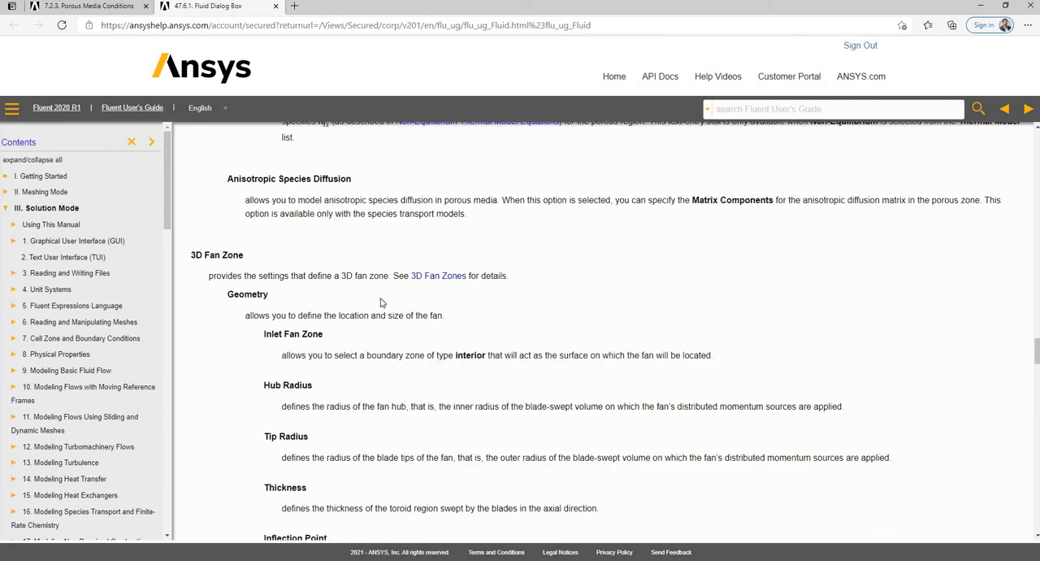
scroll(381, 303, down, 10)
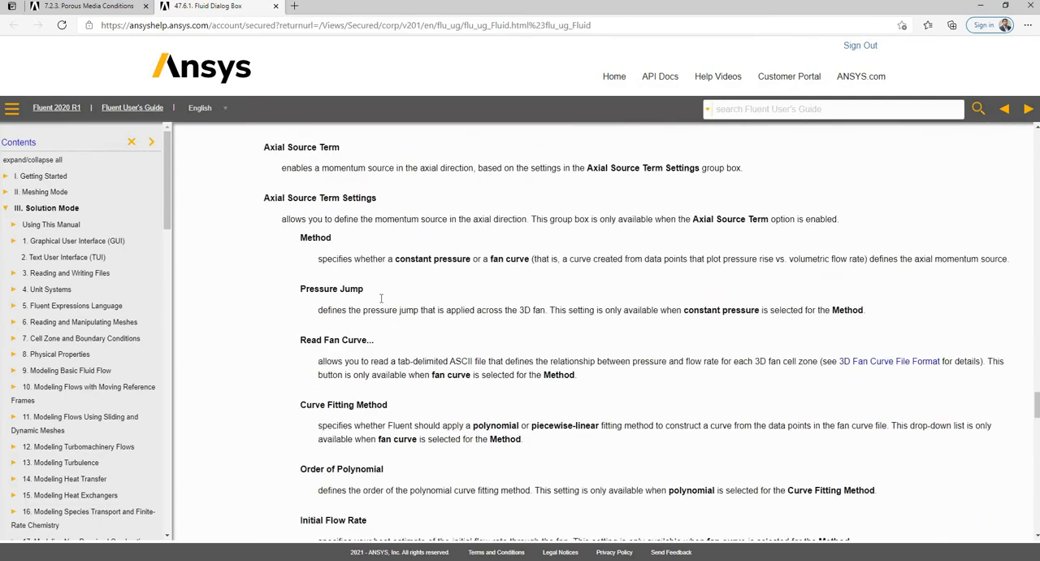
scroll(381, 298, down, 15)
scroll(381, 299, down, 15)
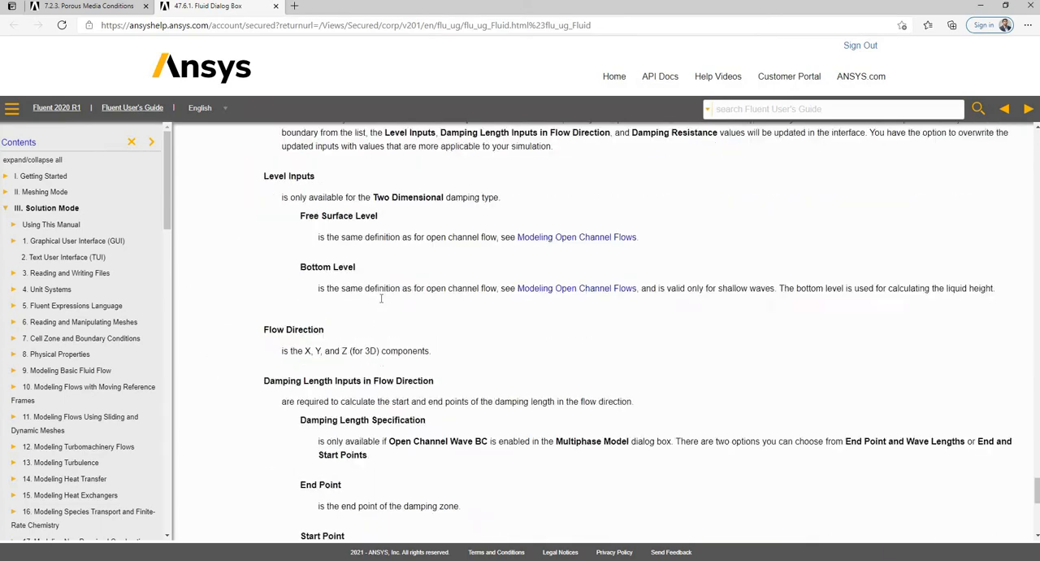
scroll(381, 303, up, 20)
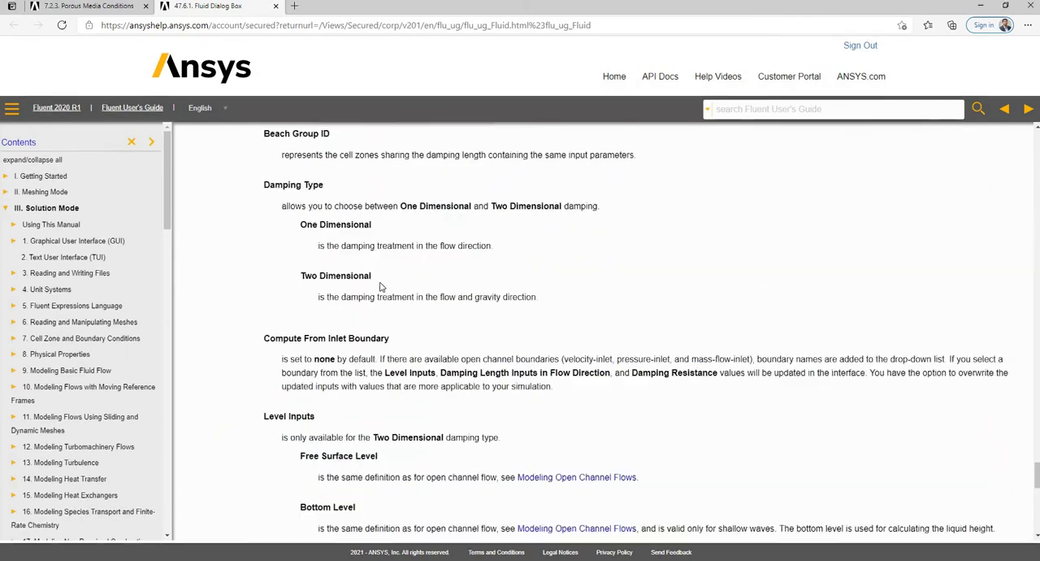
scroll(378, 287, up, 12)
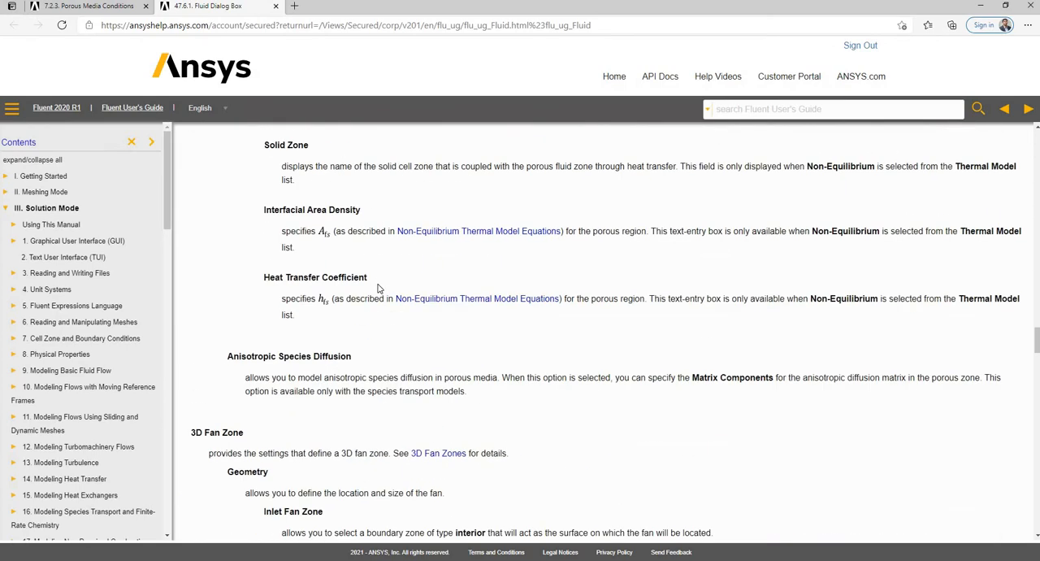
scroll(378, 287, up, 10)
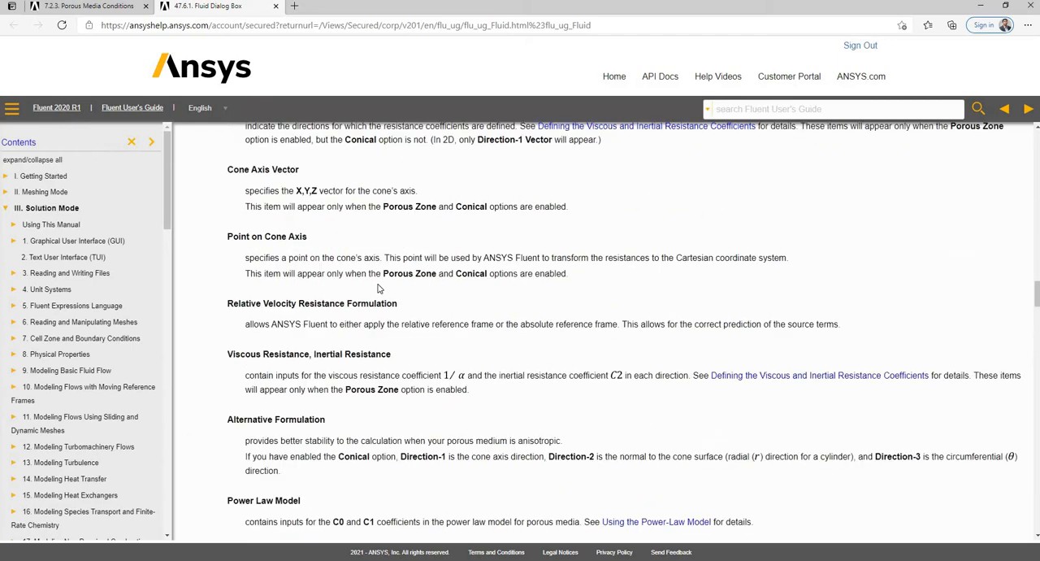
scroll(377, 288, up, 8)
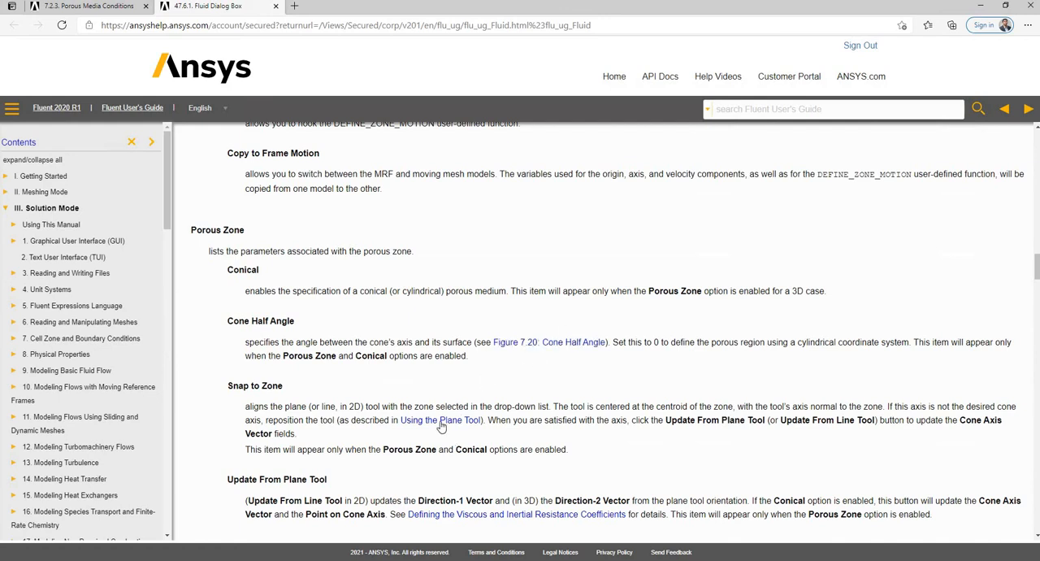
scroll(446, 427, down, 2)
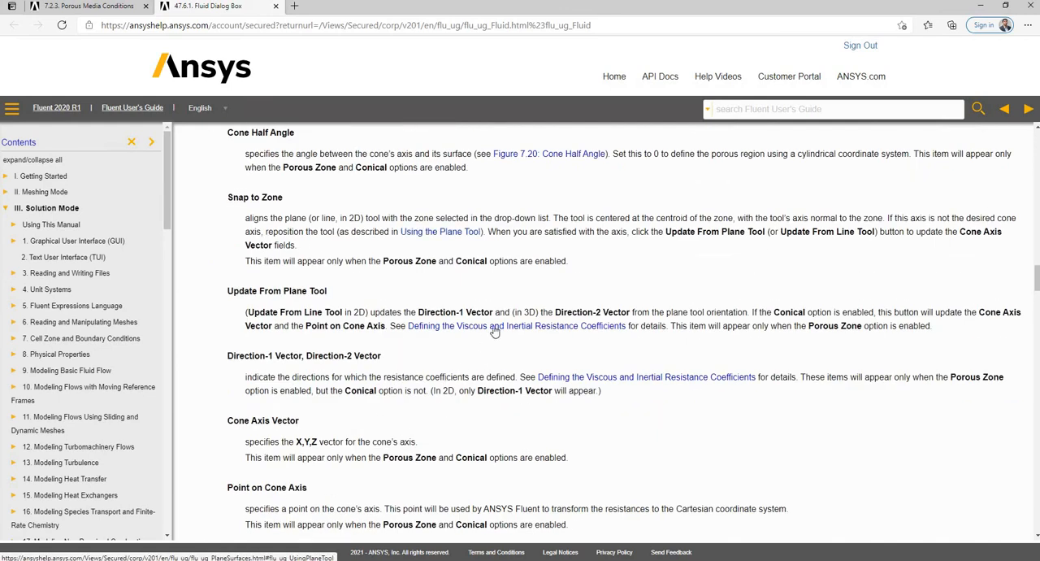
Follow the help link on defining the viscous and inertial resistance coefficients and review the user inputs and procedure for porous media.
click(656, 379)
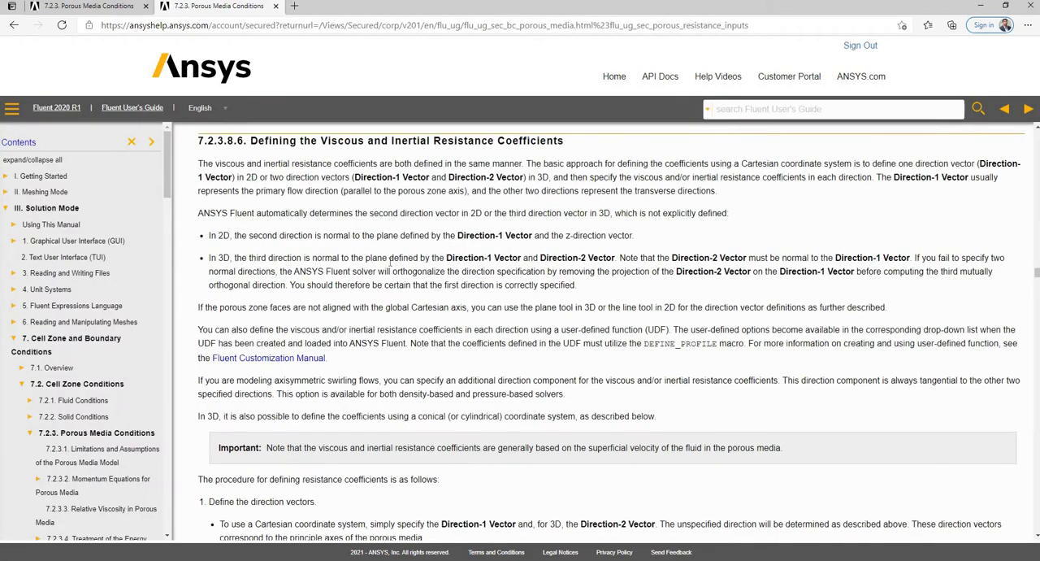
scroll(390, 262, up, 5)
scroll(390, 265, up, 6)
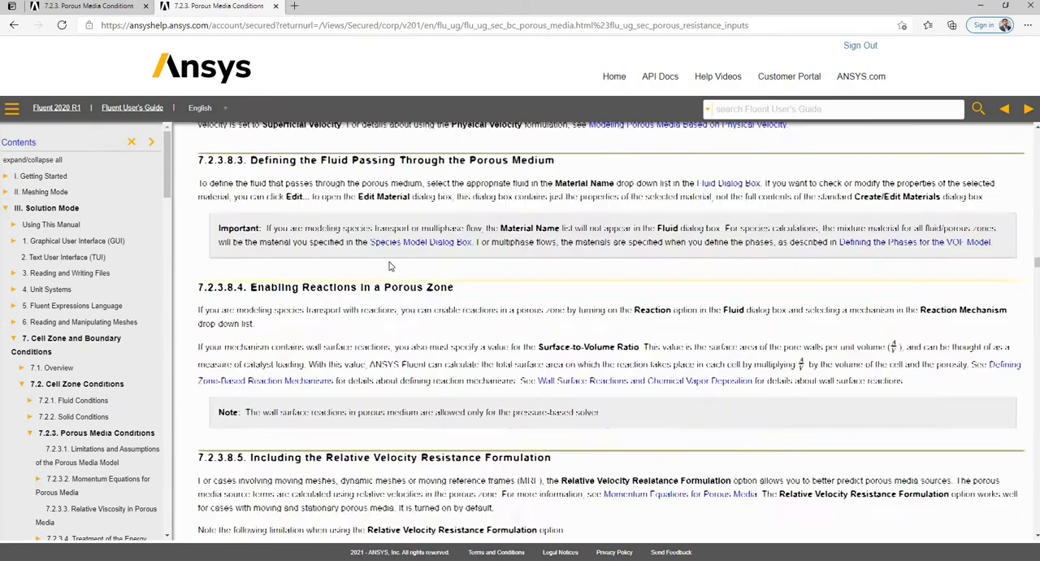
scroll(390, 261, up, 5)
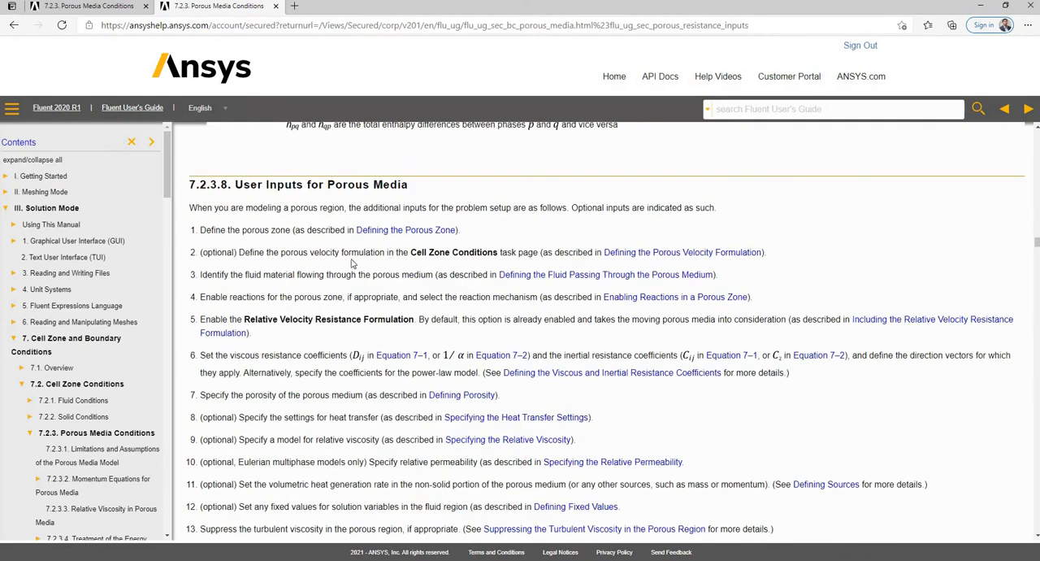
scroll(419, 209, down, 8)
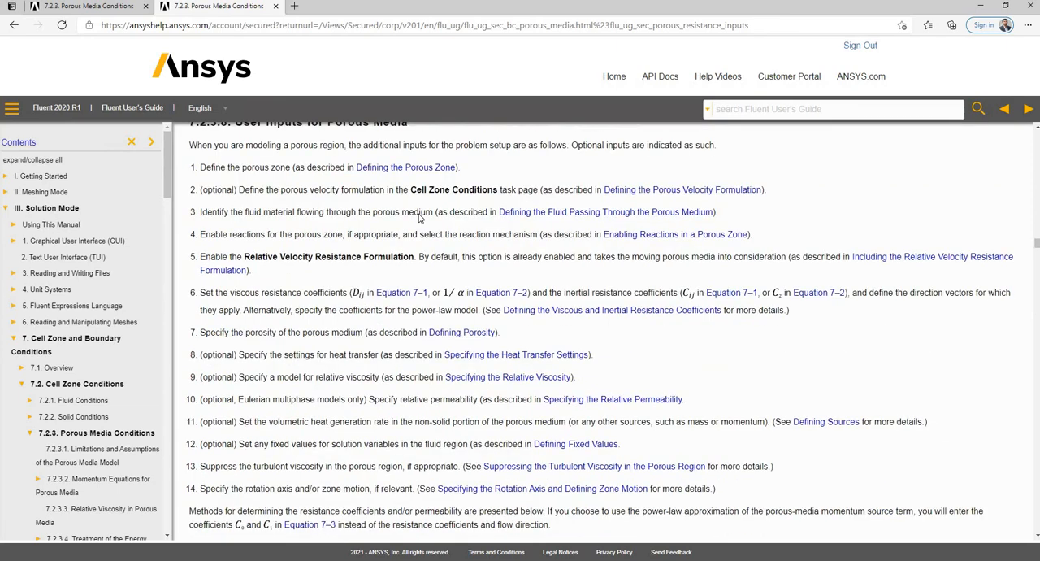
scroll(278, 257, down, 15)
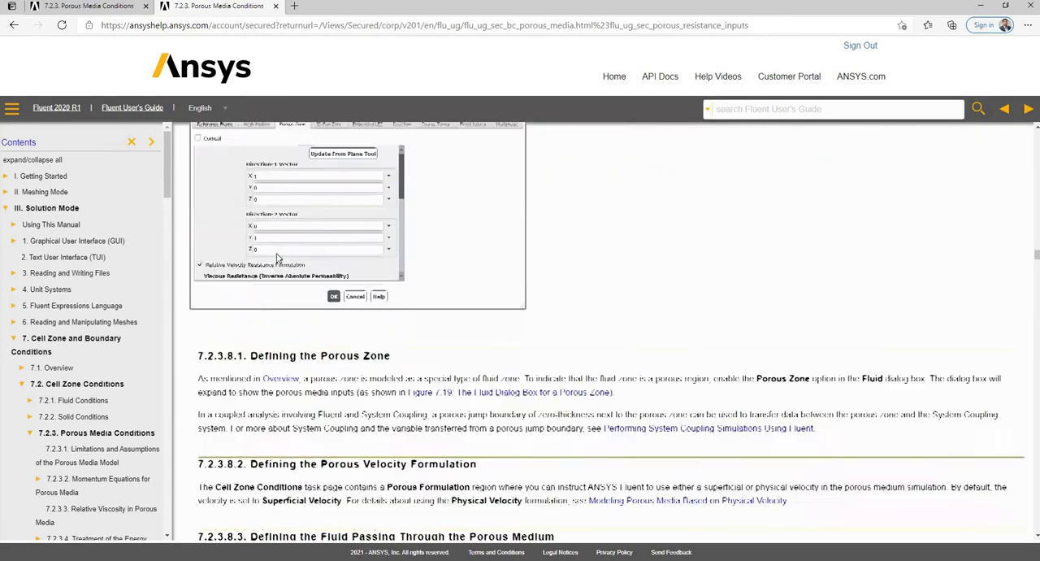
scroll(278, 256, down, 10)
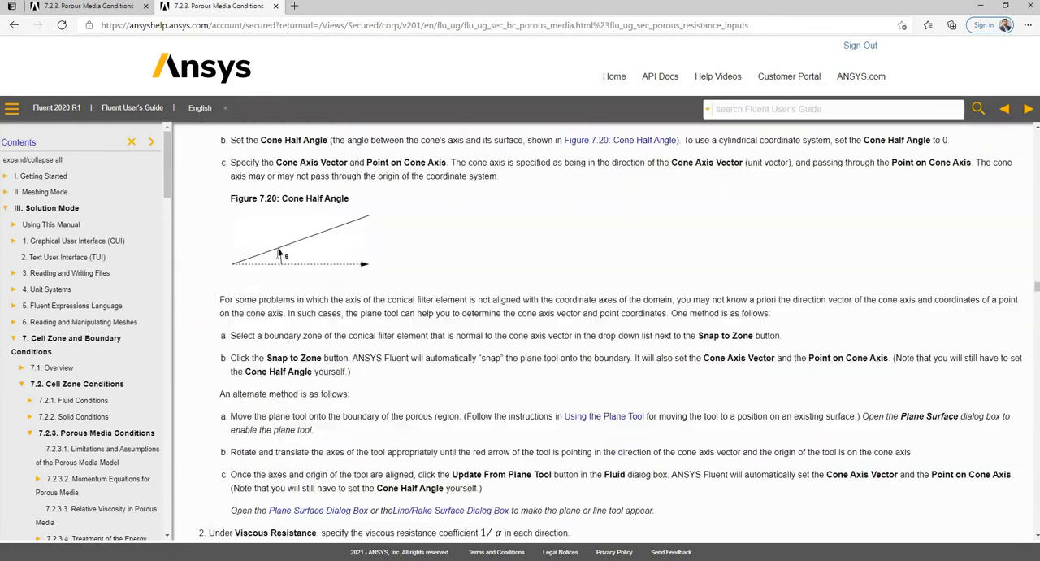
scroll(278, 257, down, 15)
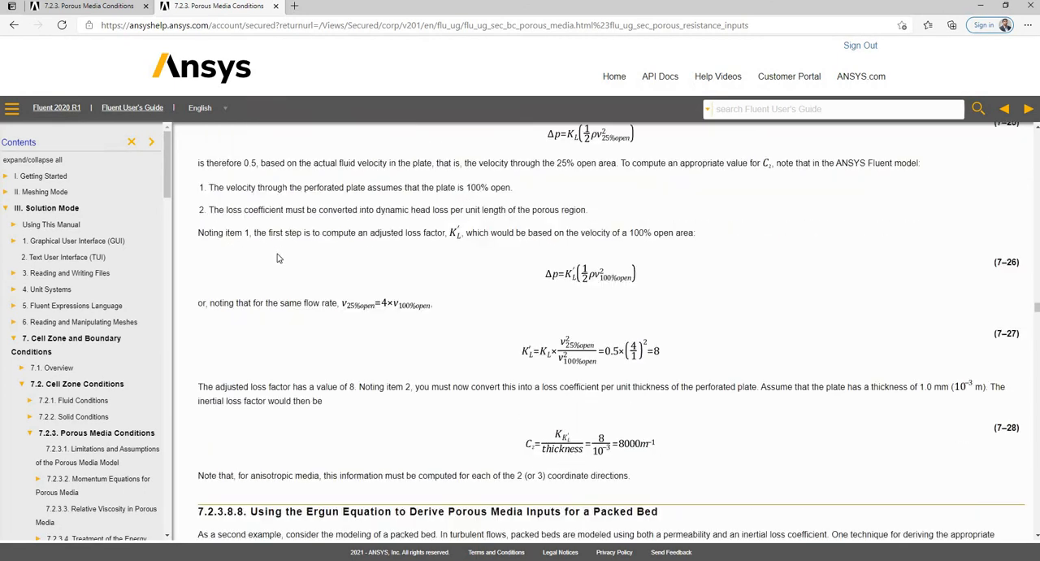
Read the help sections on deriving porous media inputs from a known pressure loss and from the Ergun equation for a packed bed.
scroll(278, 254, up, 3)
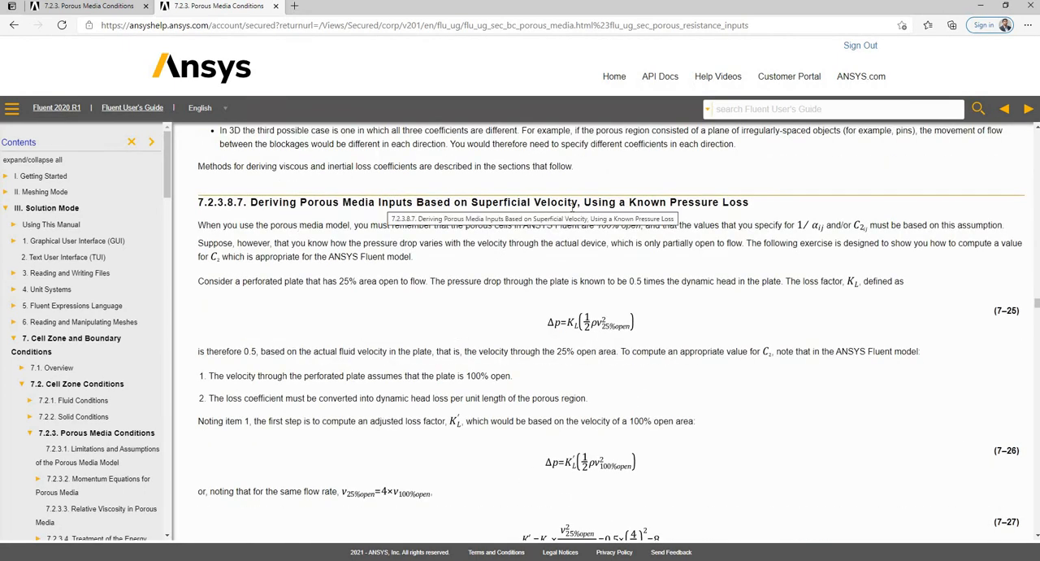
scroll(709, 209, down, 5)
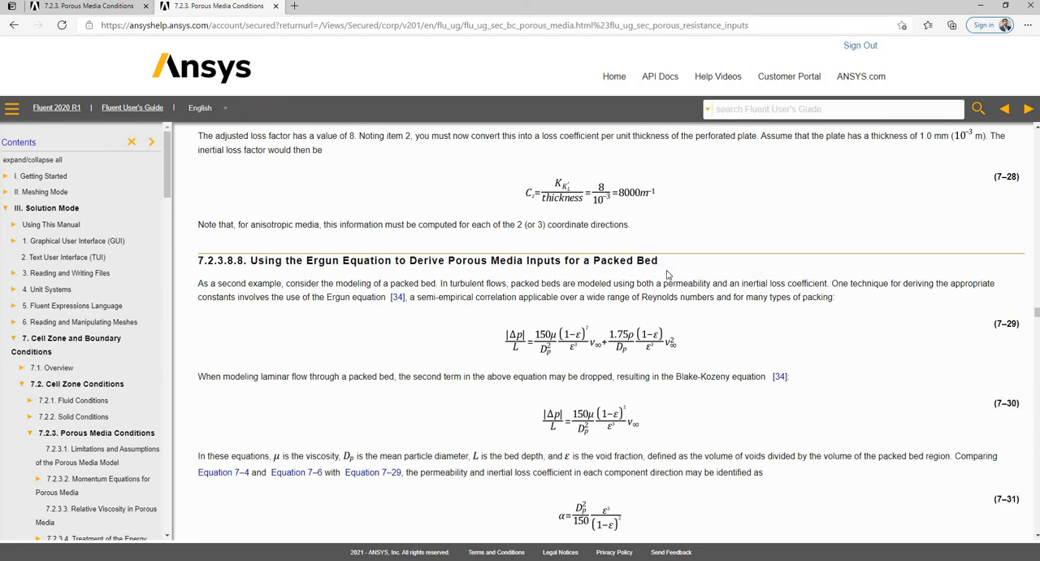
scroll(622, 273, down, 1)
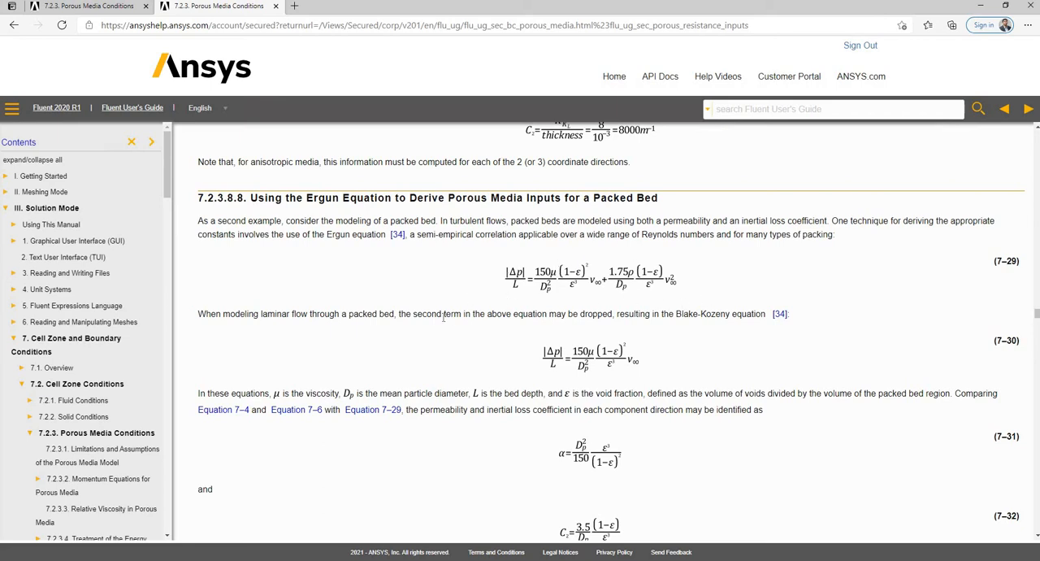
scroll(403, 348, down, 1)
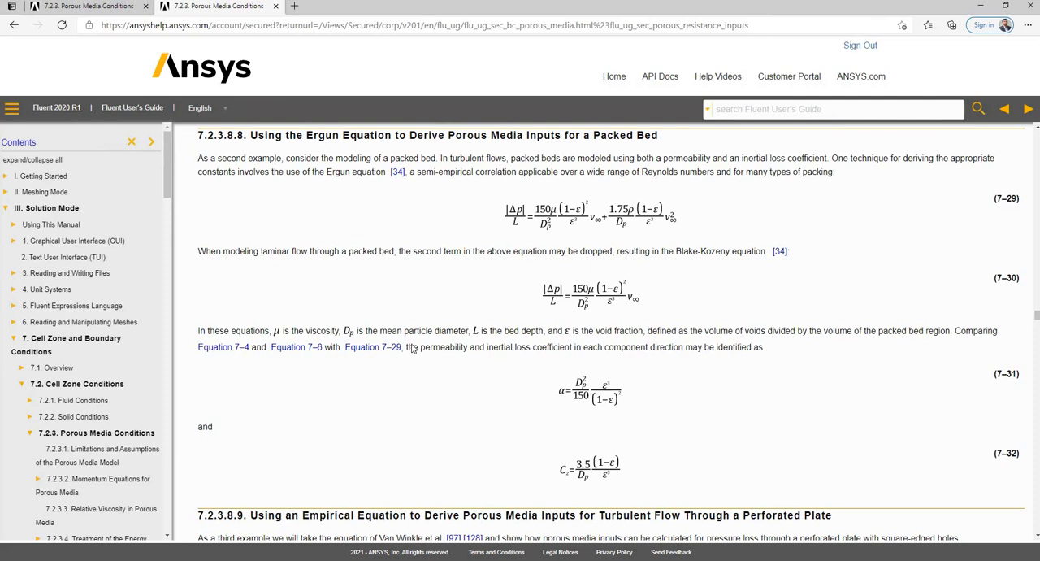
Compare the help page's packed-bed permeability and inertial loss equations with the viscous and inertial resistance inputs of the filter-body zone.
scroll(605, 331, down, 1)
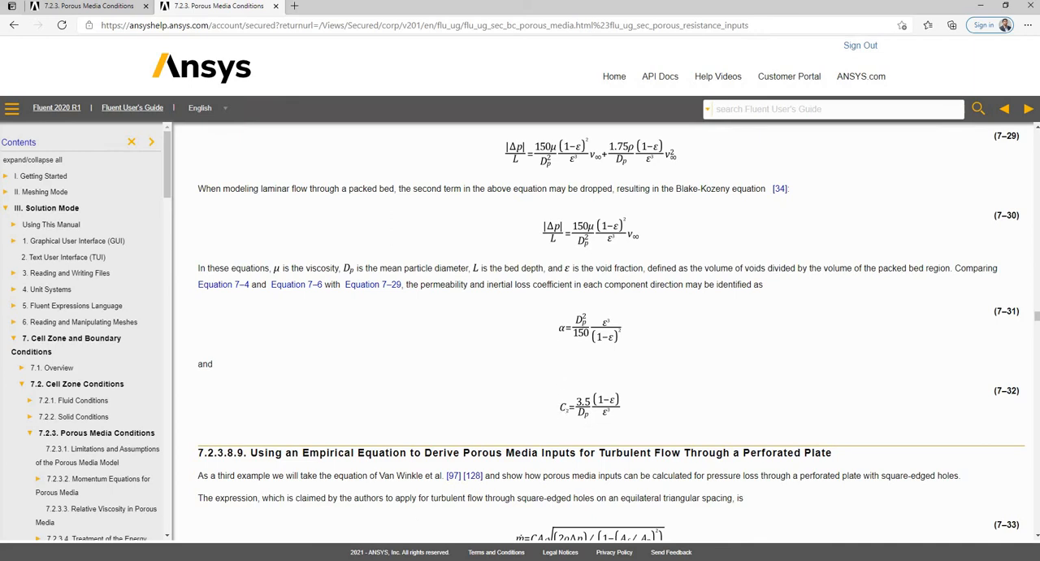
key(alt+Tab)
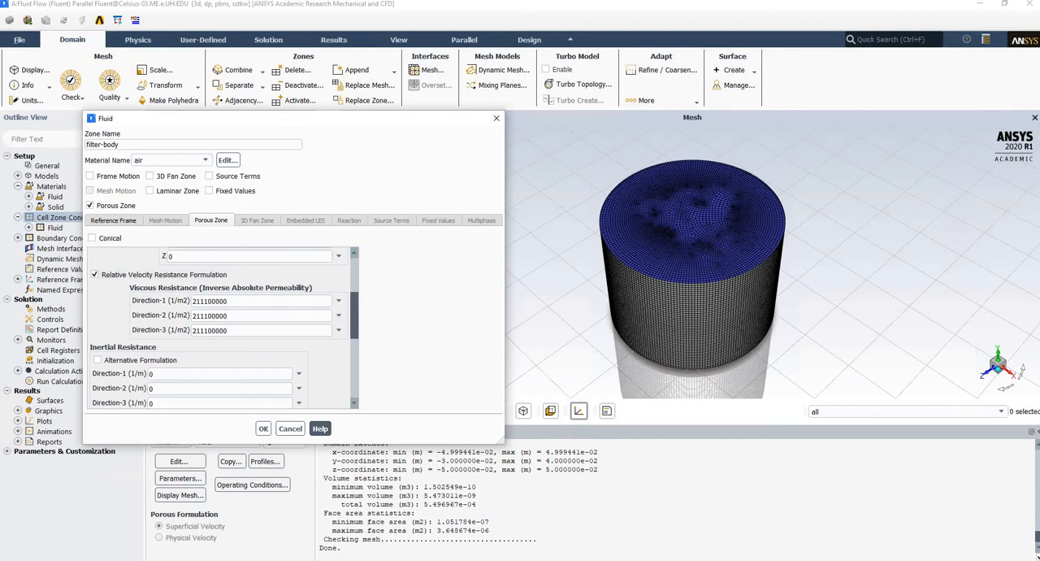
key(alt+Tab)
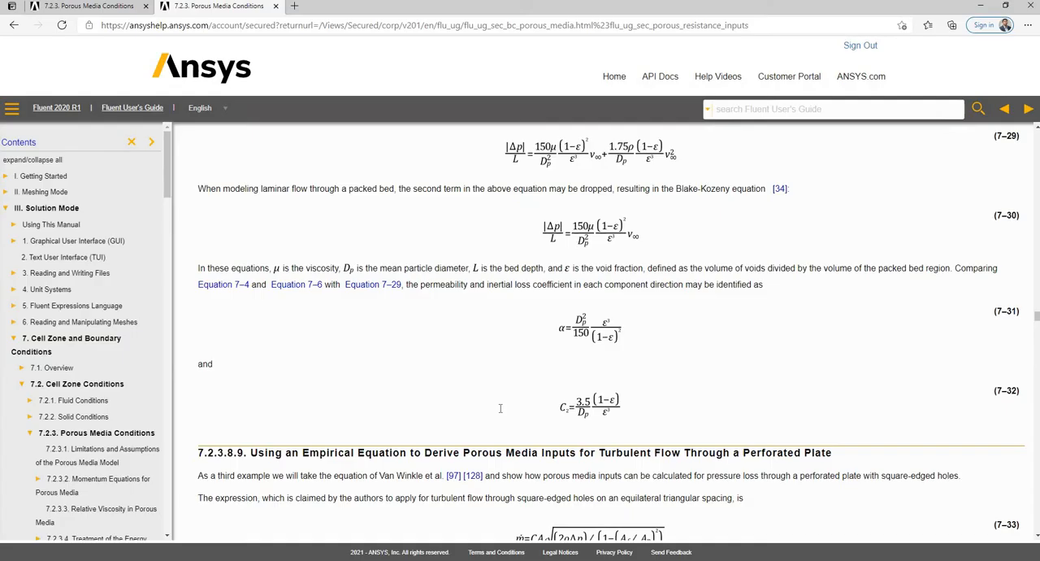
key(alt+Tab)
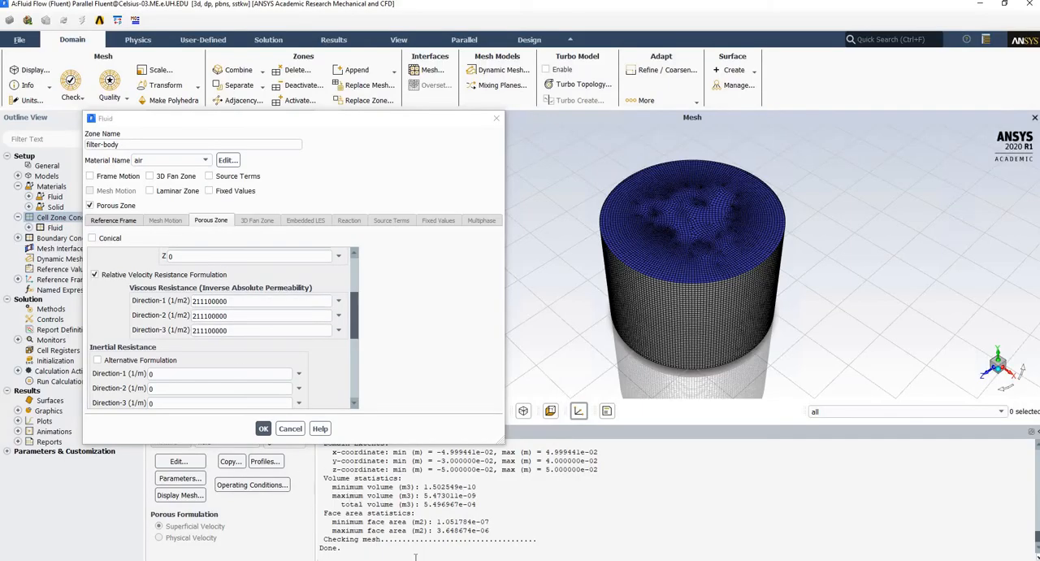
key(alt+Tab)
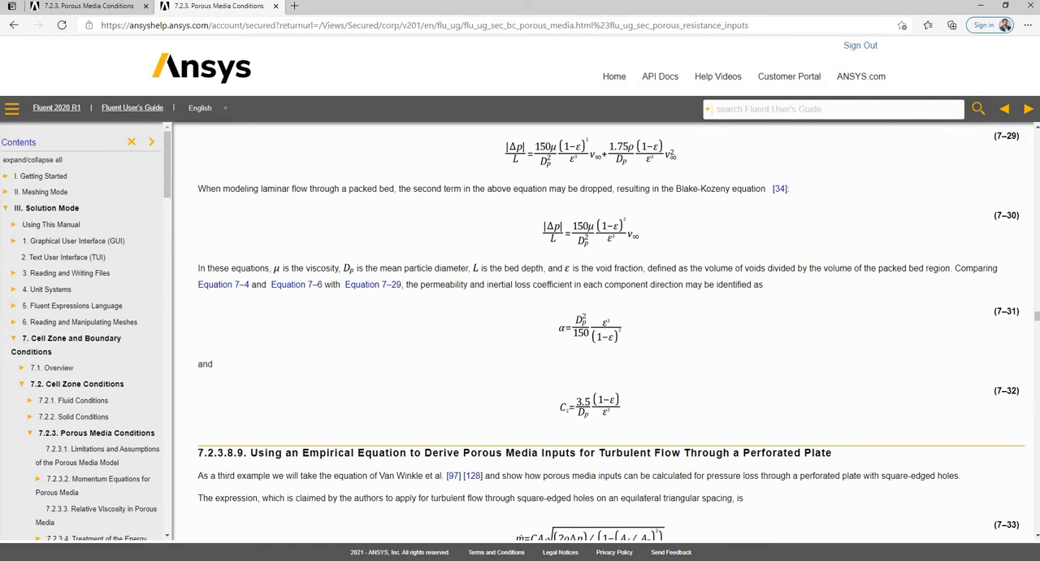
Switch to the Porous packed bed workbook in Excel and examine the porosity, particle diameter and alpha cells at a larger zoom.
click(386, 524)
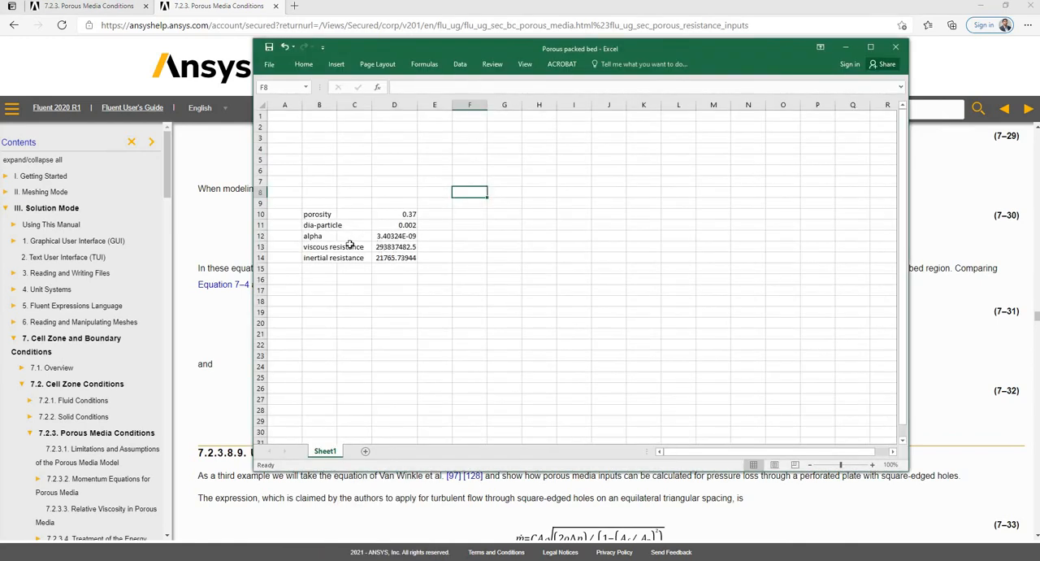
scroll(349, 246, up, 1)
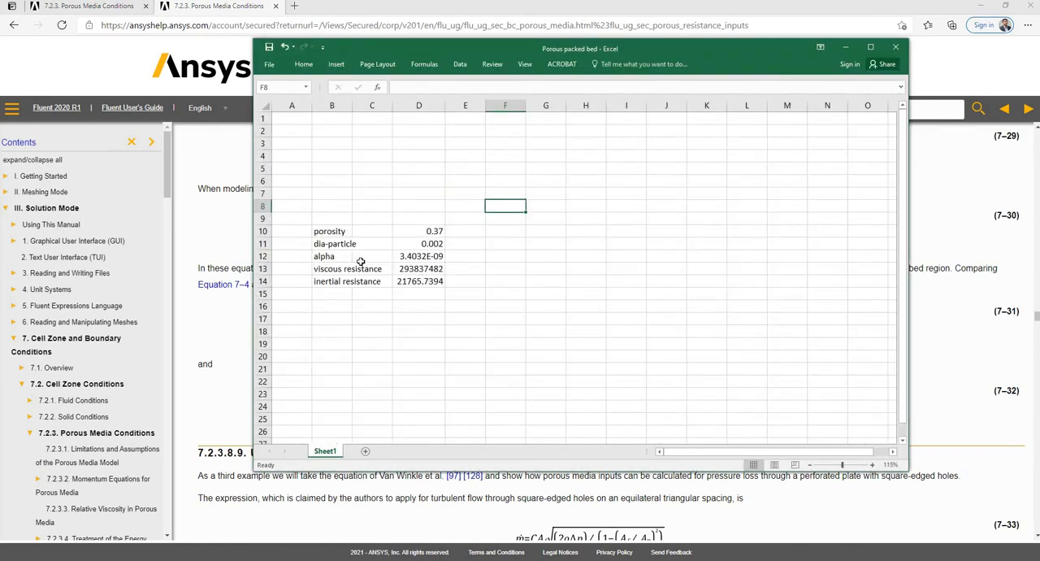
scroll(361, 261, up, 1)
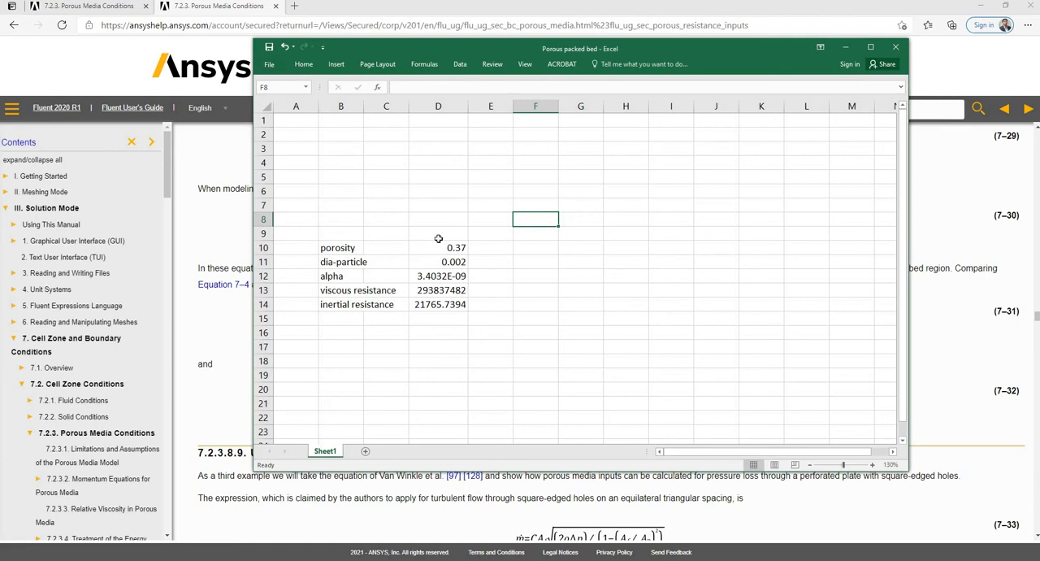
click(437, 249)
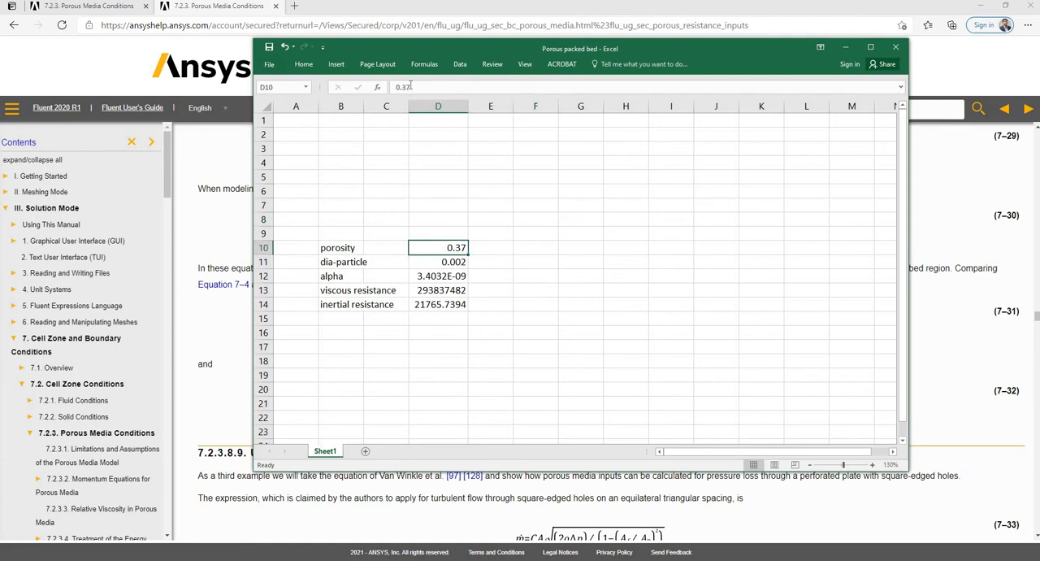
click(435, 262)
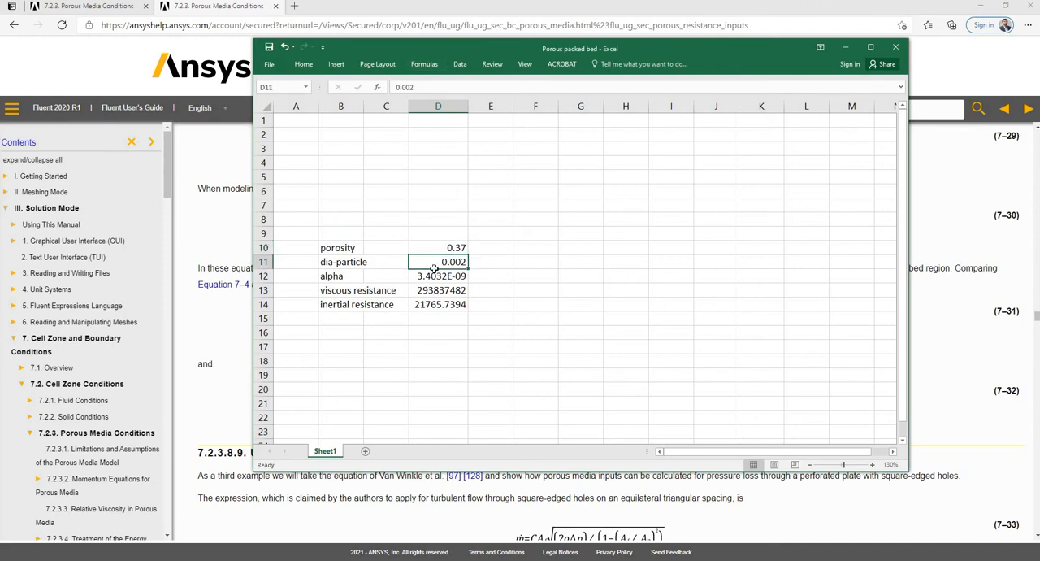
click(430, 277)
Shrink the workbook window and place it so that both the sheet and the help page's alpha and C2 equations are readable.
drag(444, 49, 817, 297)
drag(1039, 298, 1038, 297)
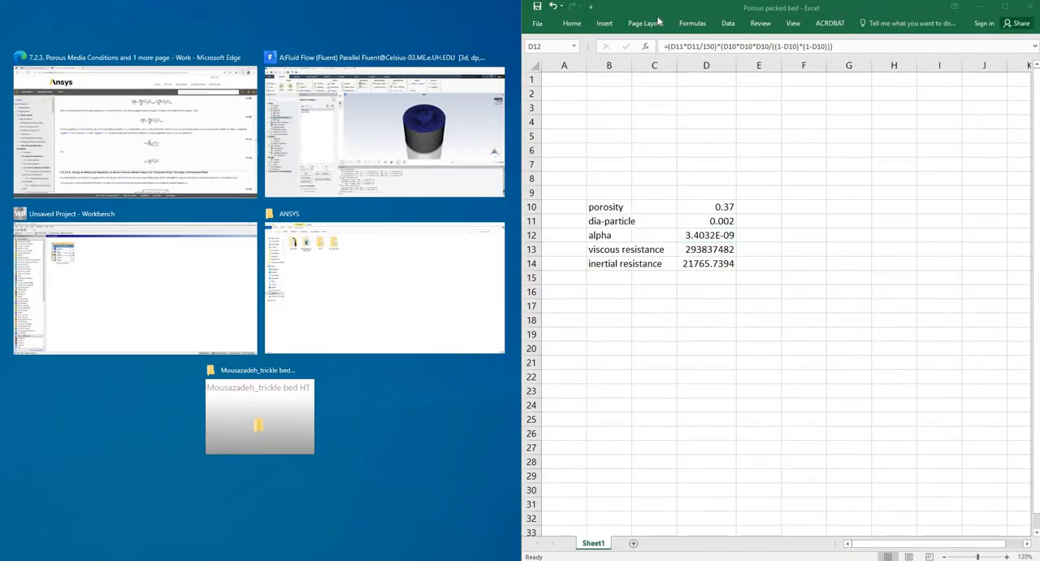
drag(662, 9, 103, 61)
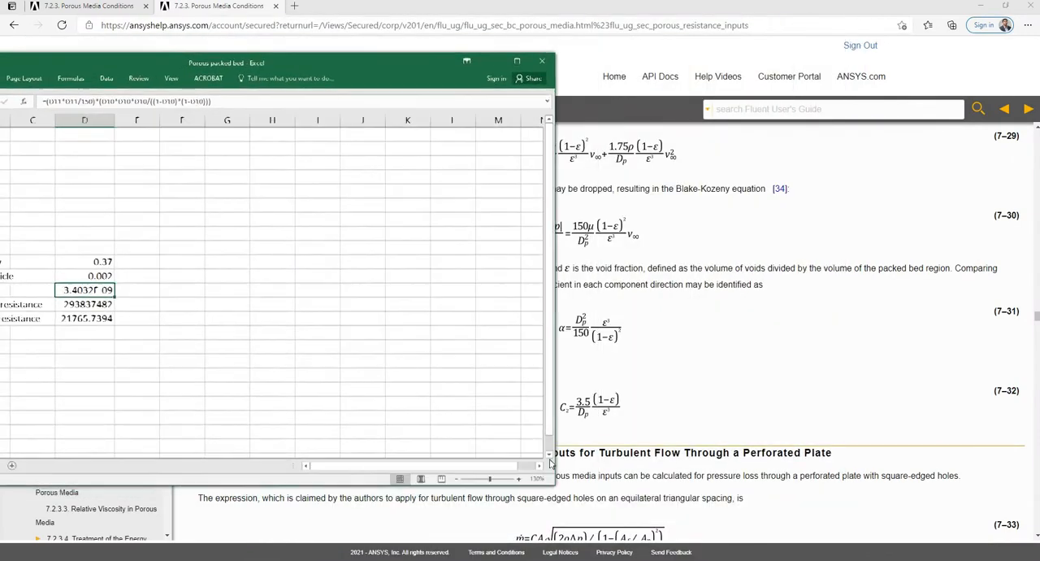
drag(555, 487, 367, 428)
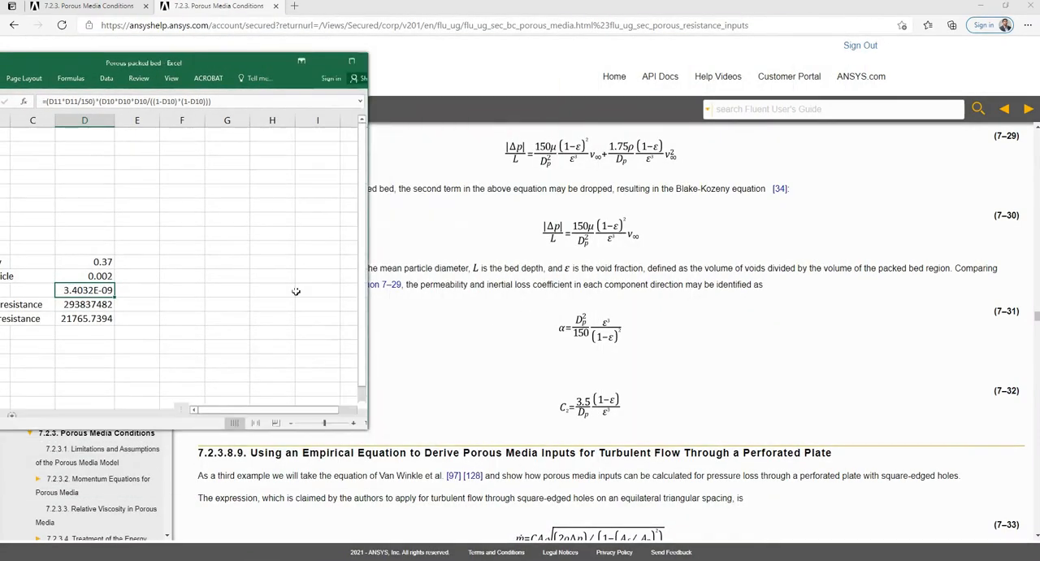
drag(204, 57, 326, 58)
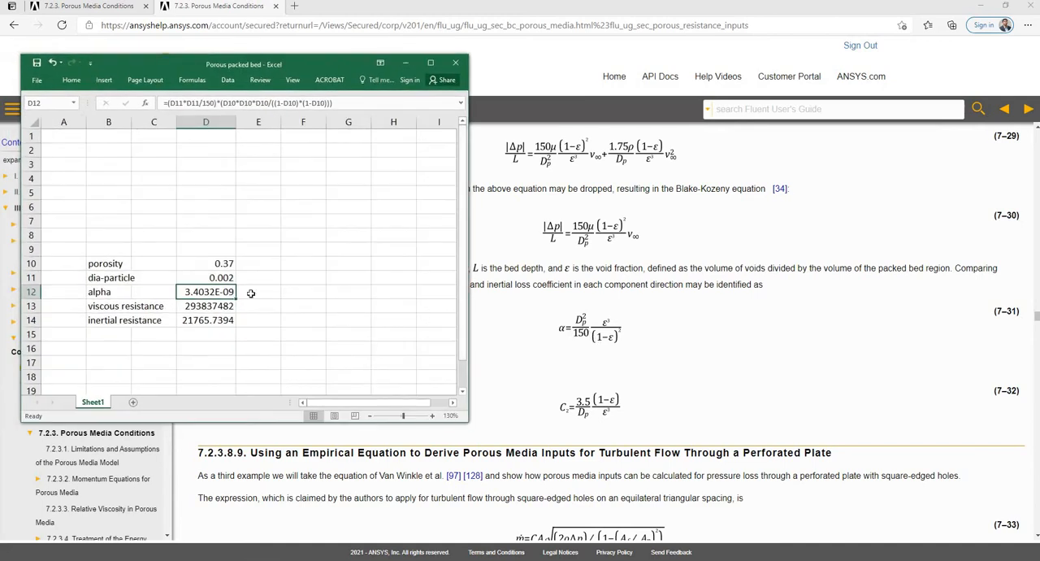
Check the alpha, viscous resistance and inertial resistance formulas in the sheet against the help page's equations, leaving them unedited.
click(355, 103)
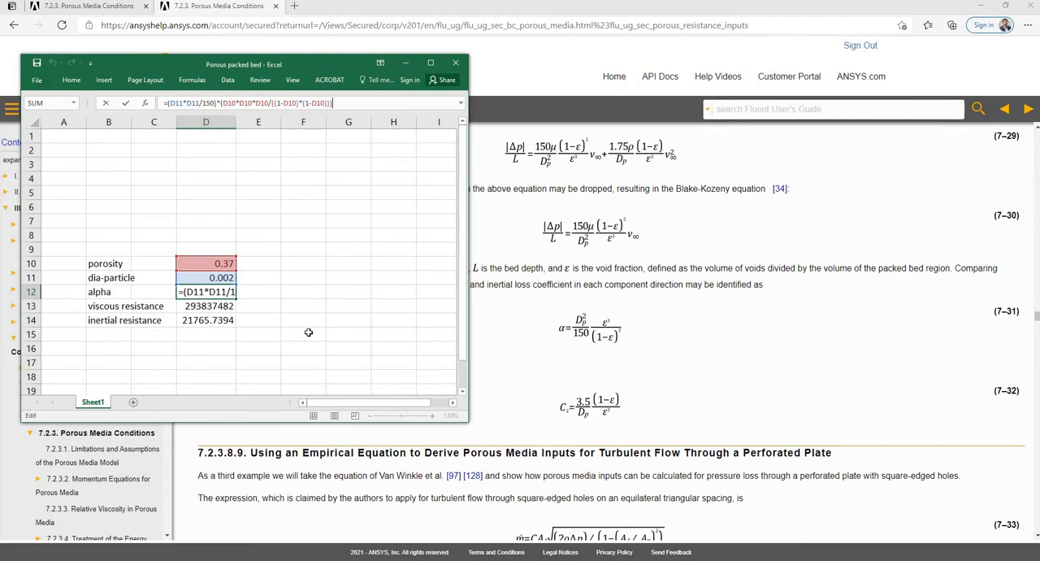
key(ctrl+Return)
click(216, 308)
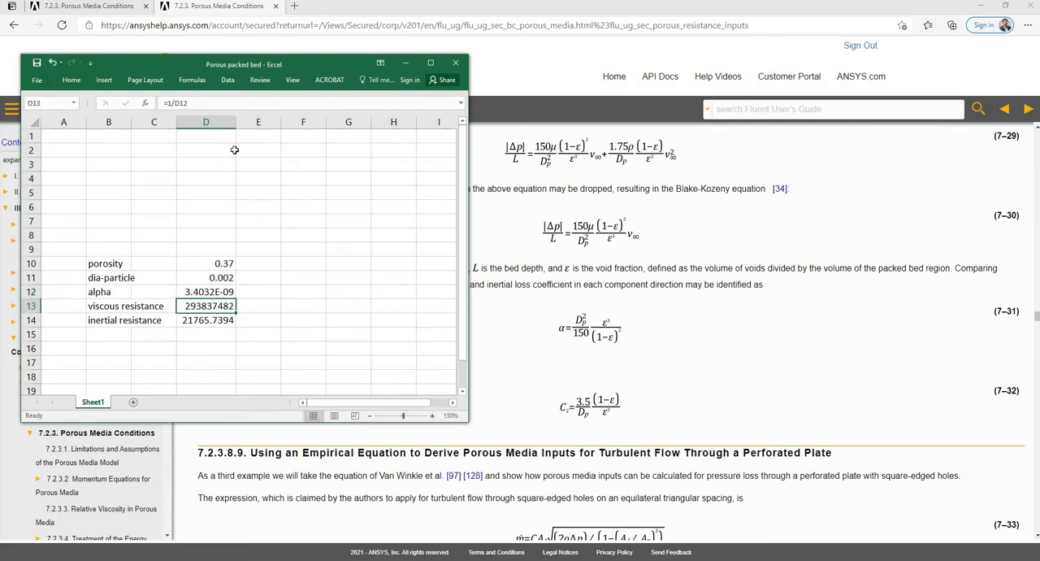
key(F2)
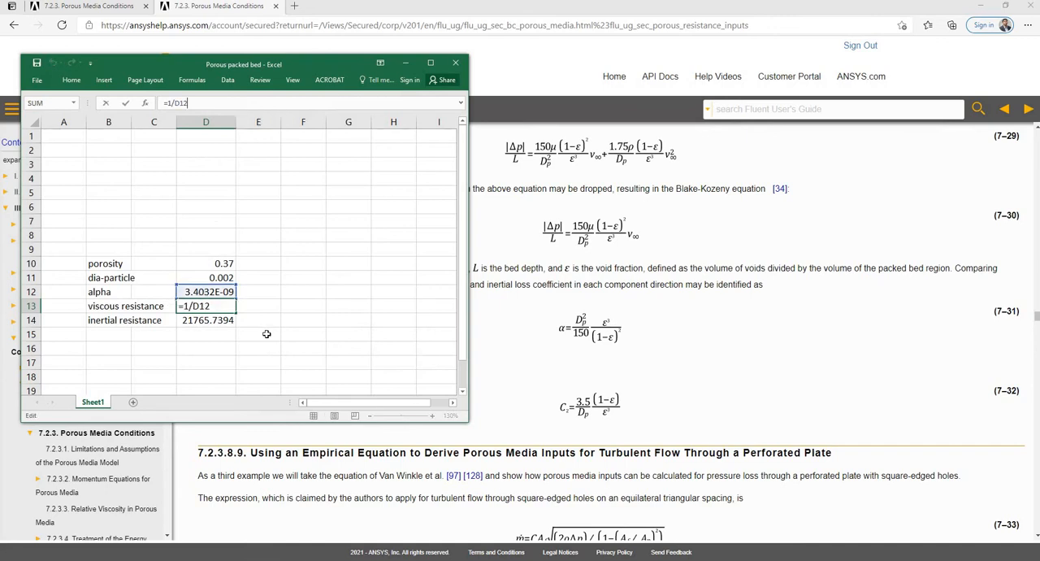
key(Escape)
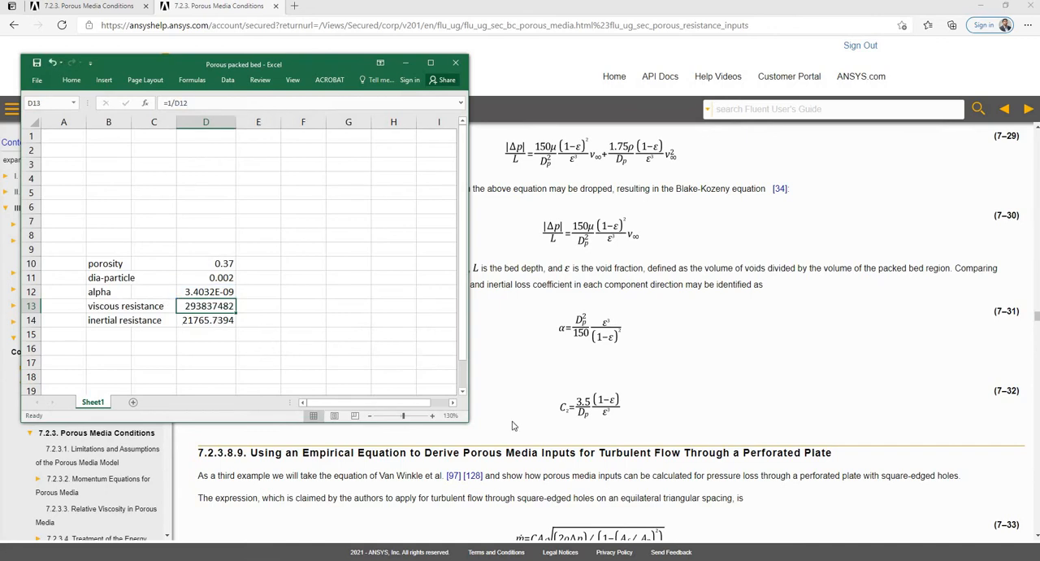
key(Down)
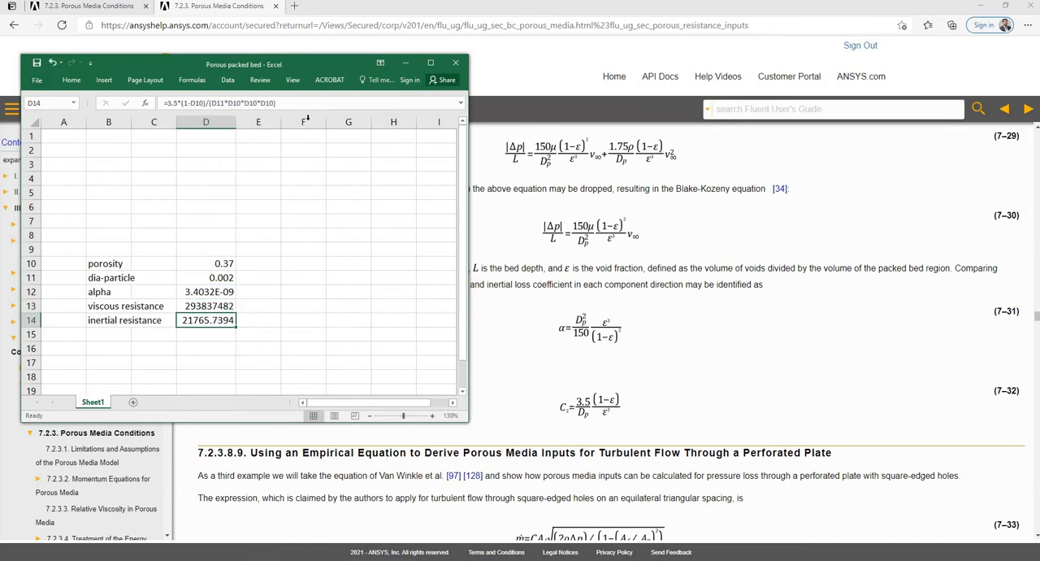
click(311, 103)
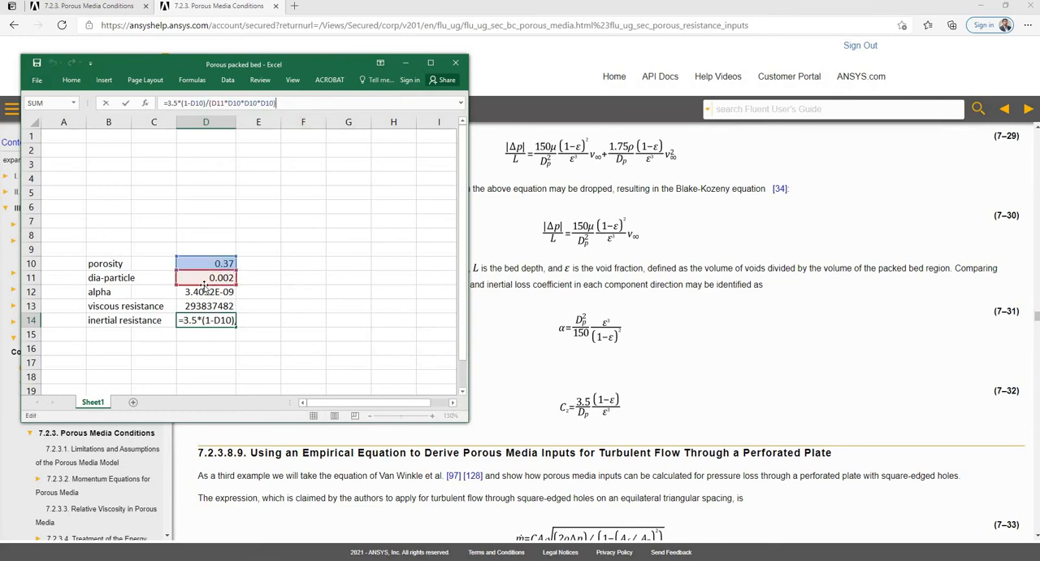
click(306, 335)
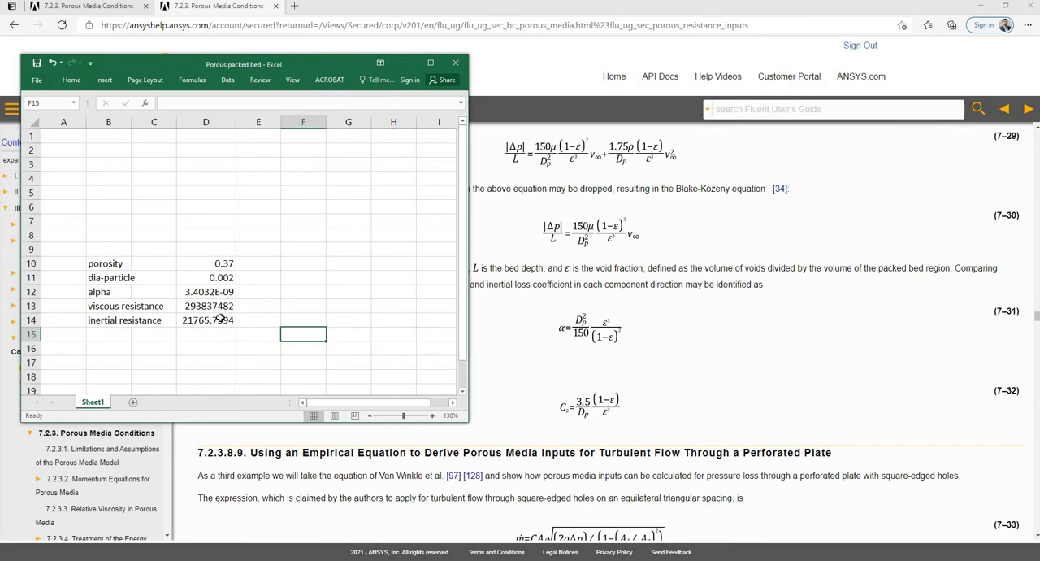
Copy the viscous resistance from the sheet into all three viscous directions of filter-body in Fluent, giving 293837482.5 1/m2 each.
click(218, 309)
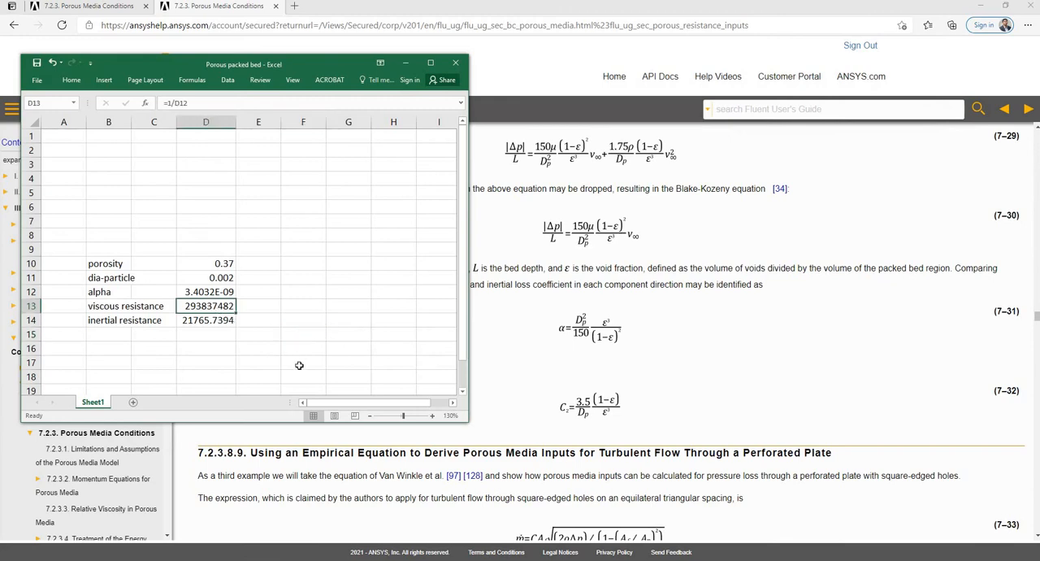
key(ctrl+c)
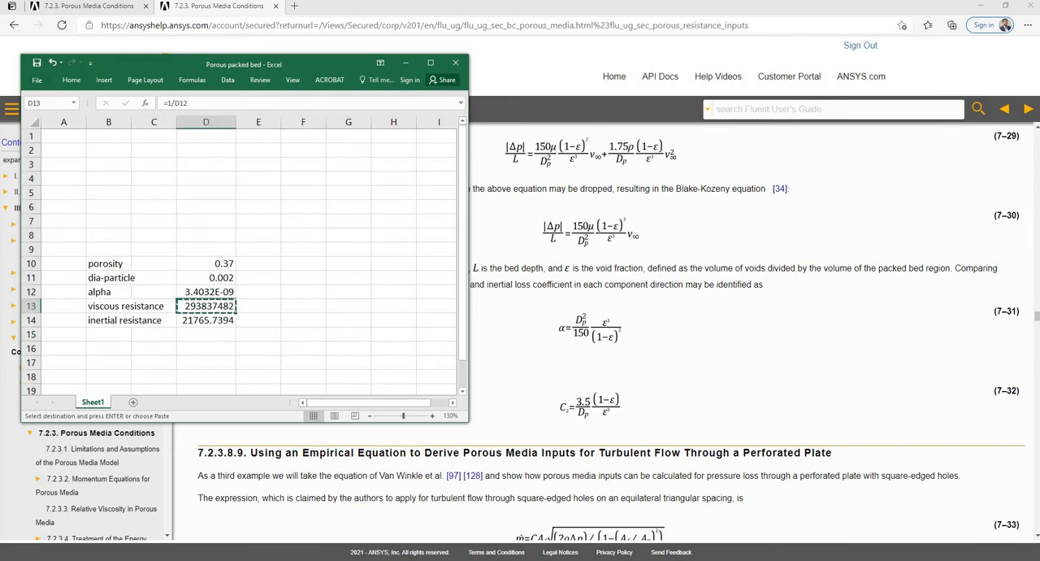
key(alt+Tab)
click(235, 302)
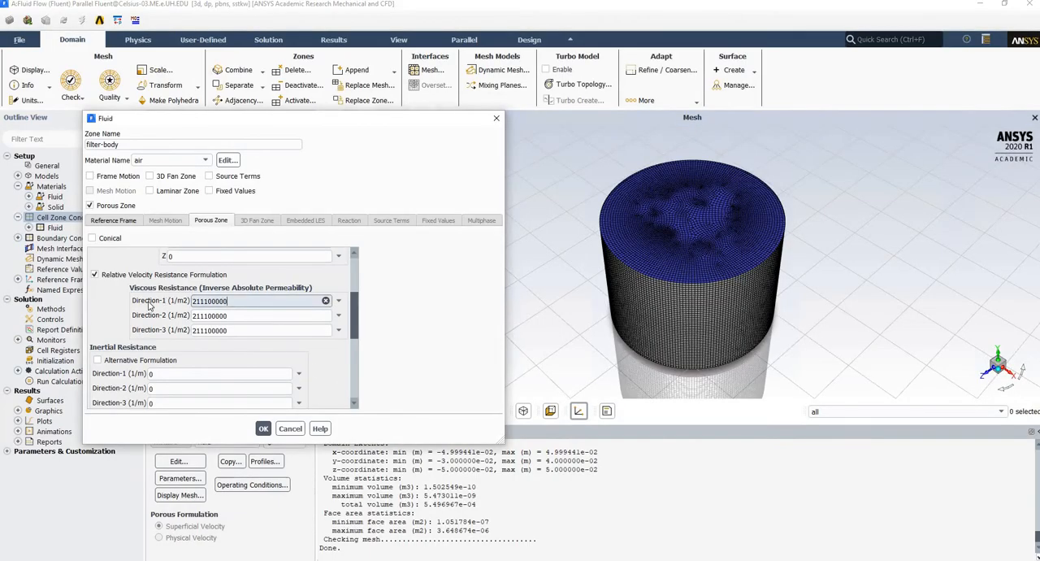
key(ctrl+a)
key(ctrl+v)
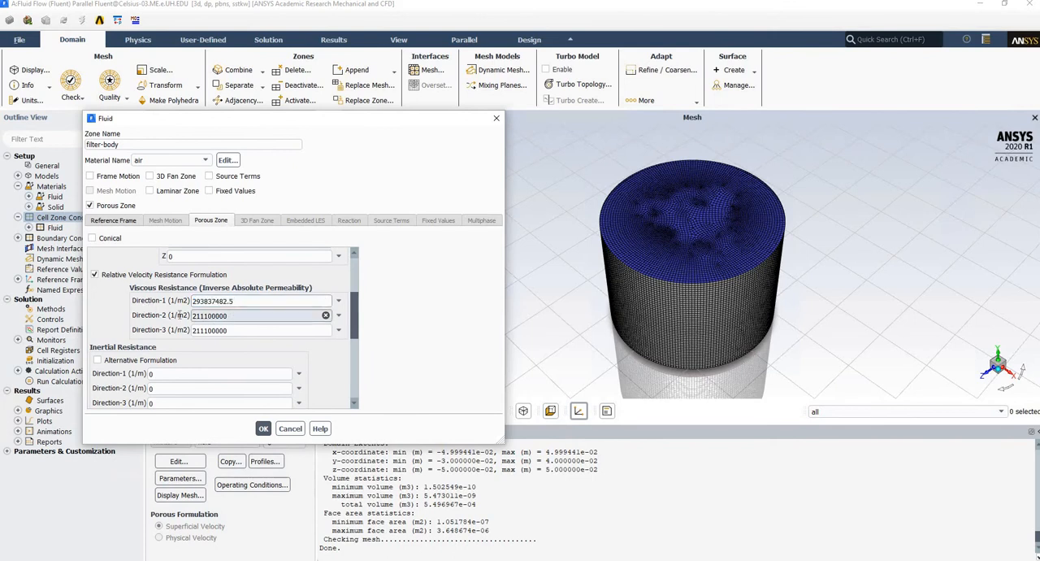
key(ctrl+a)
key(ctrl+v)
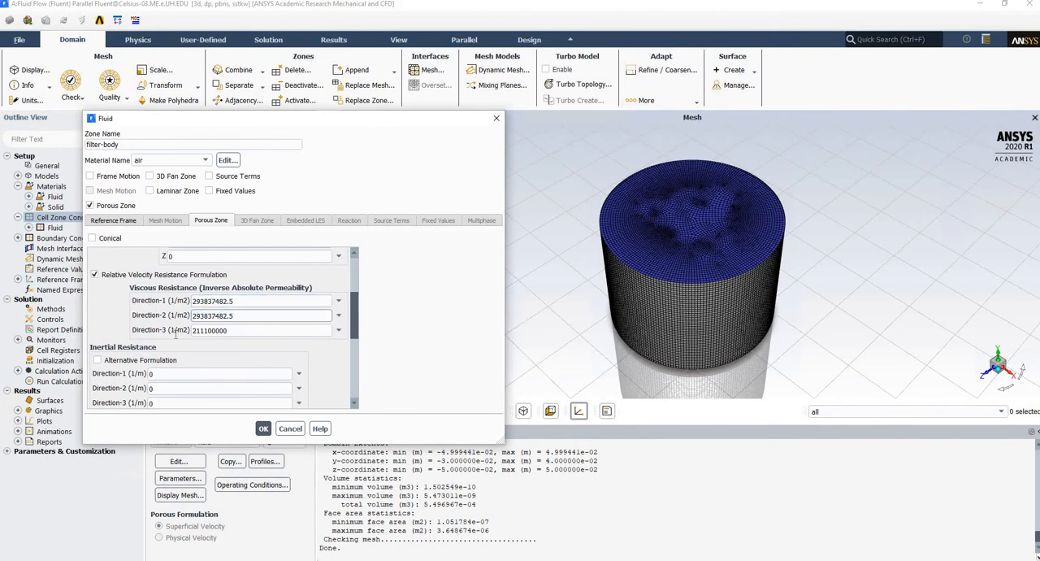
click(244, 331)
key(ctrl+a)
key(ctrl+v)
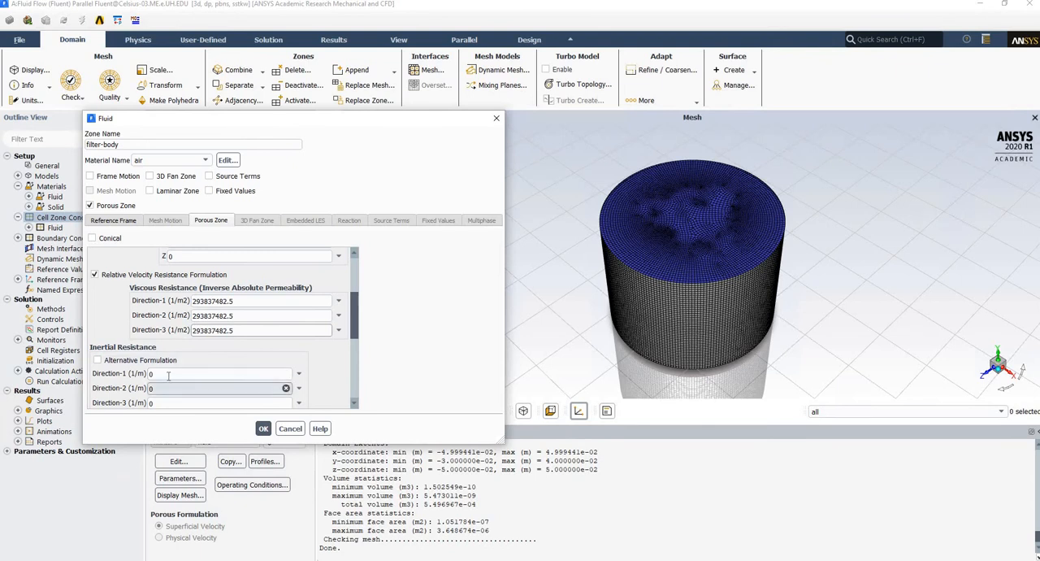
Copy the inertial resistance from the sheet into all three inertial directions of the filter-body porous zone, giving 21765.73944 1/m each.
click(169, 373)
click(351, 559)
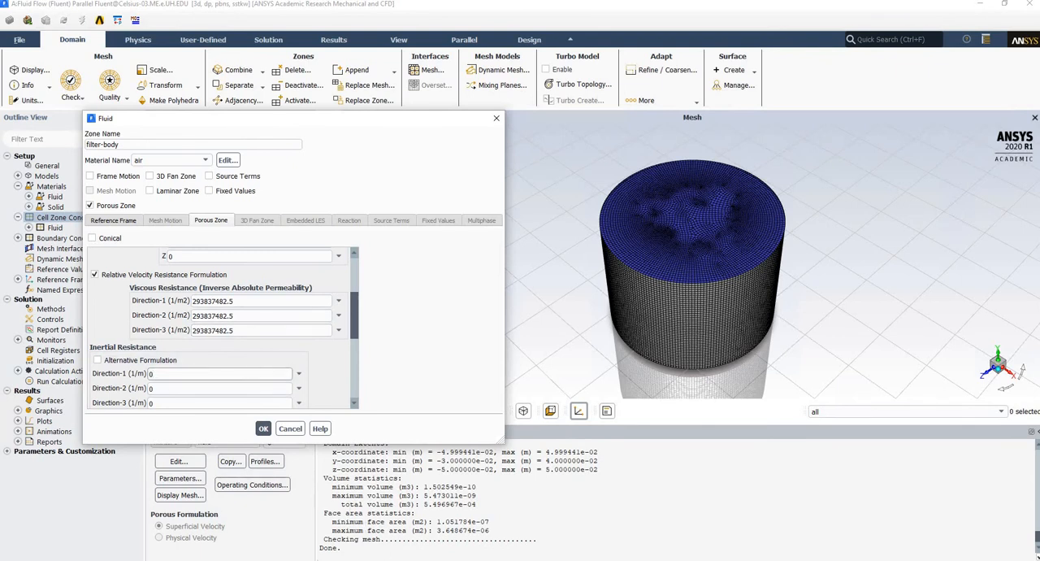
click(213, 320)
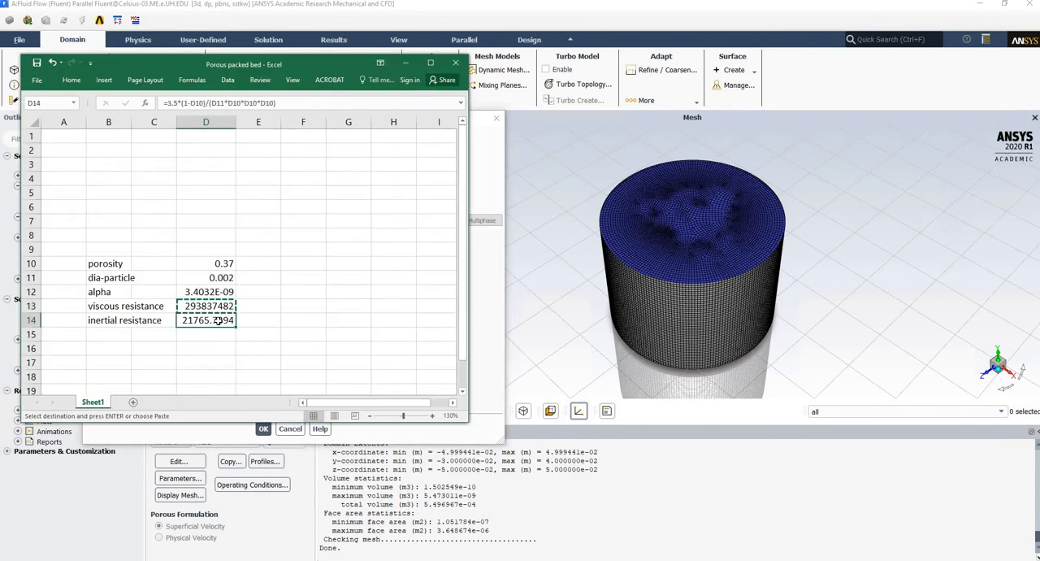
key(ctrl+c)
click(404, 63)
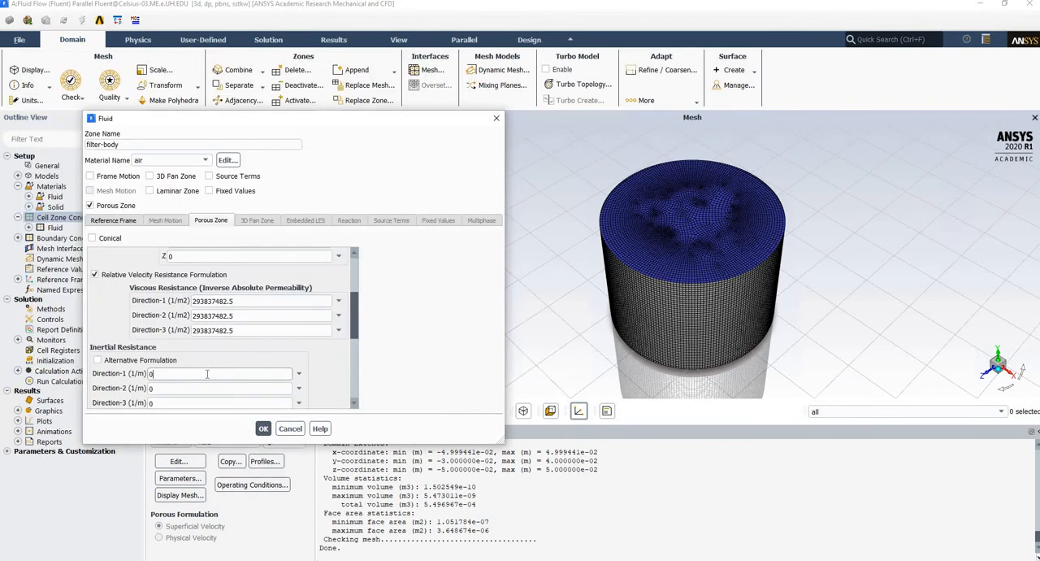
click(174, 375)
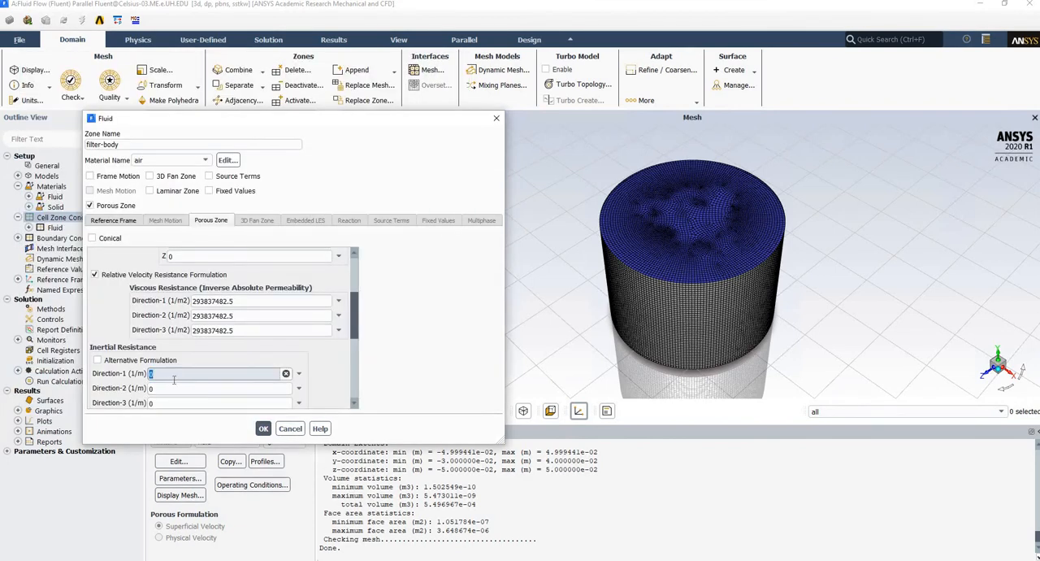
key(ctrl+v)
click(173, 387)
key(ctrl+v)
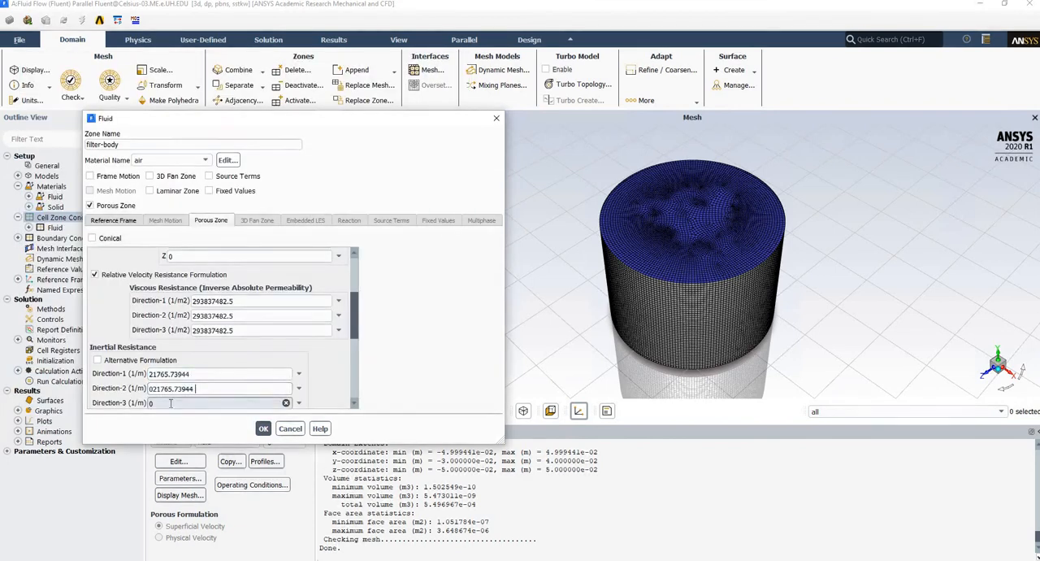
double_click(171, 403)
key(ctrl+v)
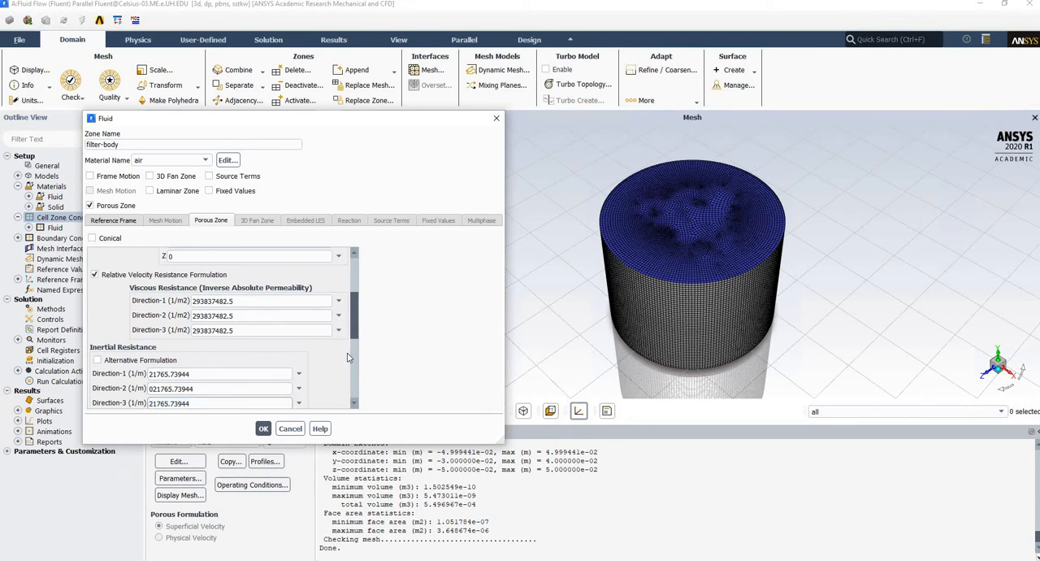
Review the remaining filter-body porous zone settings and the help page's sections on perforated plates, fibrous mats and experimental pressure-velocity data.
scroll(347, 357, down, 5)
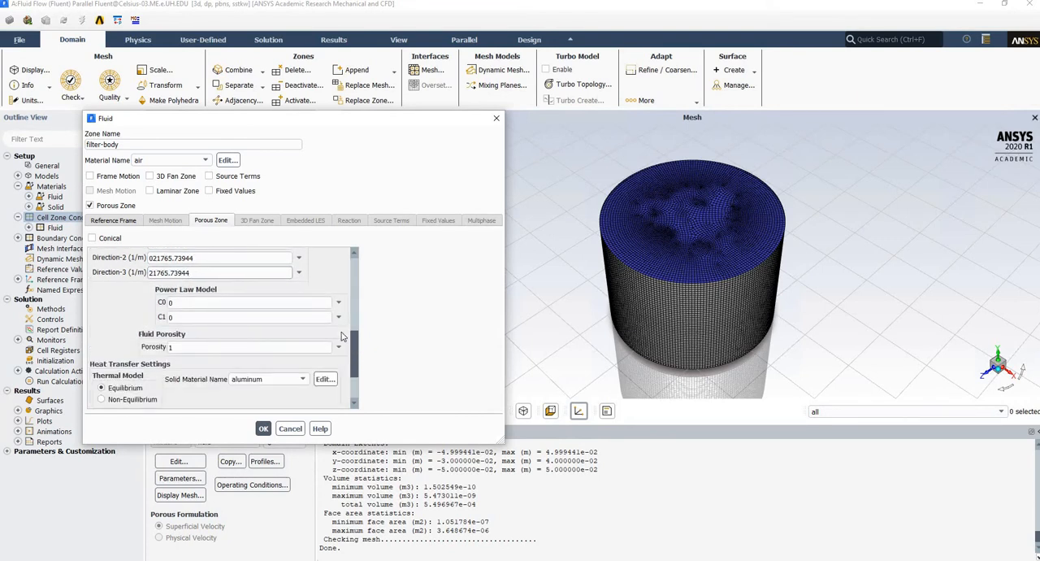
scroll(342, 335, down, 1)
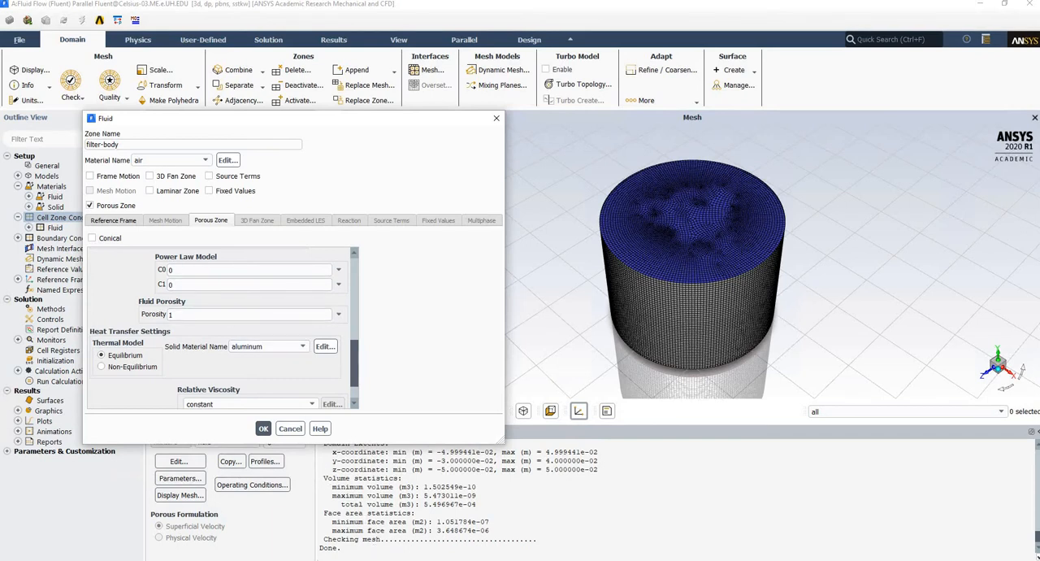
click(281, 559)
scroll(483, 350, down, 5)
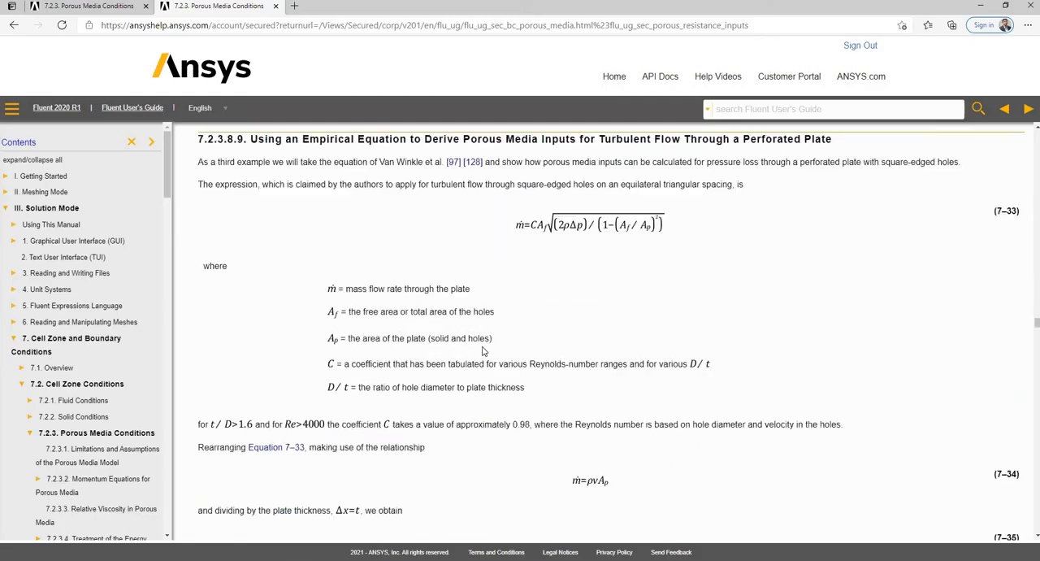
scroll(484, 350, down, 10)
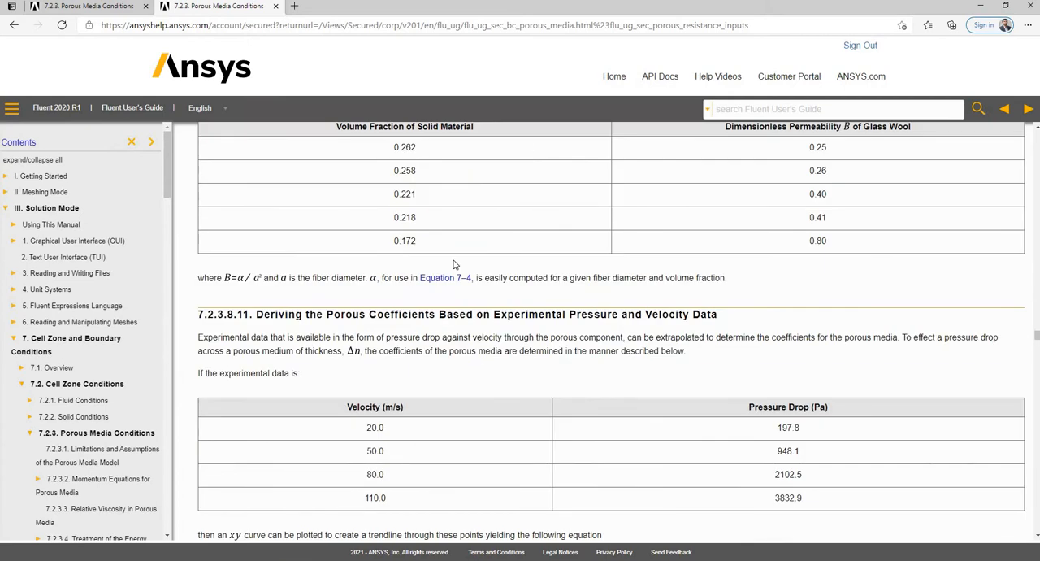
scroll(611, 217, up, 2)
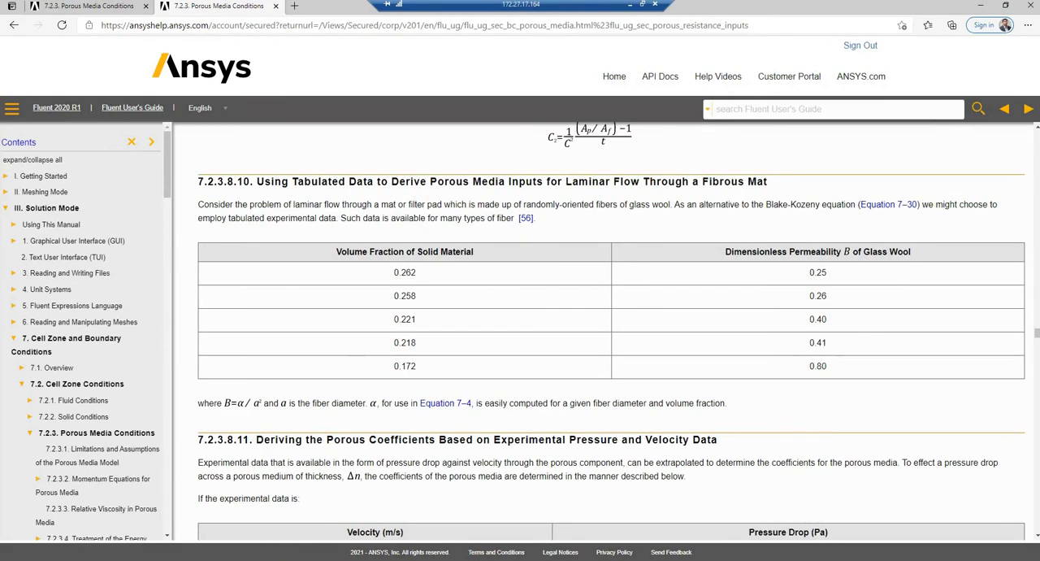
click(980, 5)
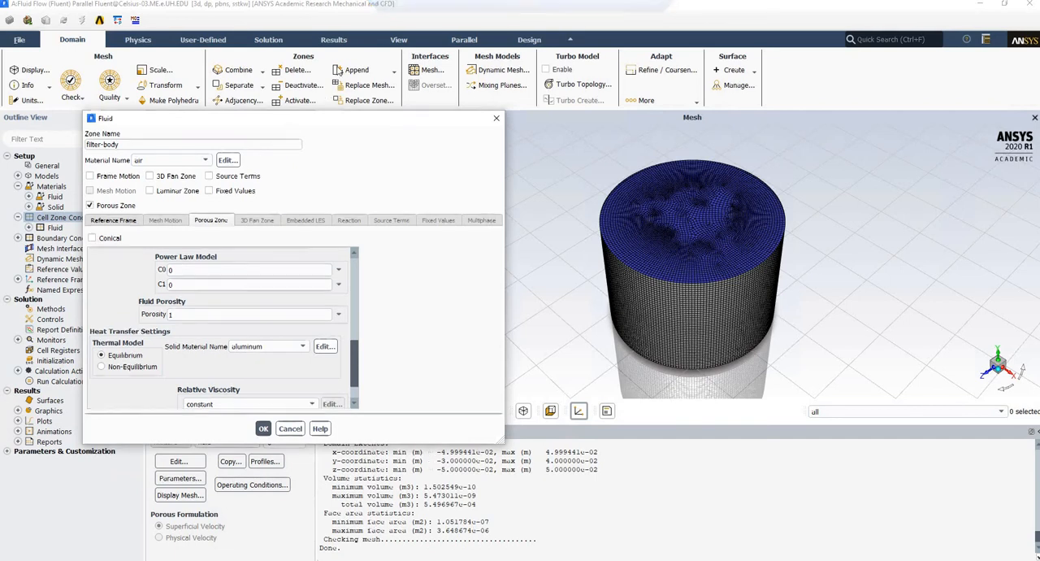
Set the fluid porosity of filter-body to 0.37, keep aluminum as the solid material, and apply the zone settings.
drag(291, 121, 338, 66)
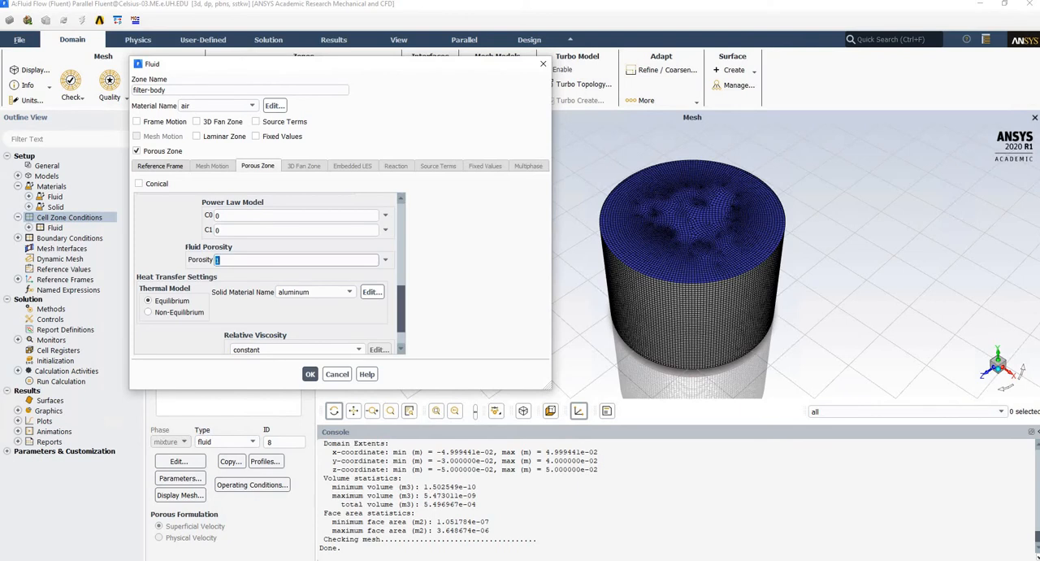
key(BackSpace)
text(.37)
click(307, 293)
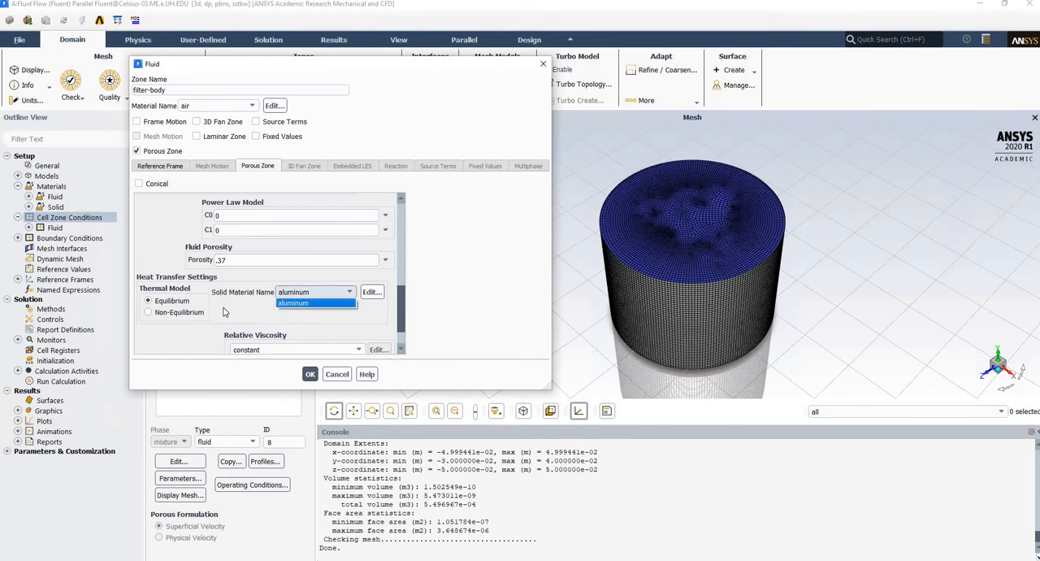
click(337, 298)
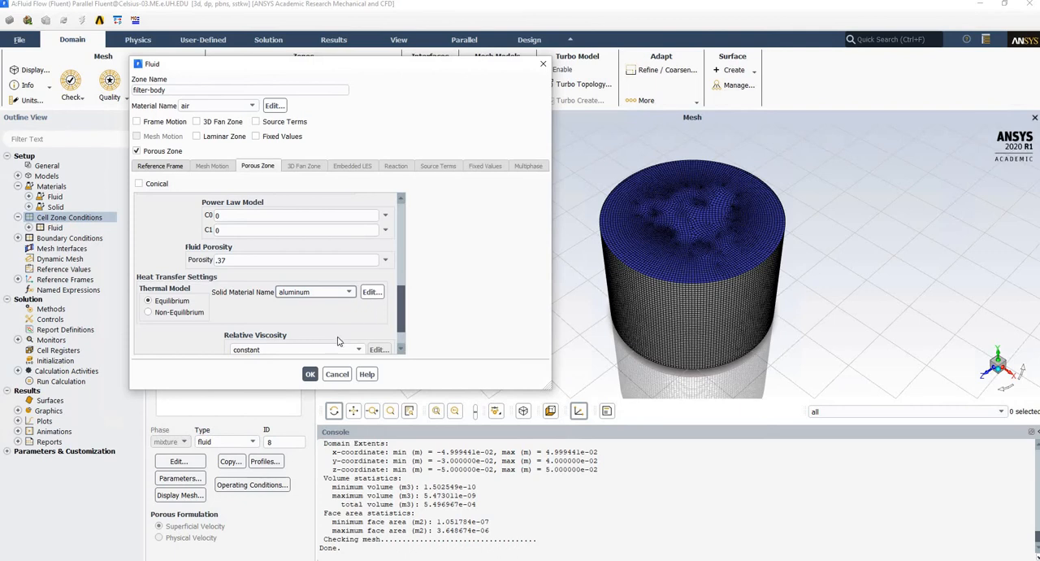
scroll(349, 331, down, 1)
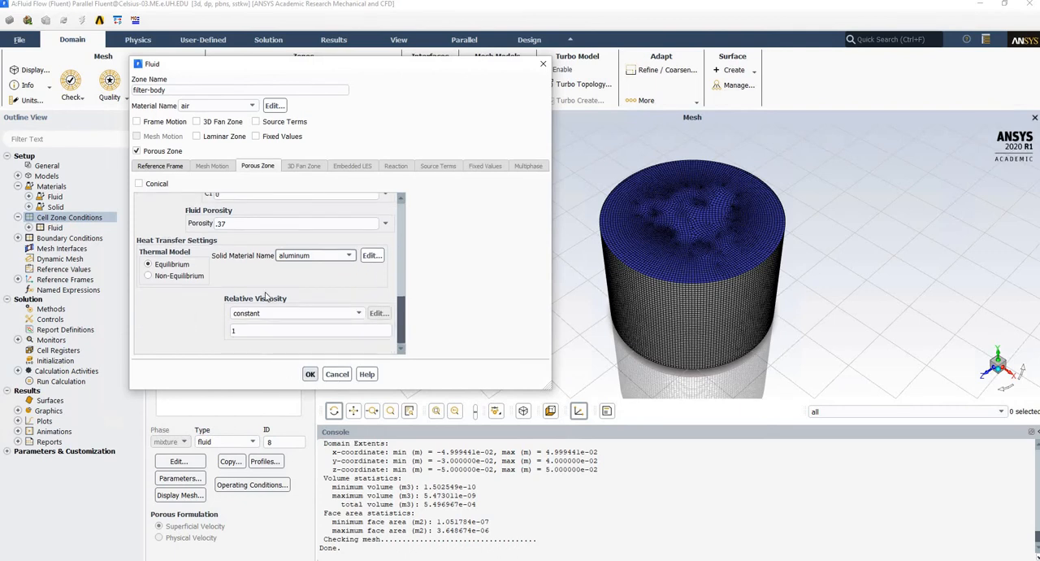
click(311, 373)
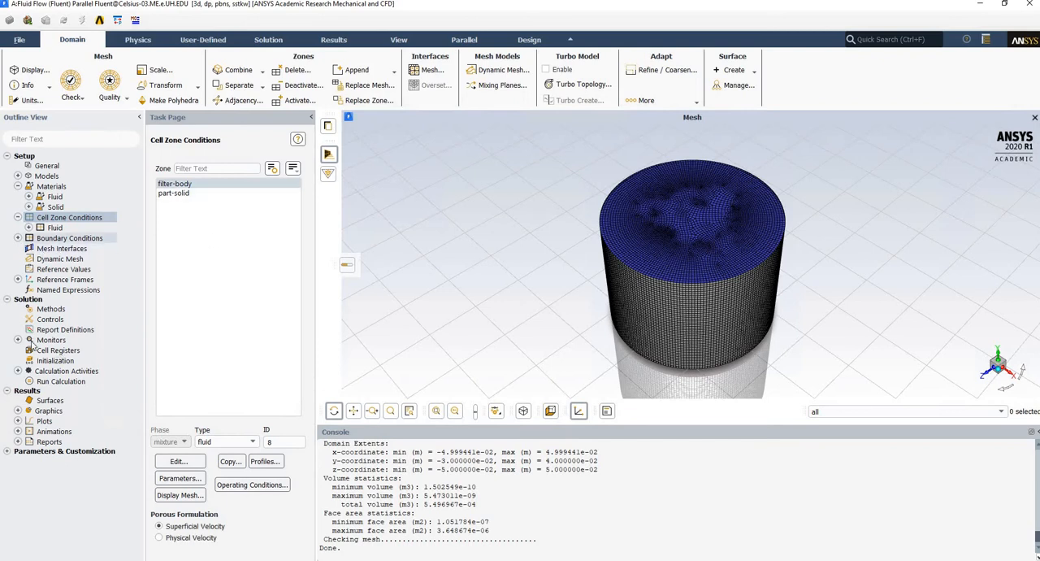
Set the velocity magnitude of the inlet boundary condition to 0.1 m/s, normal to the boundary.
click(45, 238)
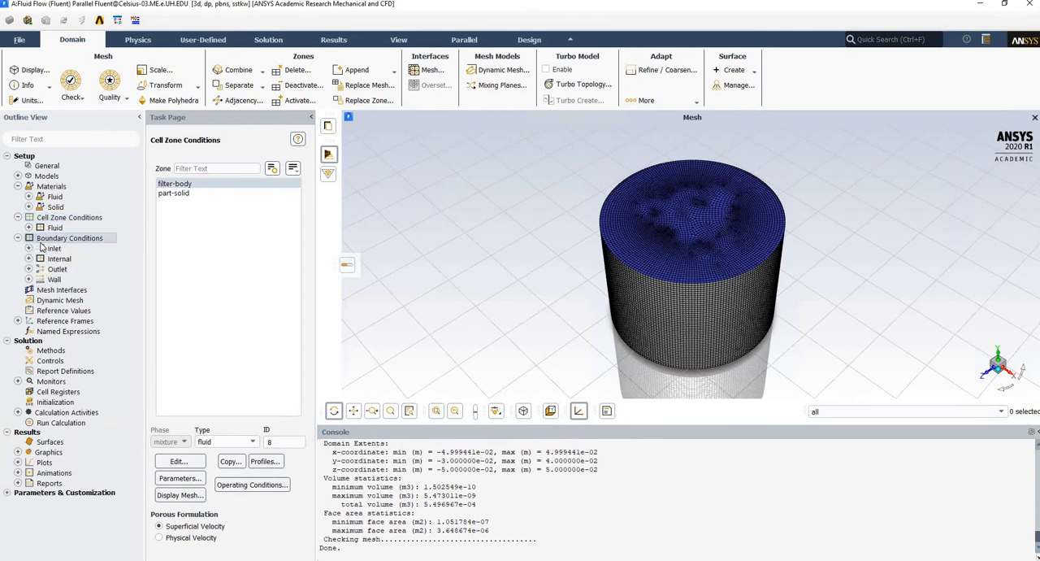
click(170, 184)
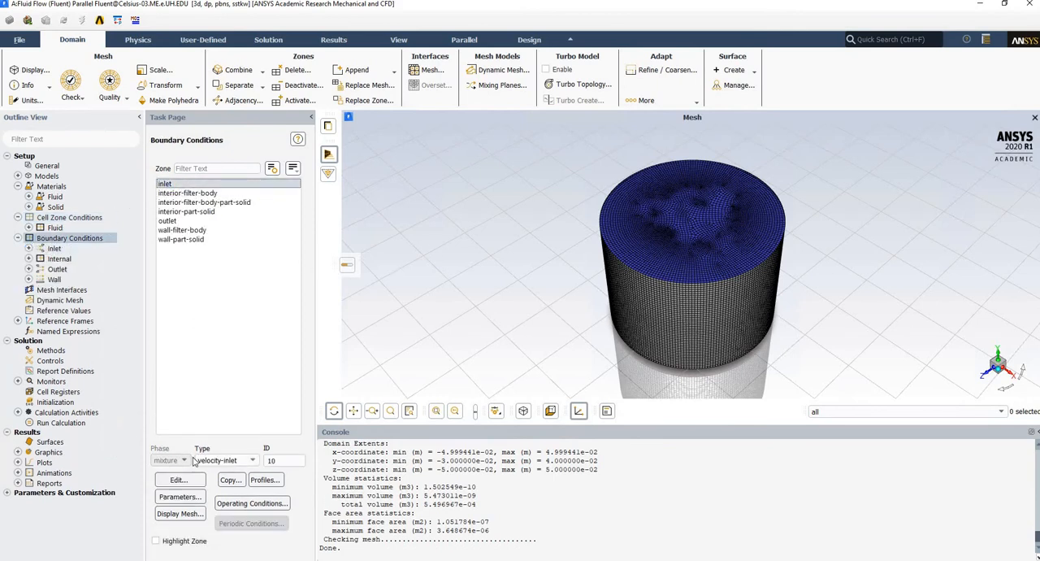
click(185, 480)
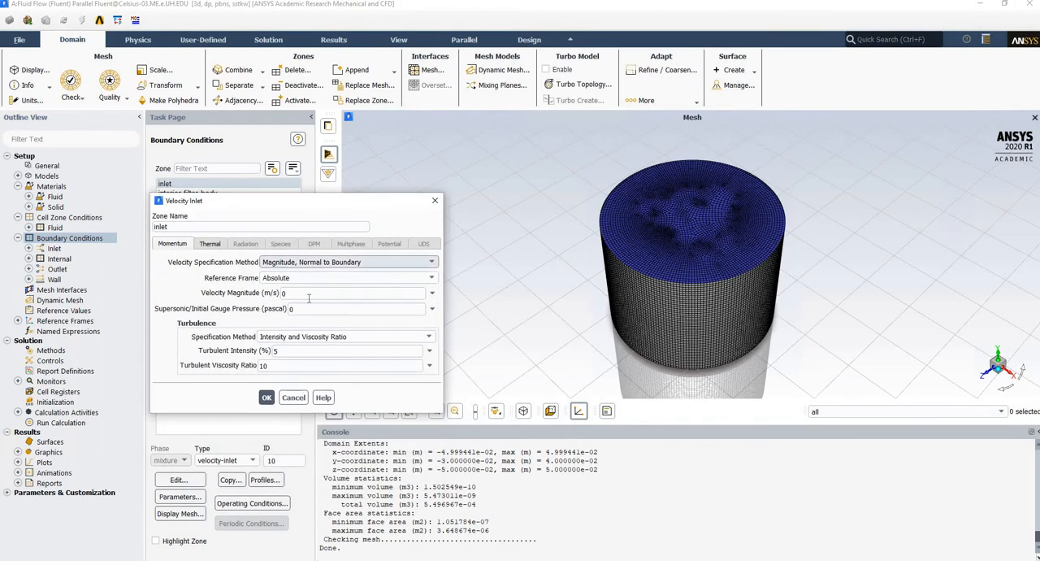
click(309, 297)
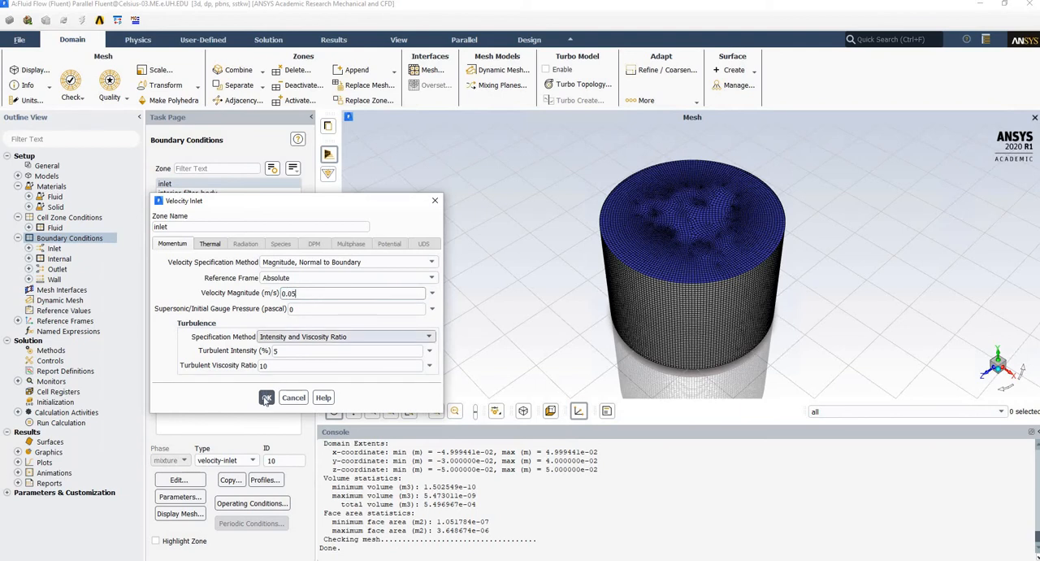
drag(281, 293, 296, 294)
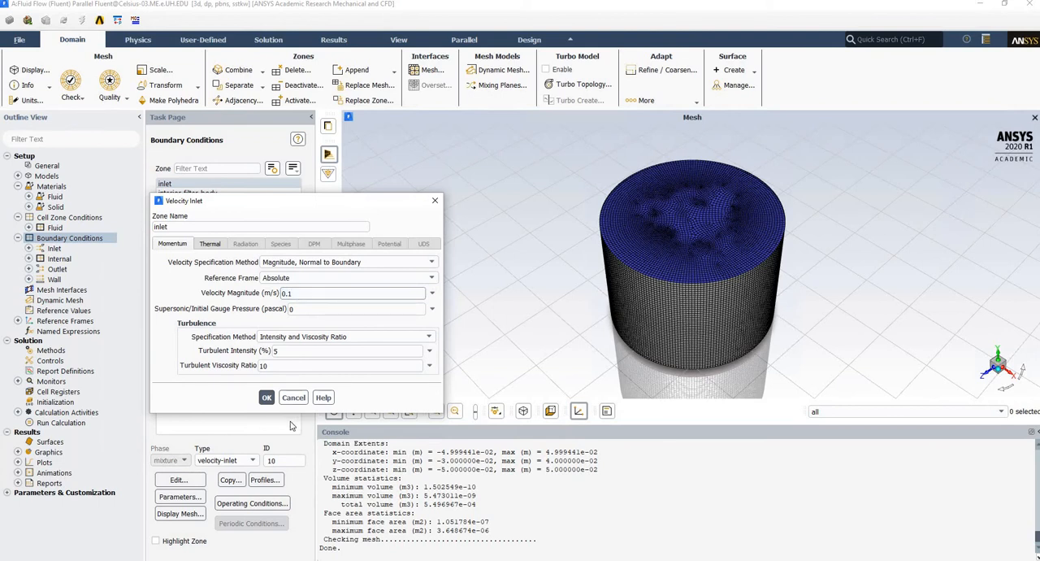
Try Intensity and Hydraulic Diameter for the inlet turbulence, restore Intensity and Viscosity Ratio, and apply the inlet settings.
click(412, 339)
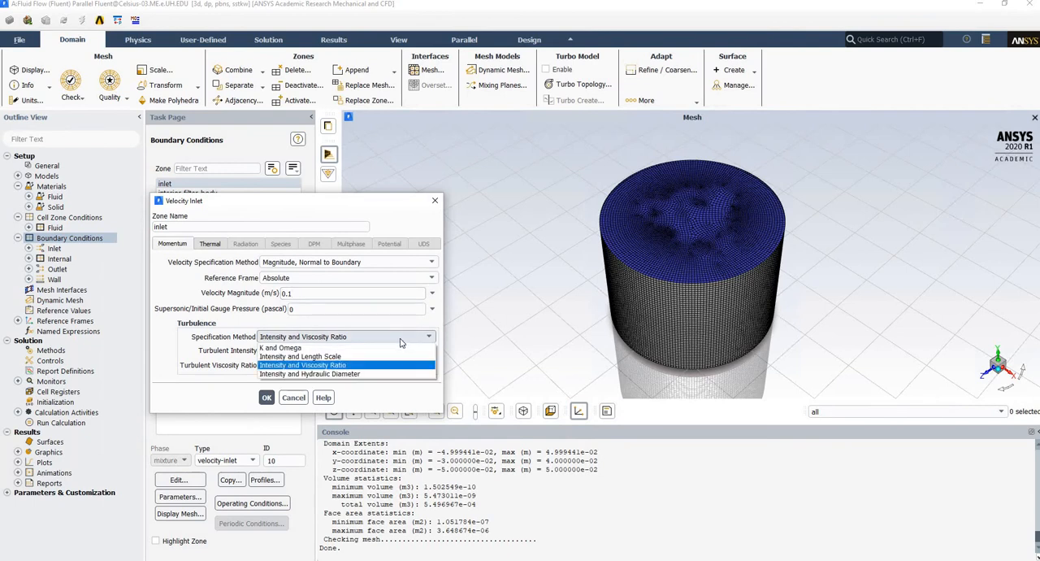
click(314, 374)
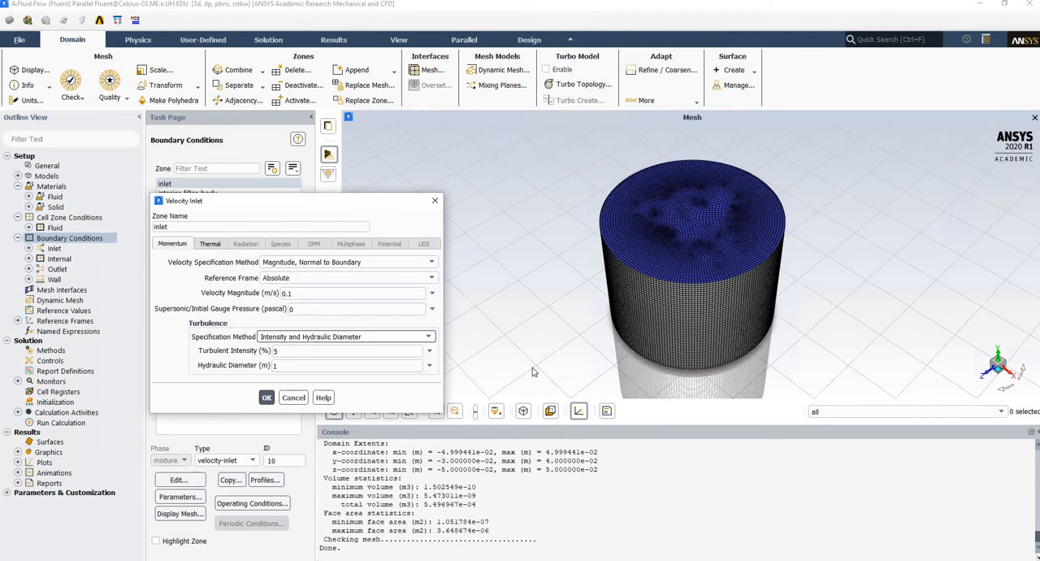
click(277, 366)
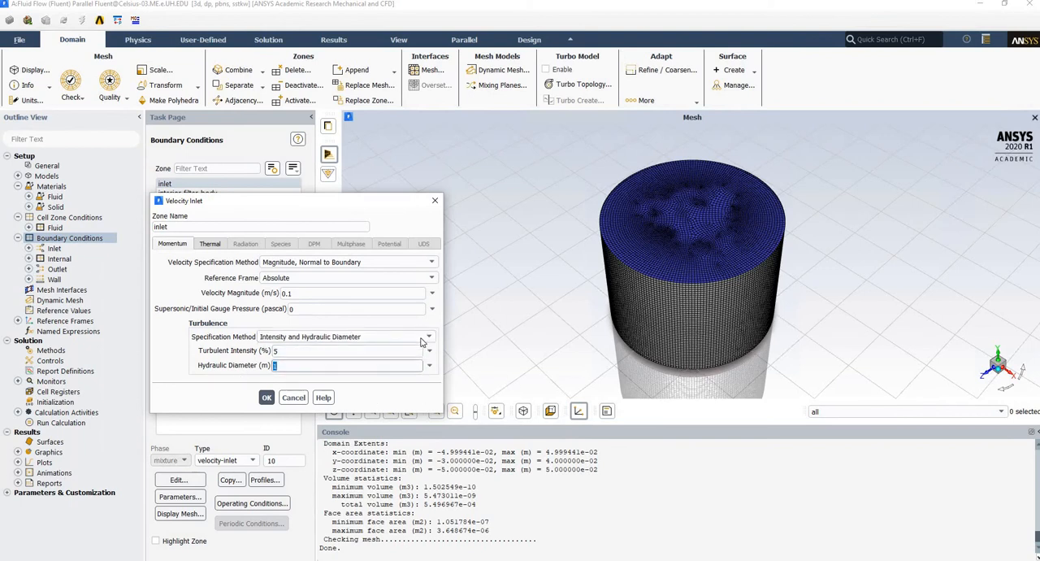
click(339, 336)
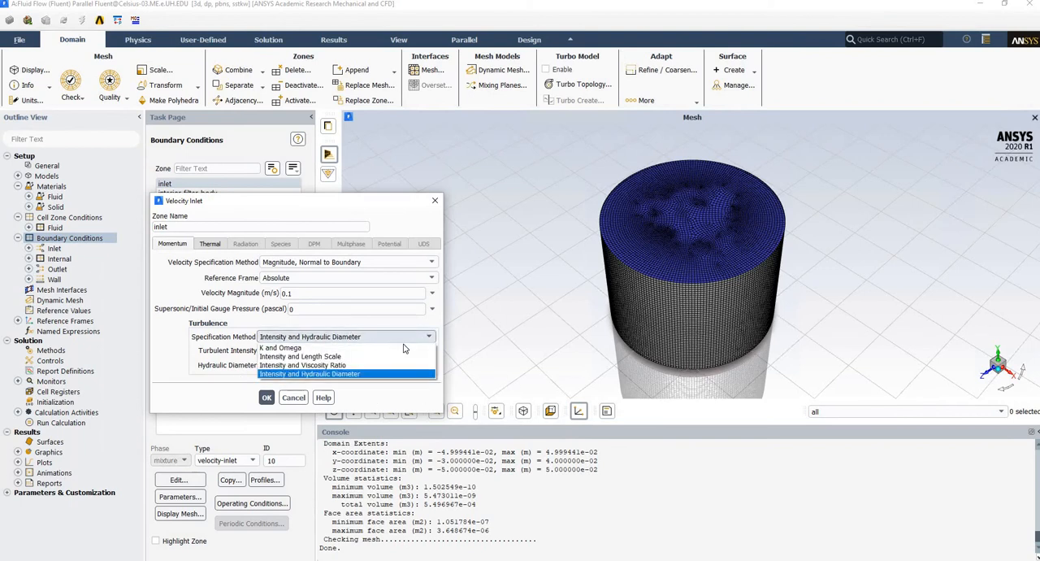
click(325, 365)
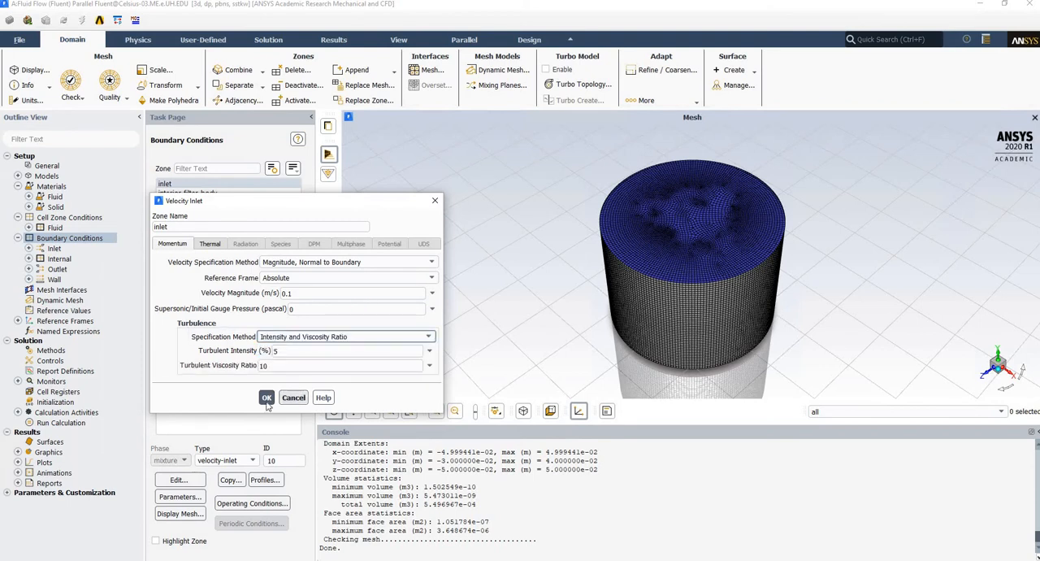
click(267, 398)
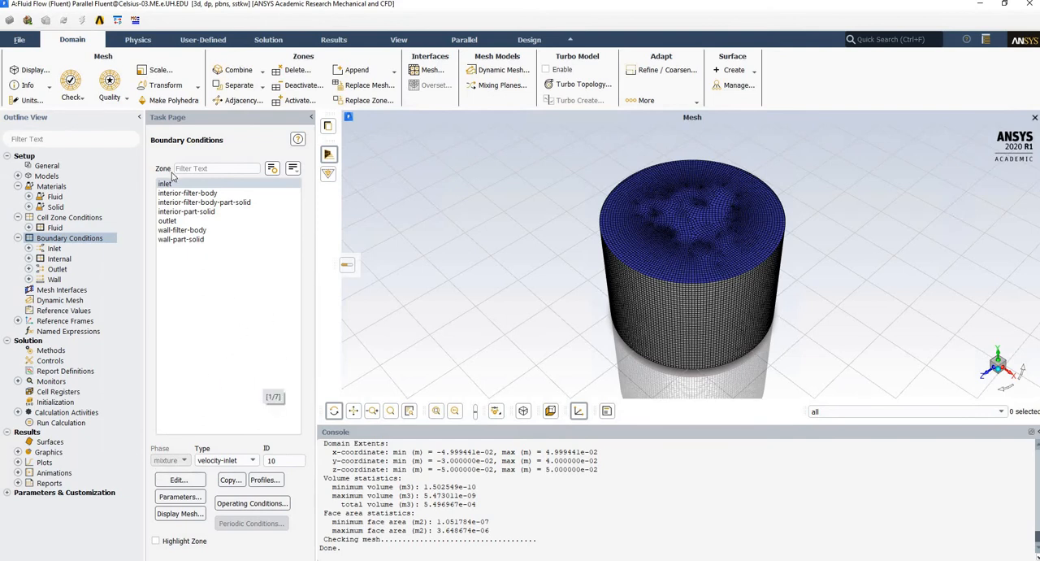
Display the mesh of wall-part-solid alone, and add wall-filter-body to the displayed surfaces to identify both walls.
click(174, 222)
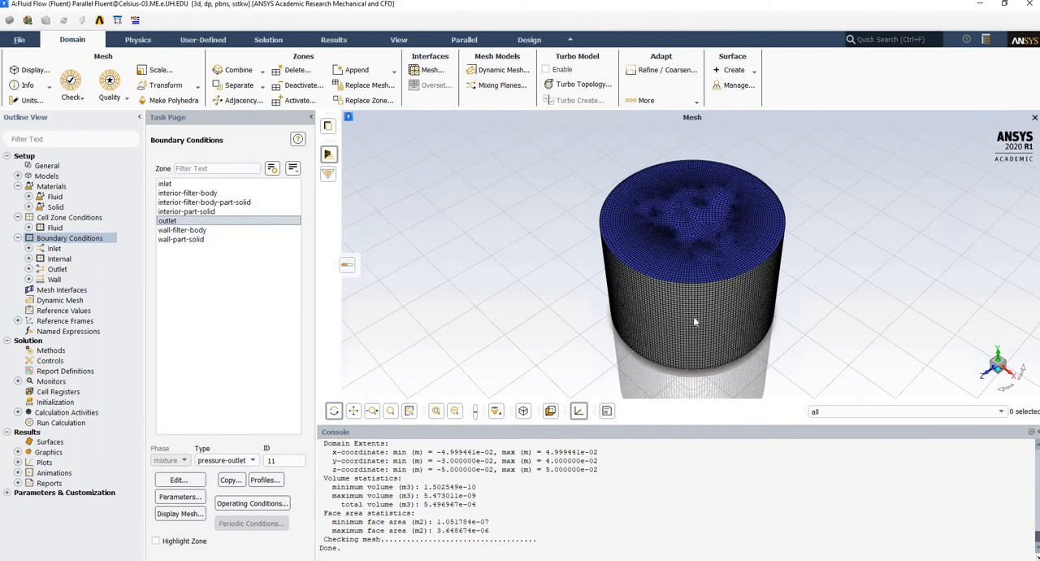
click(197, 239)
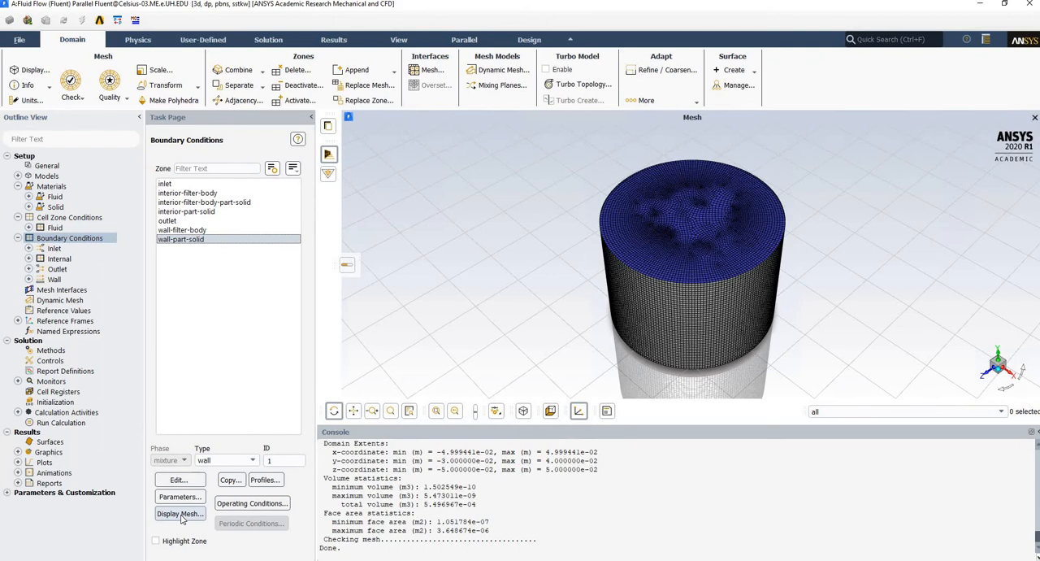
click(180, 514)
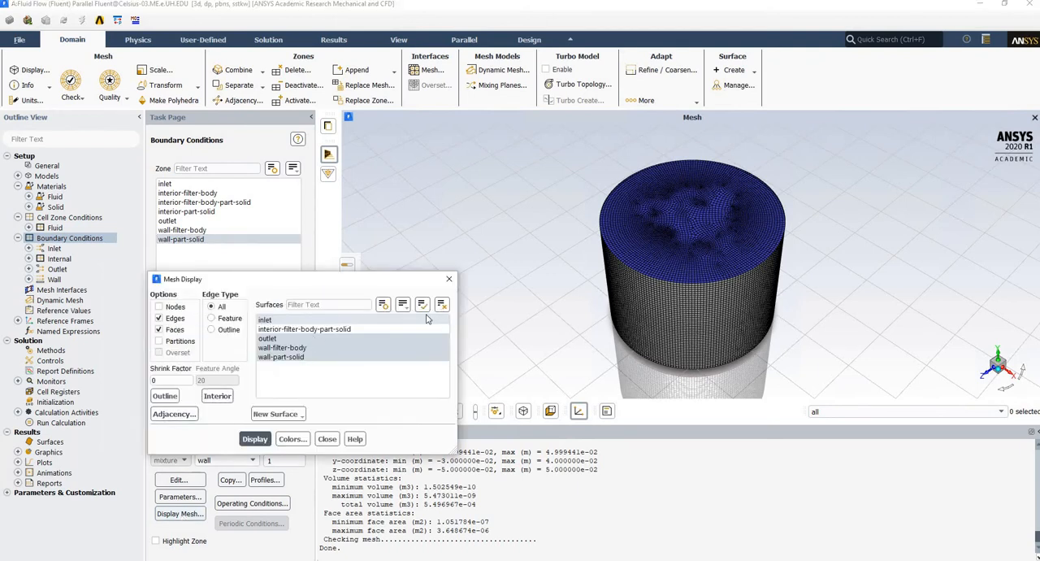
click(441, 304)
click(280, 357)
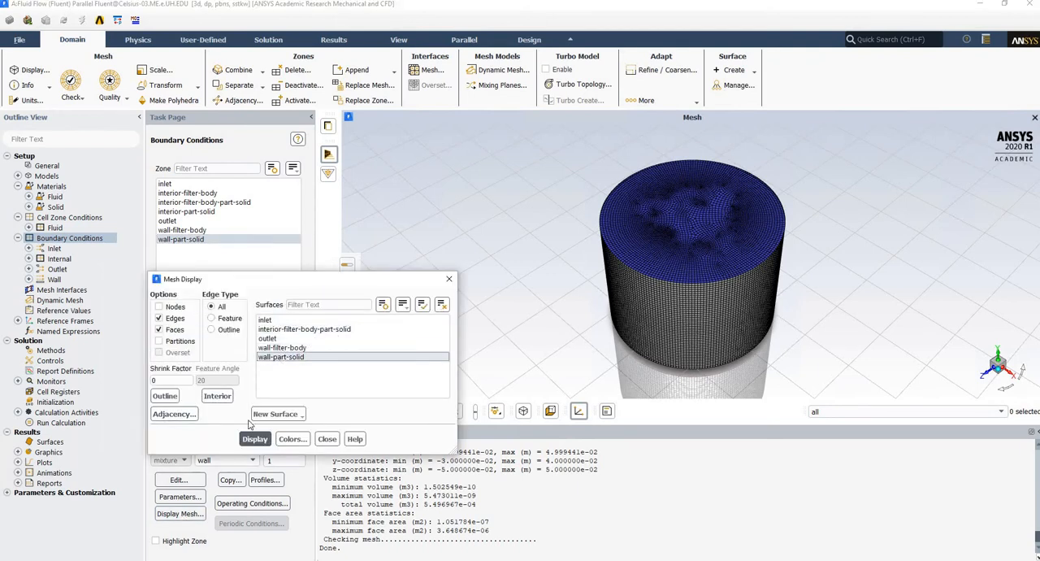
click(254, 439)
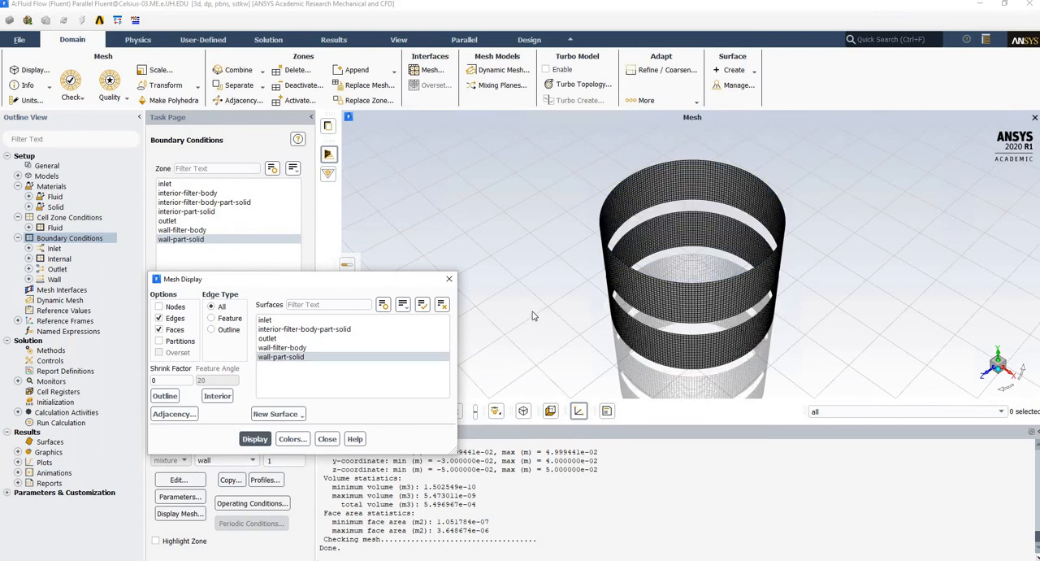
click(305, 348)
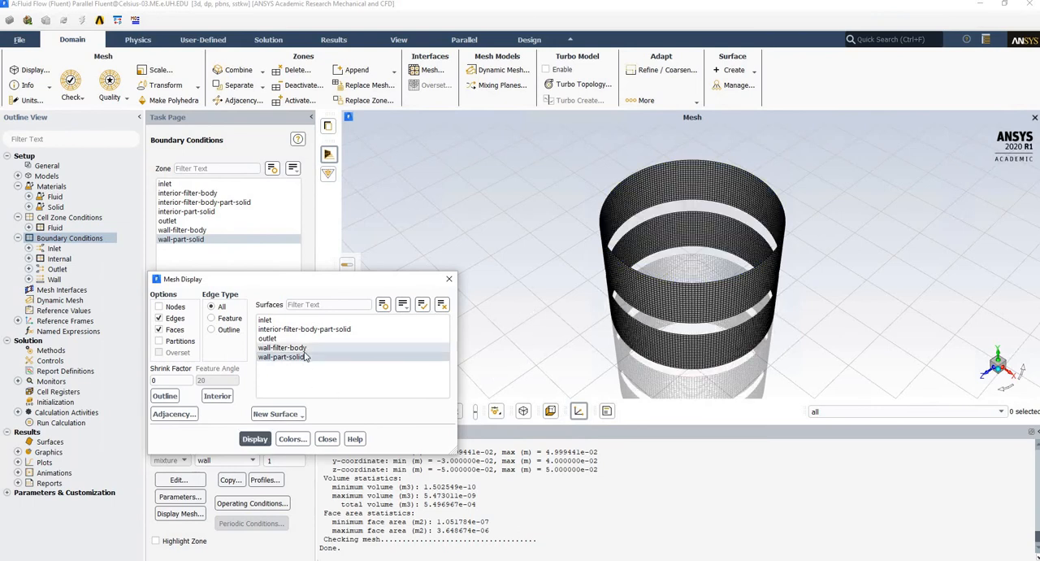
click(254, 438)
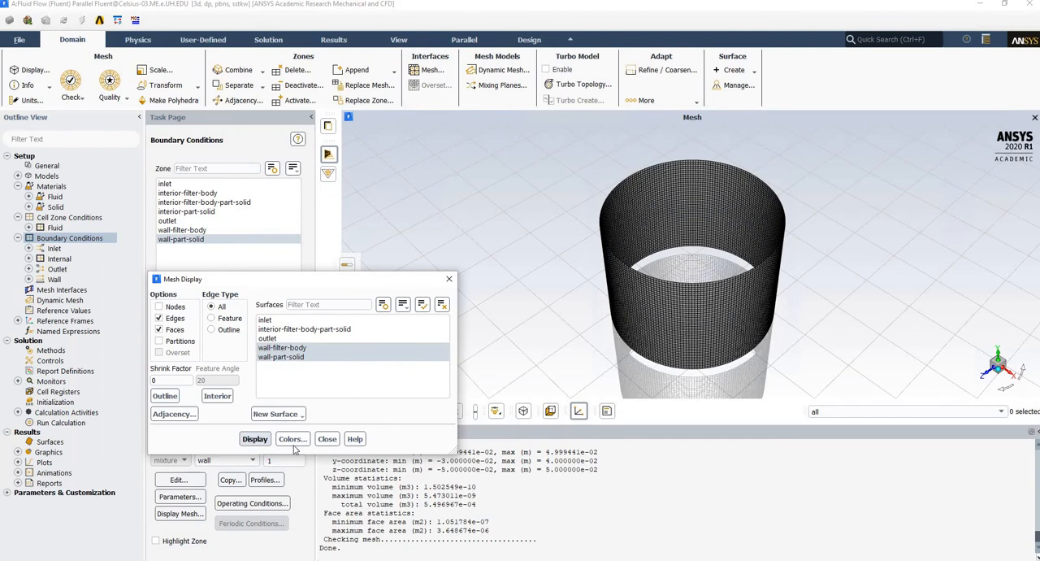
click(326, 438)
Give wall-filter-body a fixed-temperature thermal condition of 335 K and apply it.
click(203, 230)
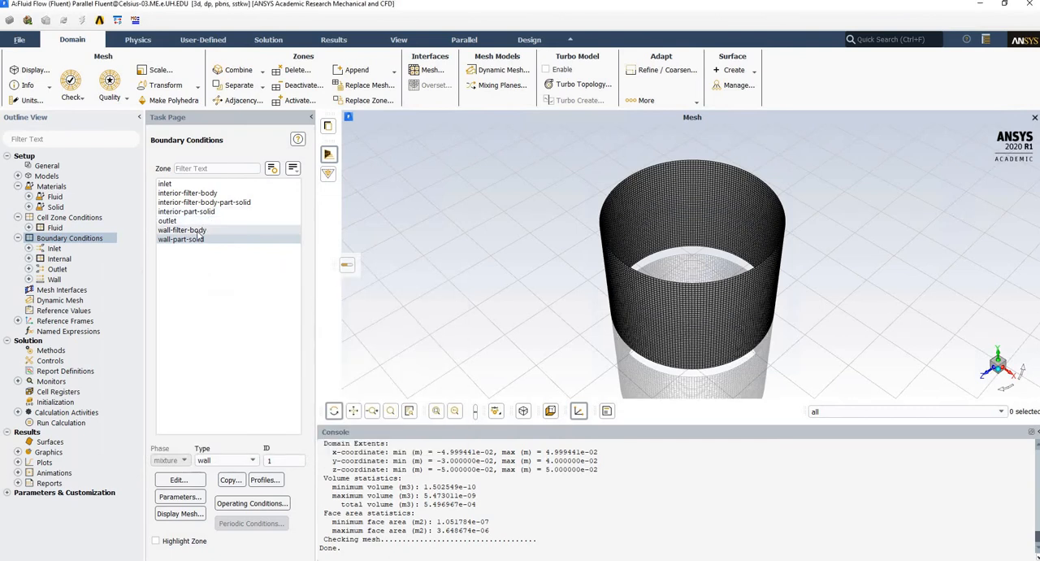
click(178, 479)
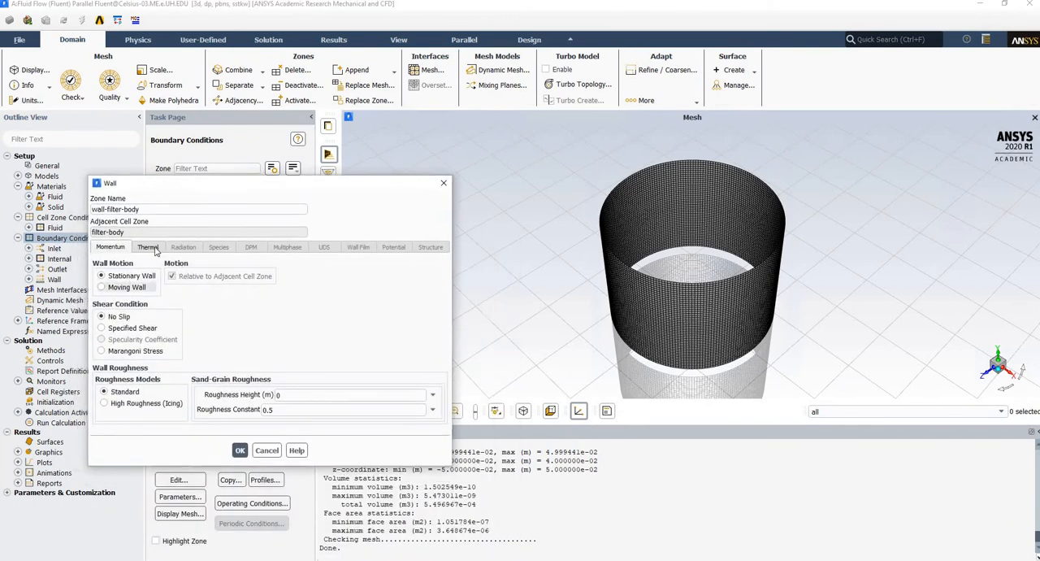
click(152, 250)
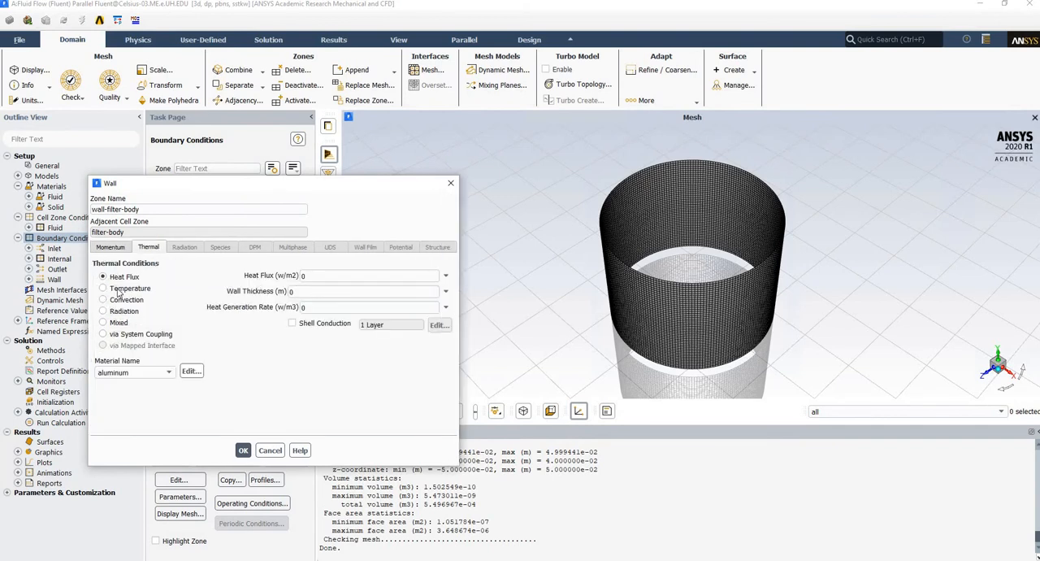
click(130, 288)
drag(299, 275, 260, 274)
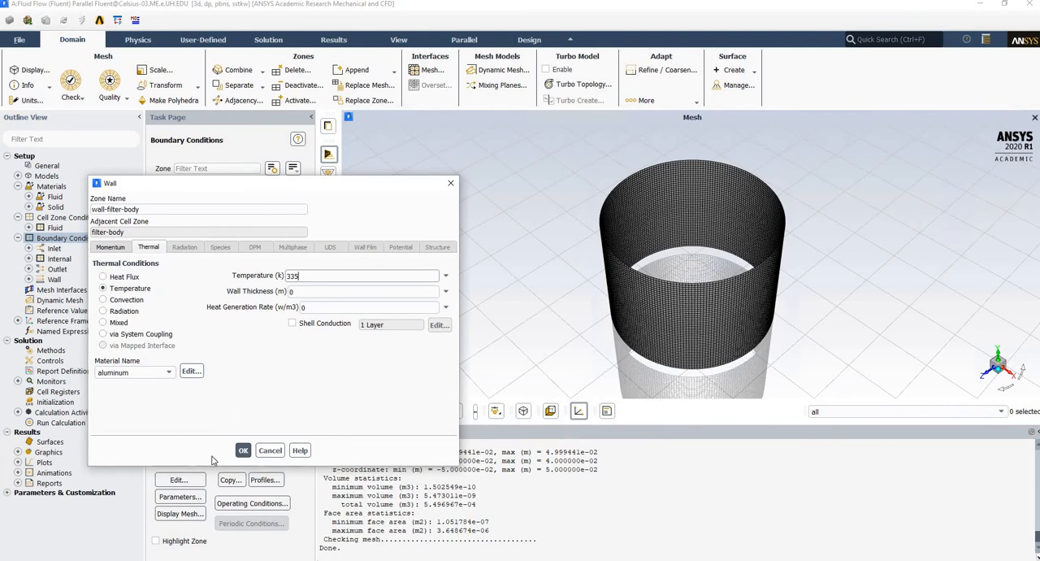
click(242, 451)
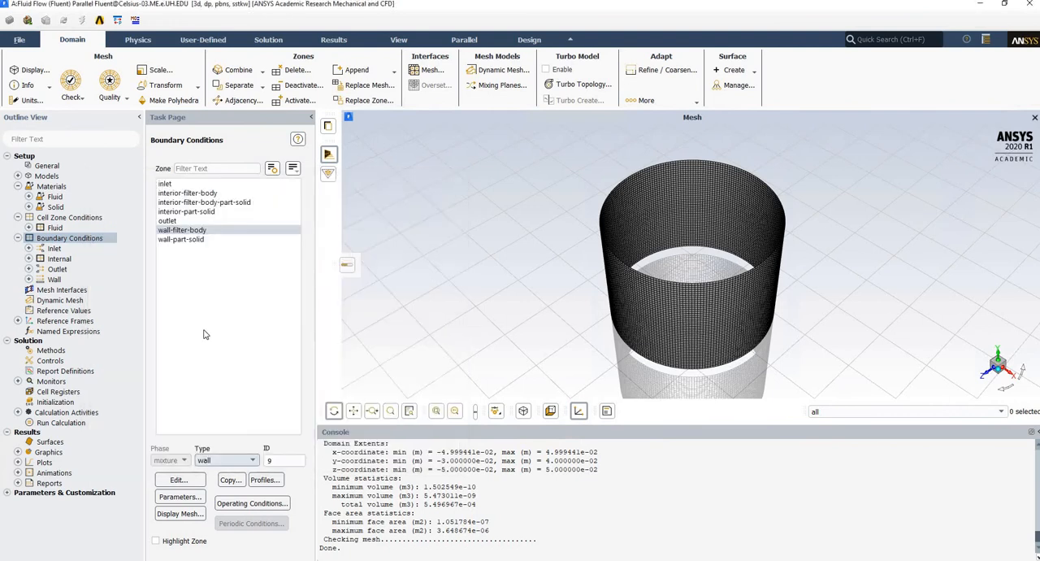
Give wall-part-solid a fixed-temperature thermal condition of 325 K and apply it.
click(191, 241)
click(179, 479)
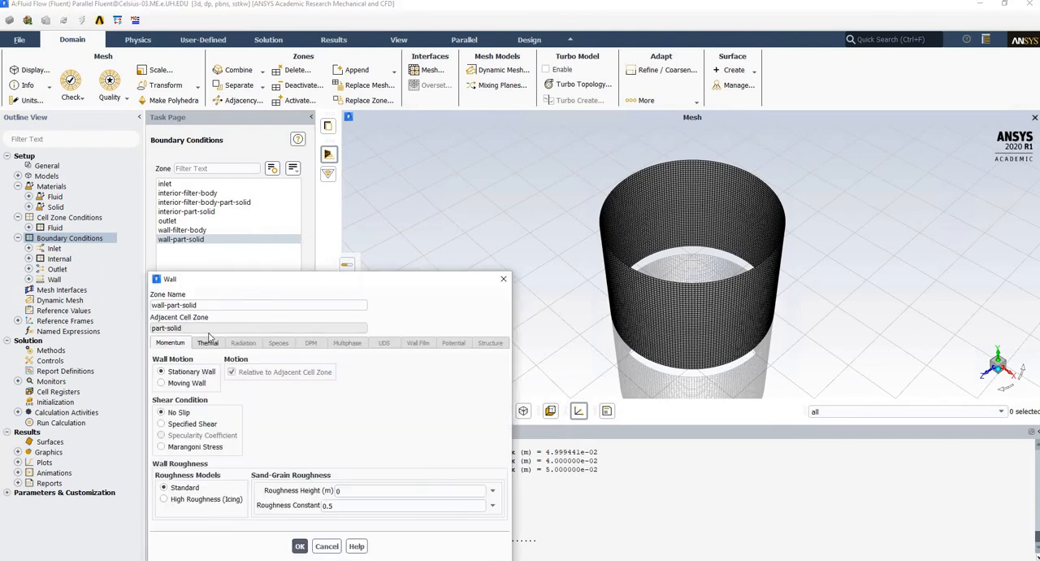
click(208, 342)
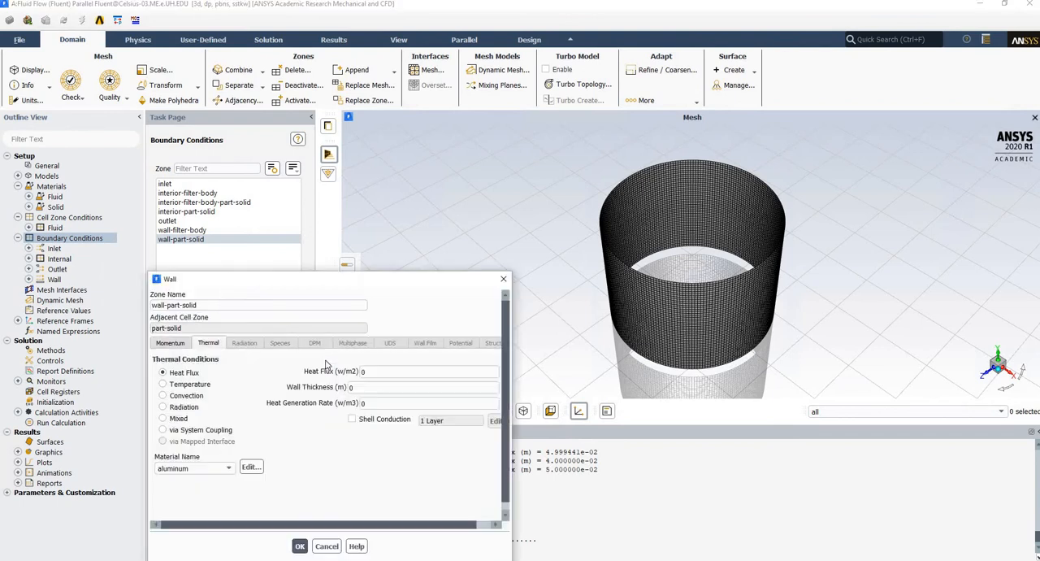
click(186, 384)
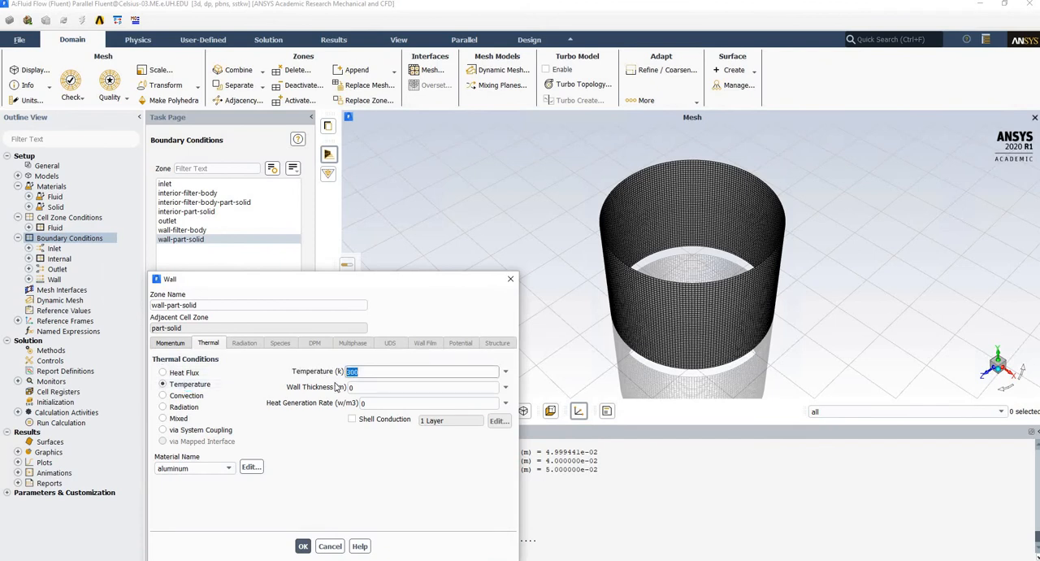
text(3)
text(25)
click(303, 546)
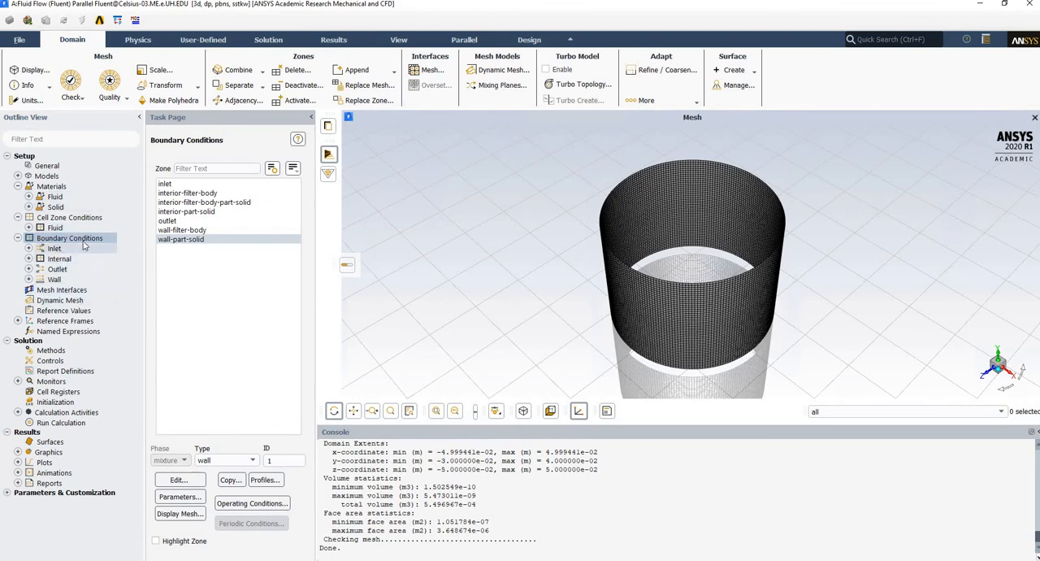
Review the absolute convergence criteria of the residual monitors and accept the existing settings.
click(18, 381)
double_click(51, 393)
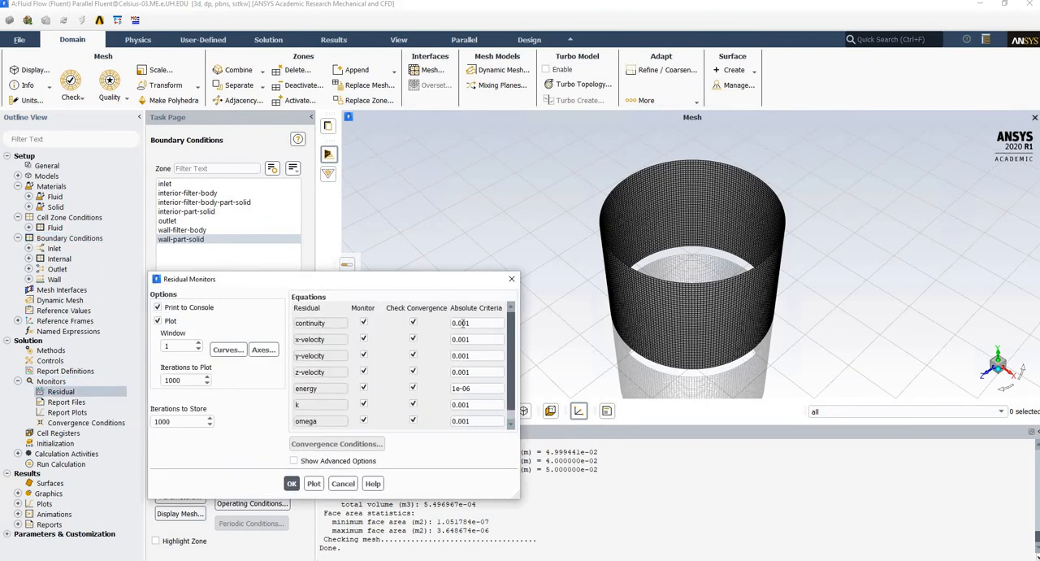
click(462, 323)
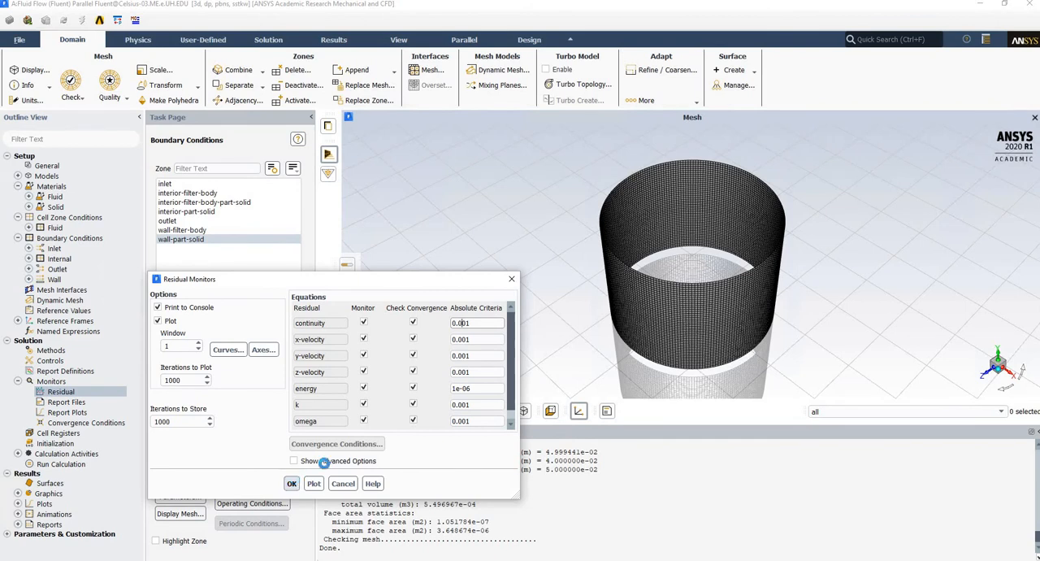
click(291, 483)
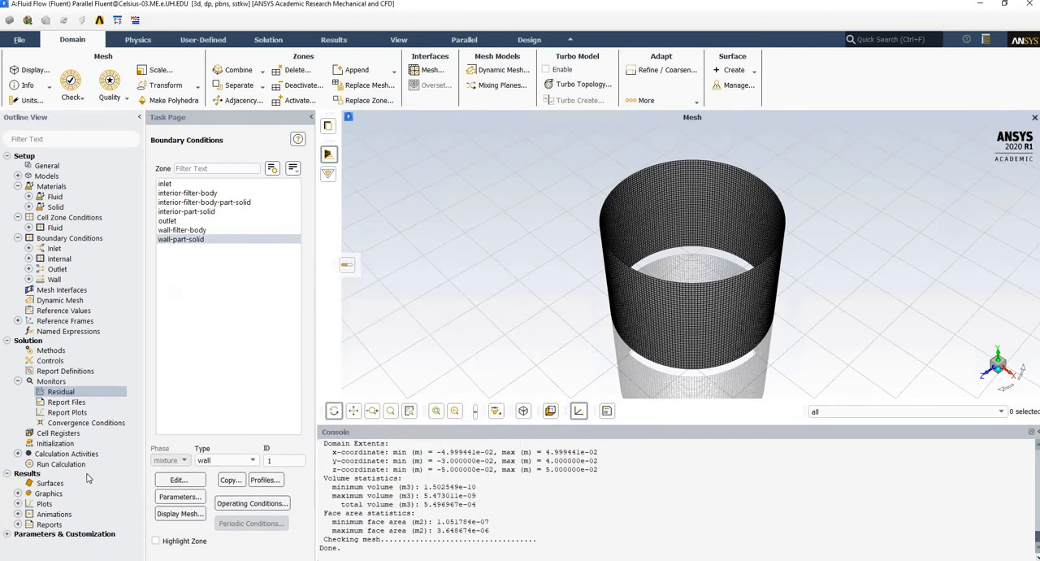
Initialize the solution with Hybrid Initialization and start the calculation with 300 iterations.
click(55, 442)
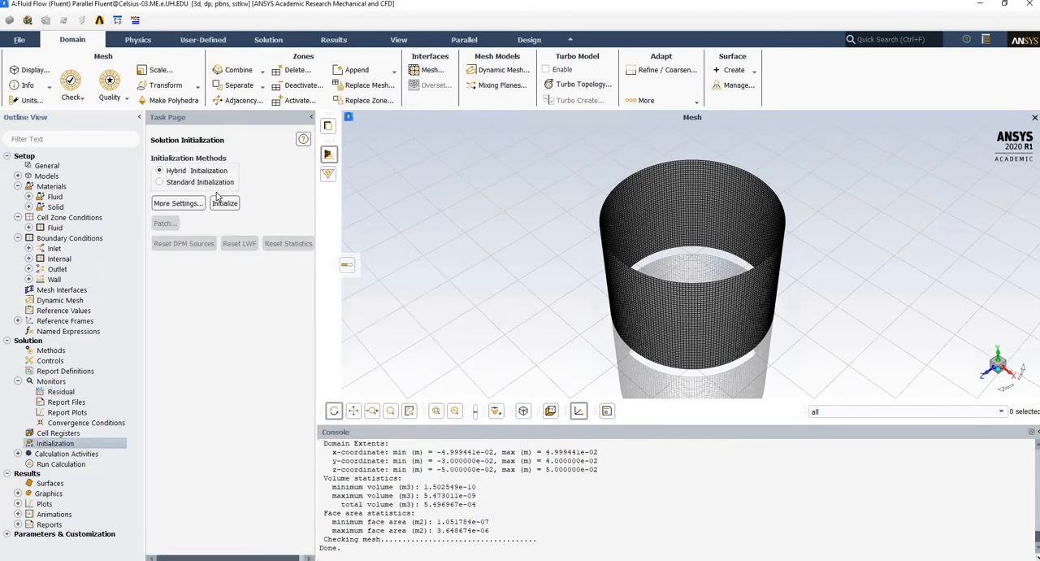
click(226, 202)
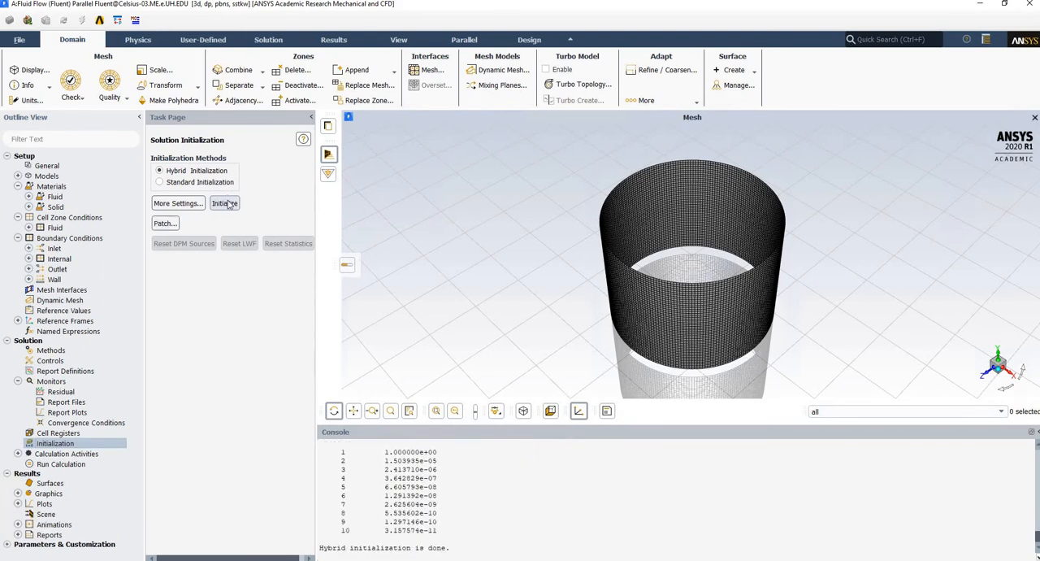
click(63, 465)
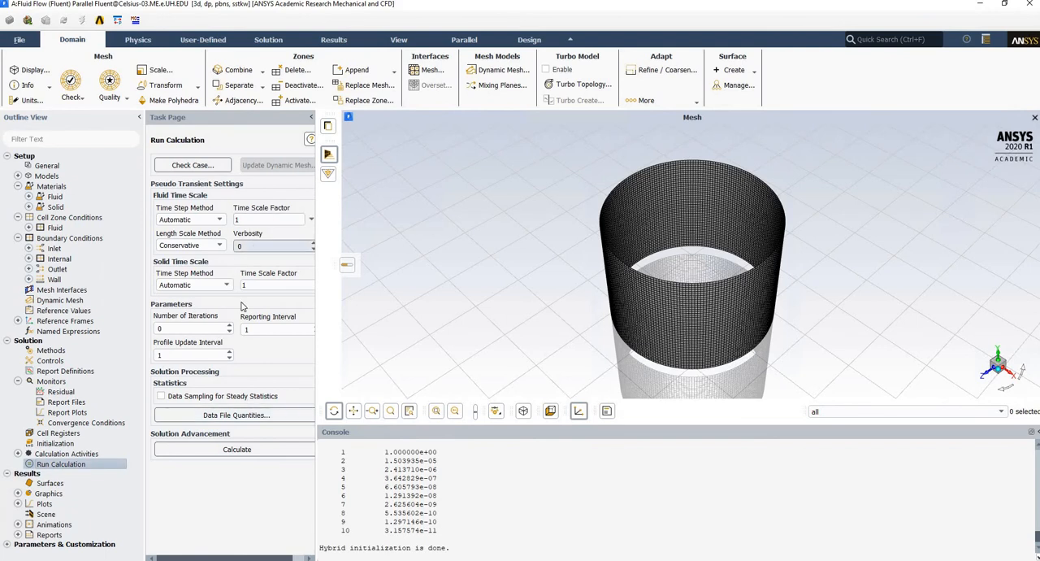
double_click(195, 326)
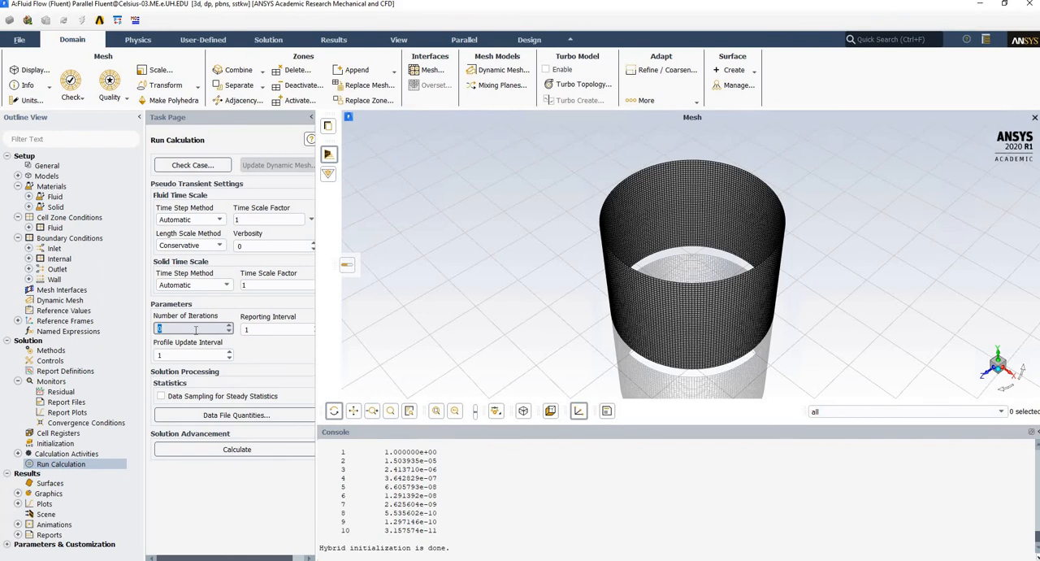
text(300)
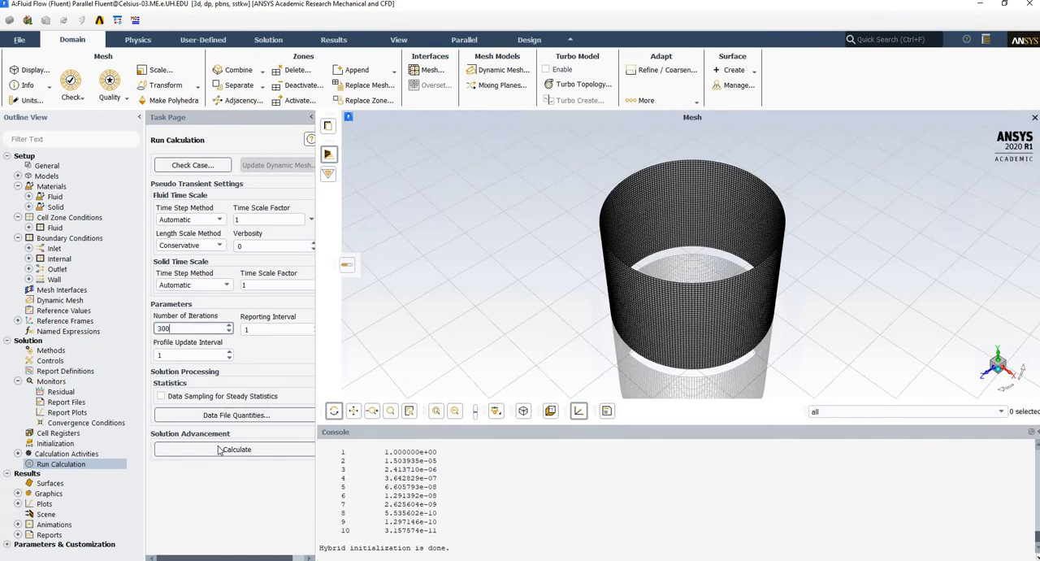
click(219, 449)
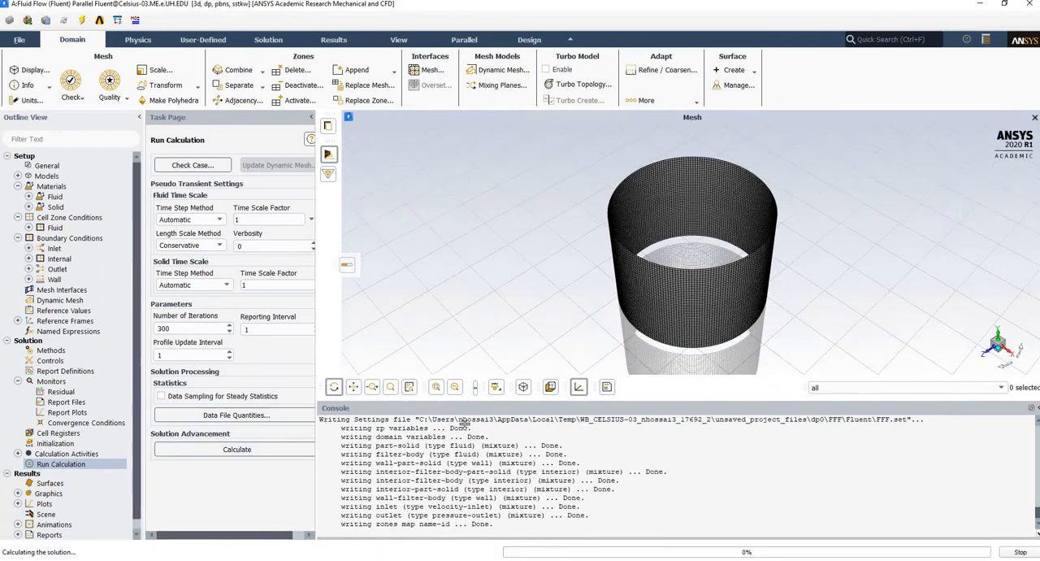
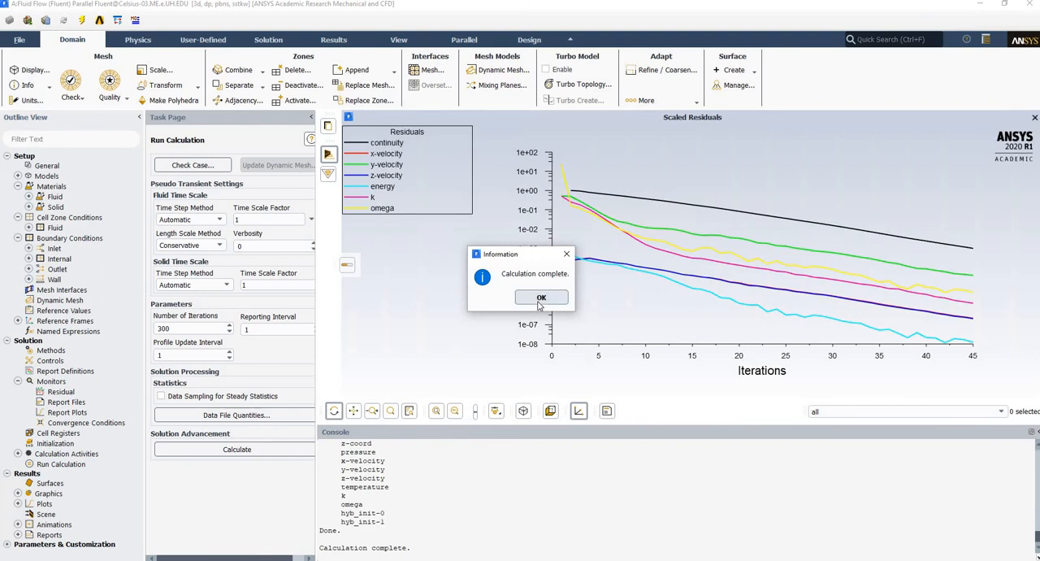
Acknowledge the completed calculation, check the final residual values in the console, and start a new contour definition.
click(539, 303)
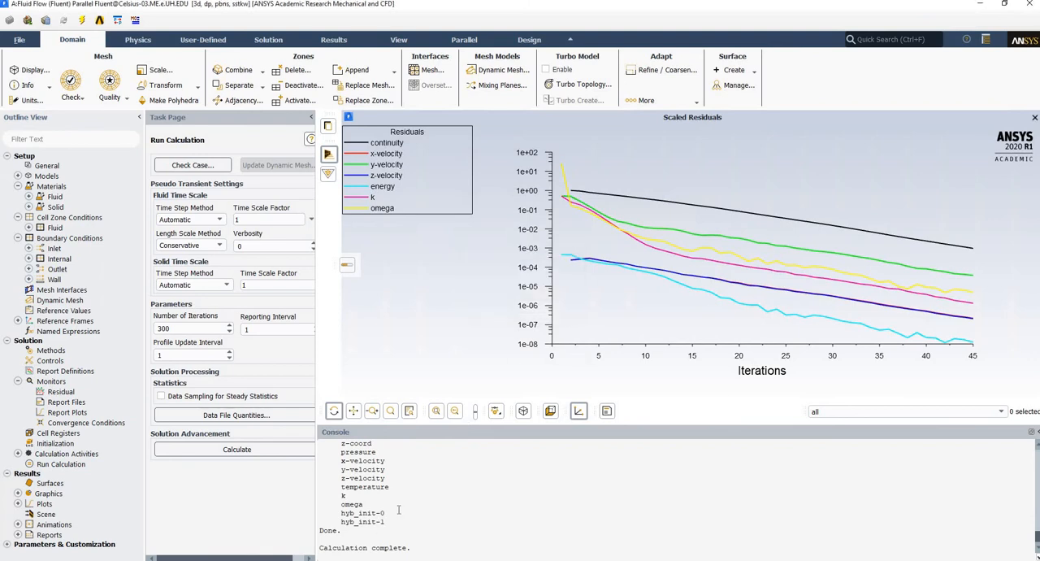
scroll(387, 508, up, 4)
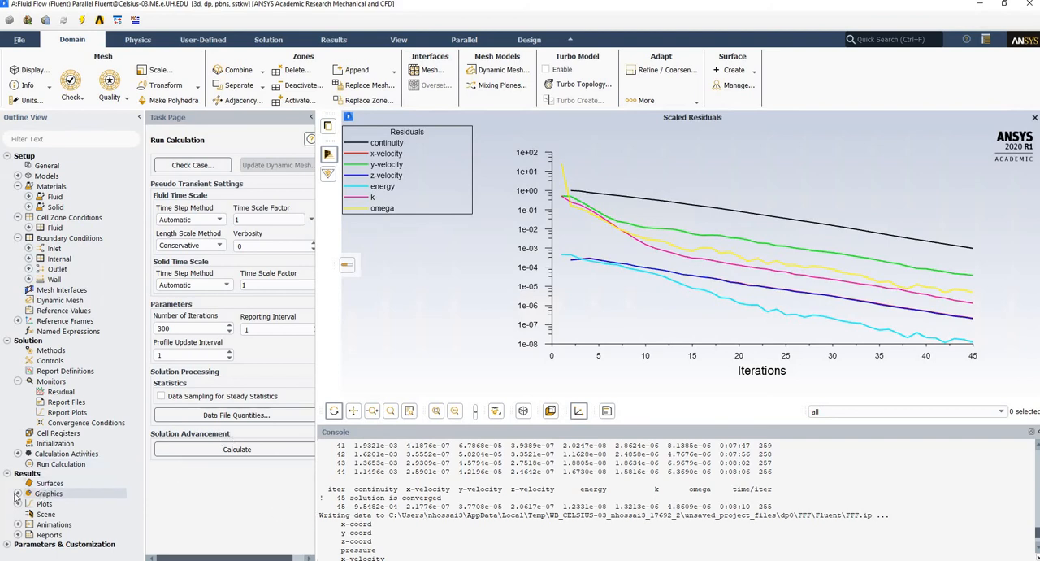
double_click(40, 494)
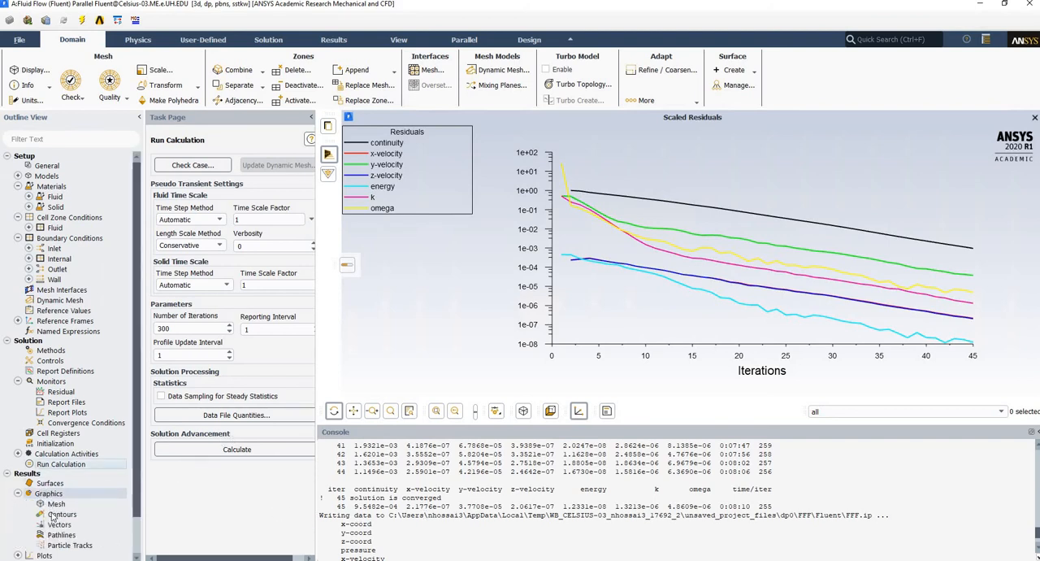
double_click(54, 516)
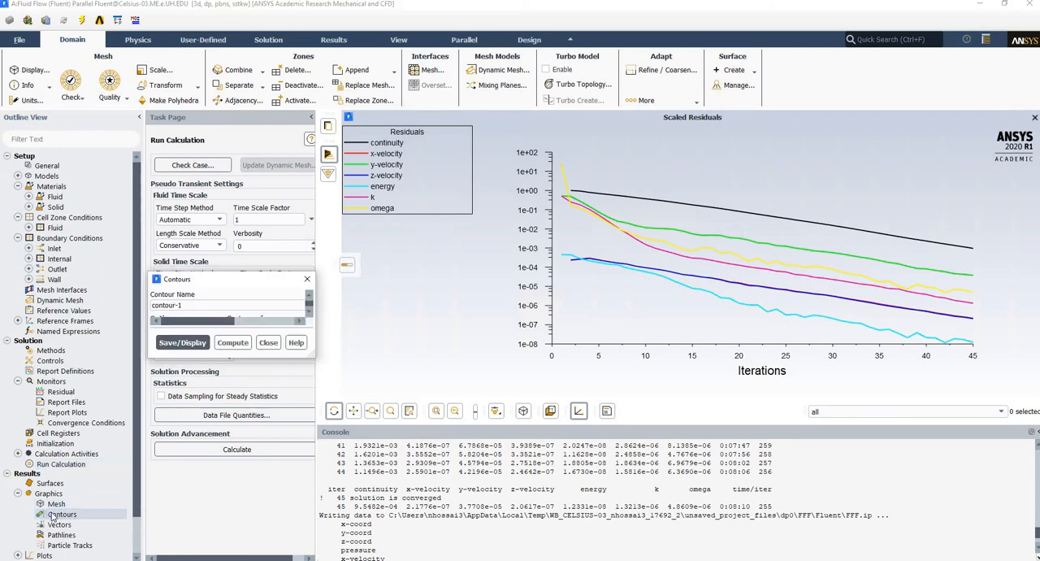
drag(216, 284, 143, 151)
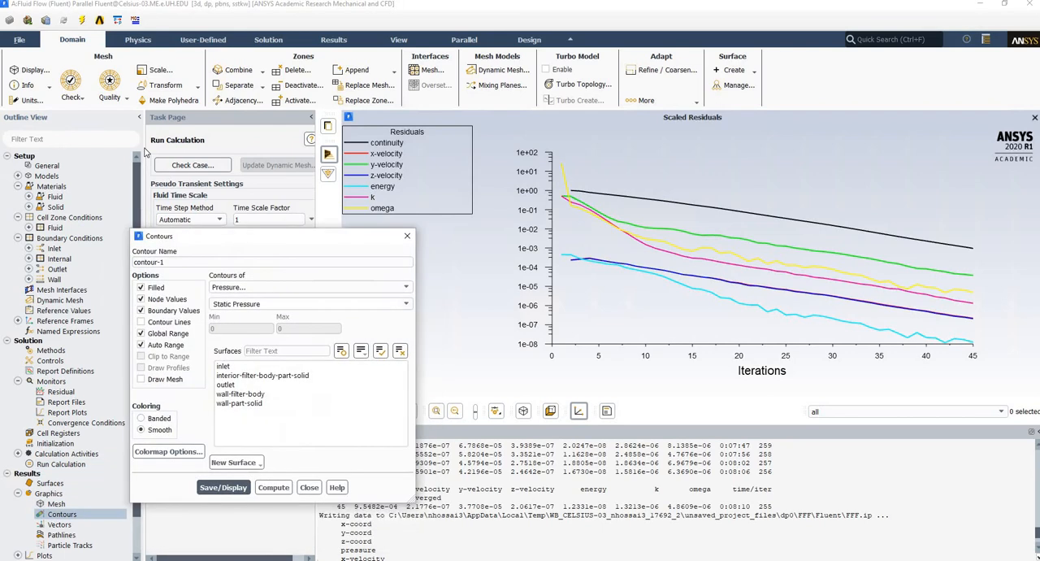
Create a YZ plane surface at X = 0 m for the contour plot.
click(183, 372)
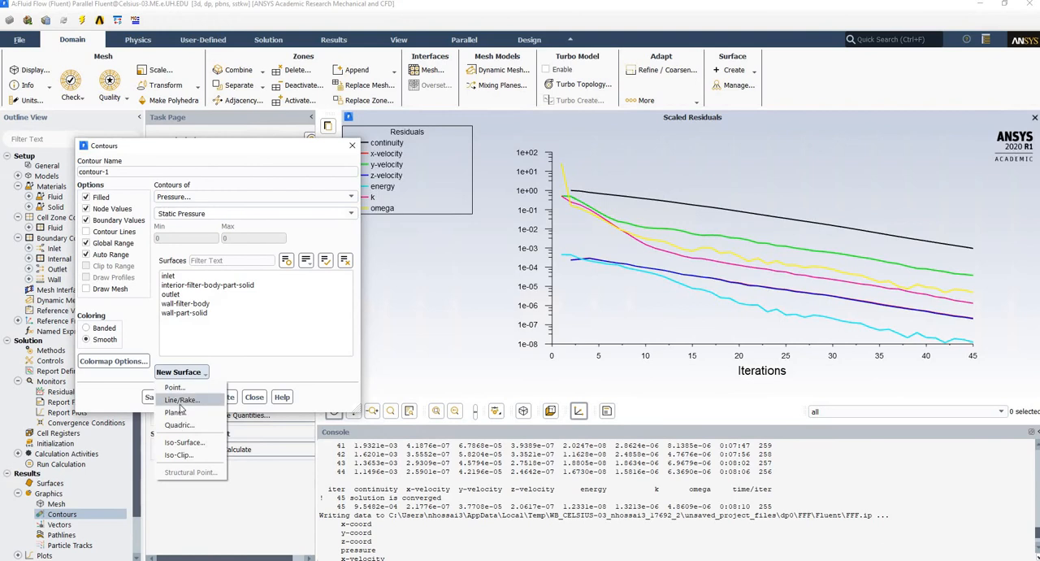
click(176, 413)
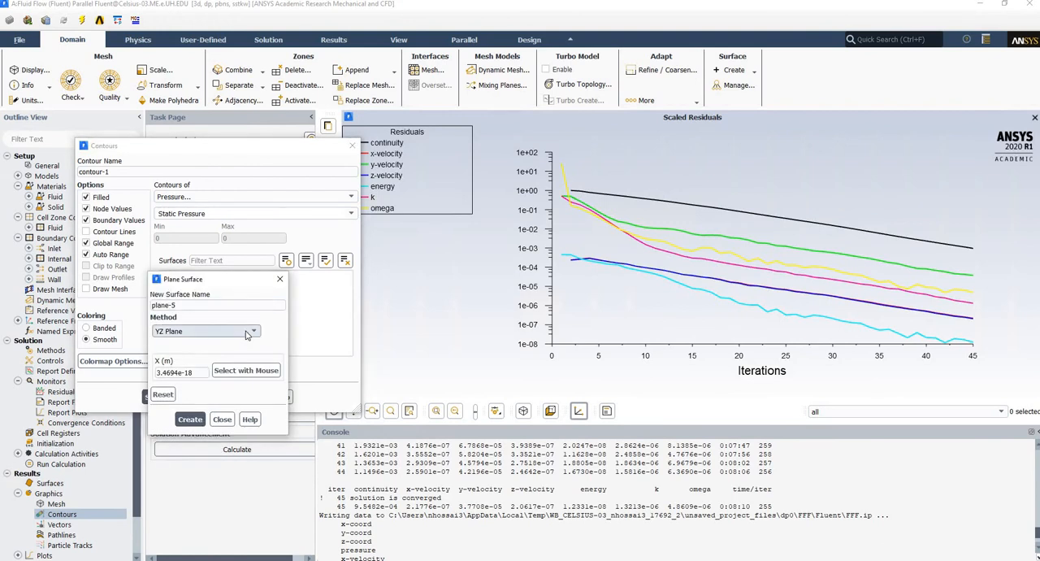
click(190, 419)
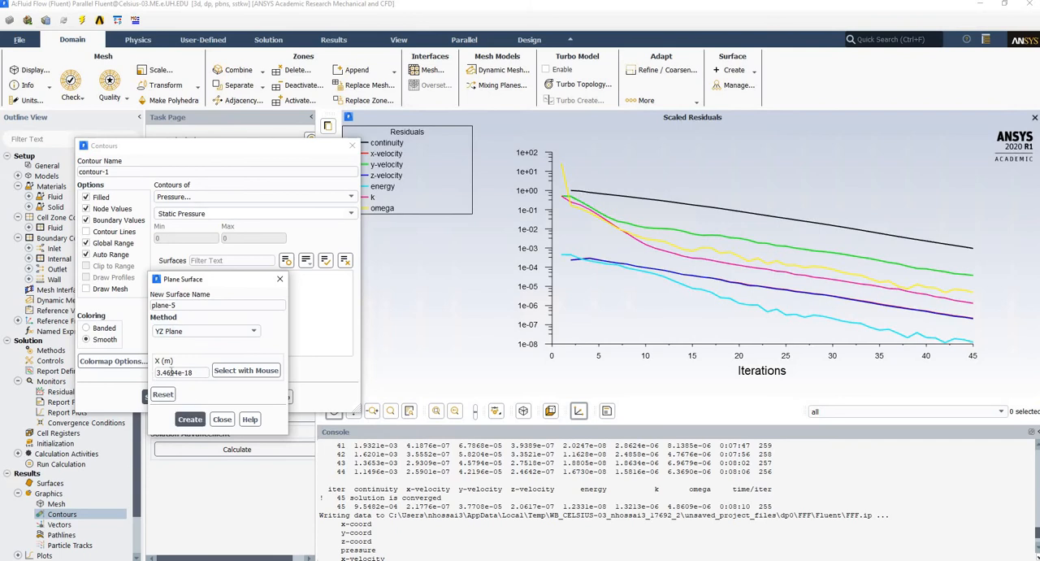
drag(156, 372, 193, 372)
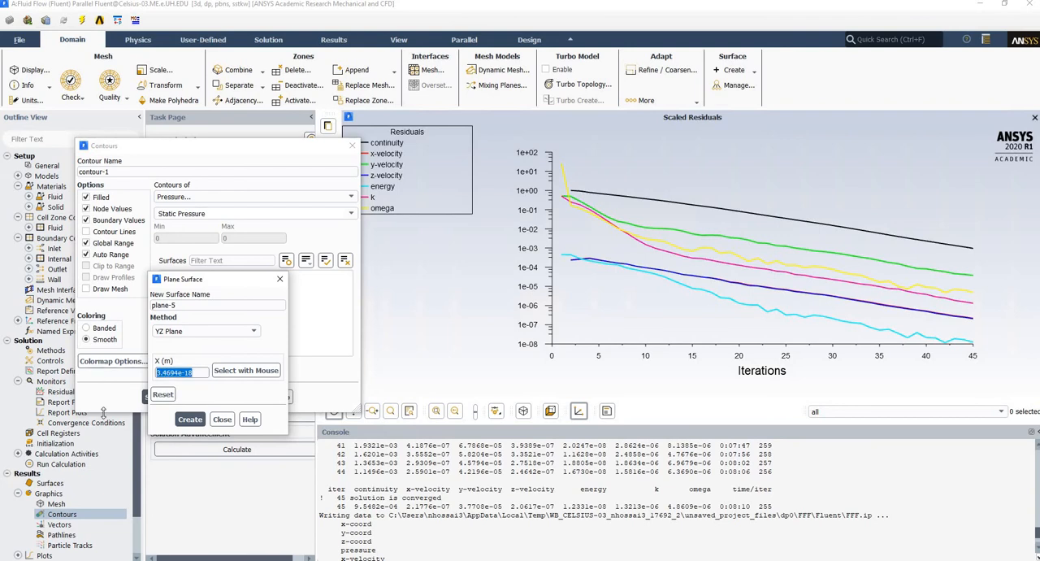
text(0)
click(190, 419)
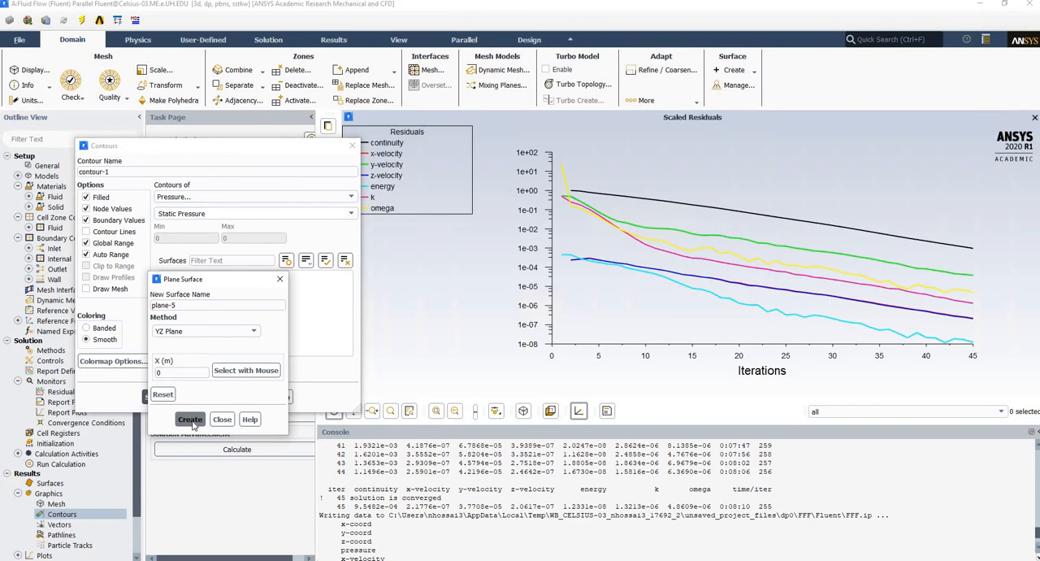
click(222, 419)
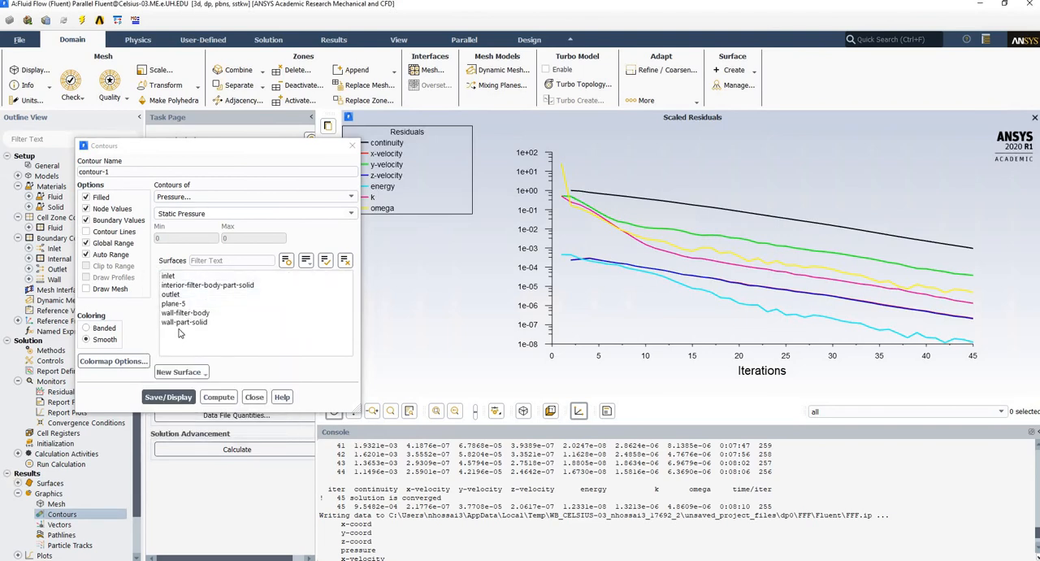
Display contours on the new YZ plane, first of static pressure and then of velocity magnitude.
click(179, 303)
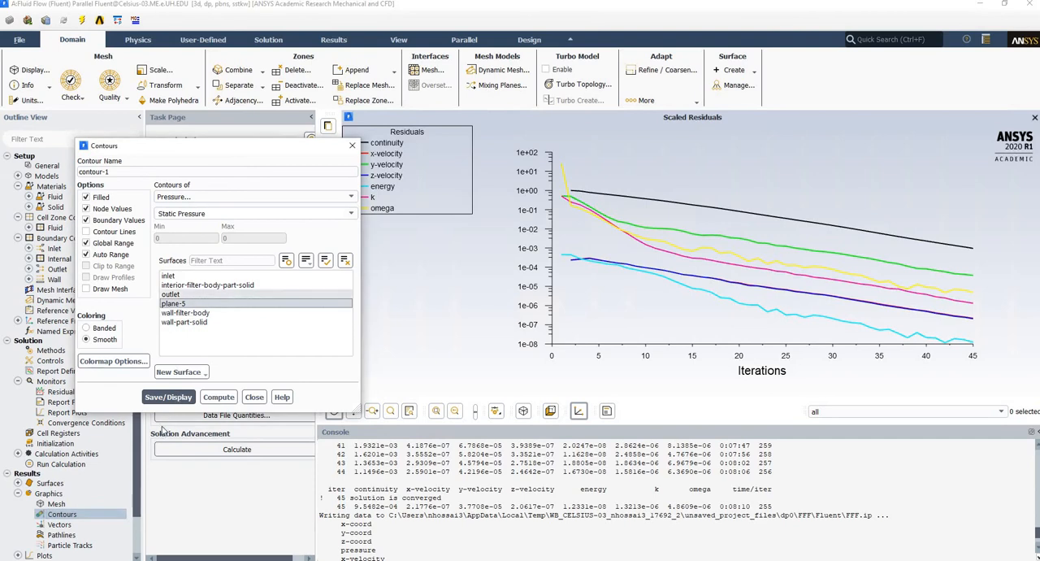
click(169, 397)
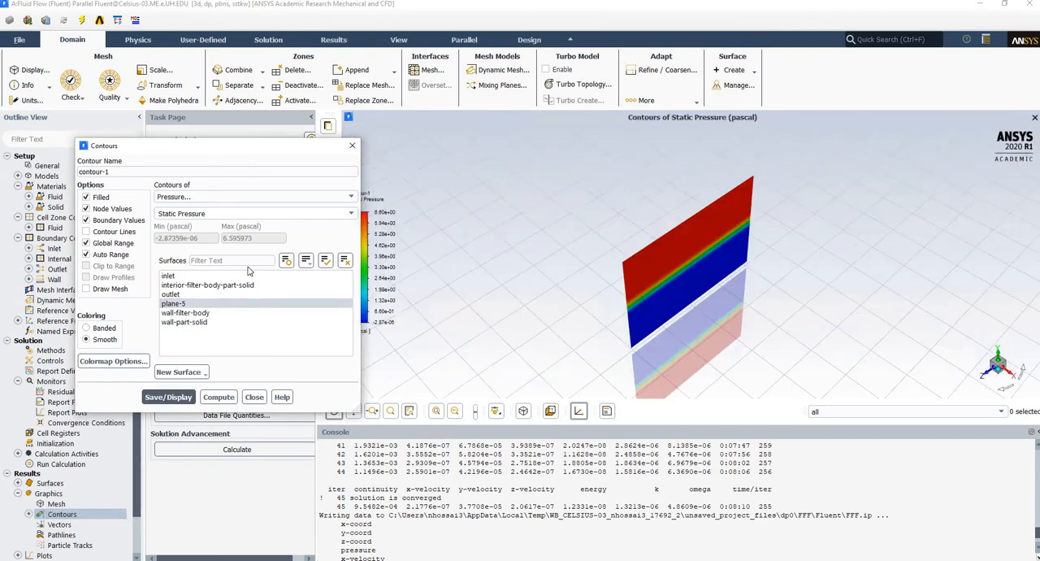
click(326, 199)
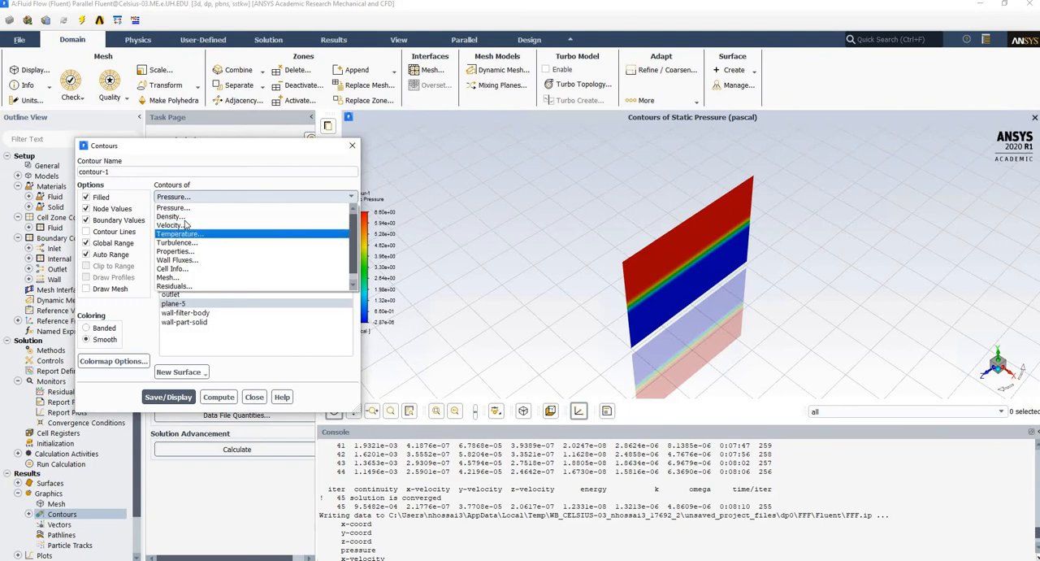
click(172, 225)
click(170, 397)
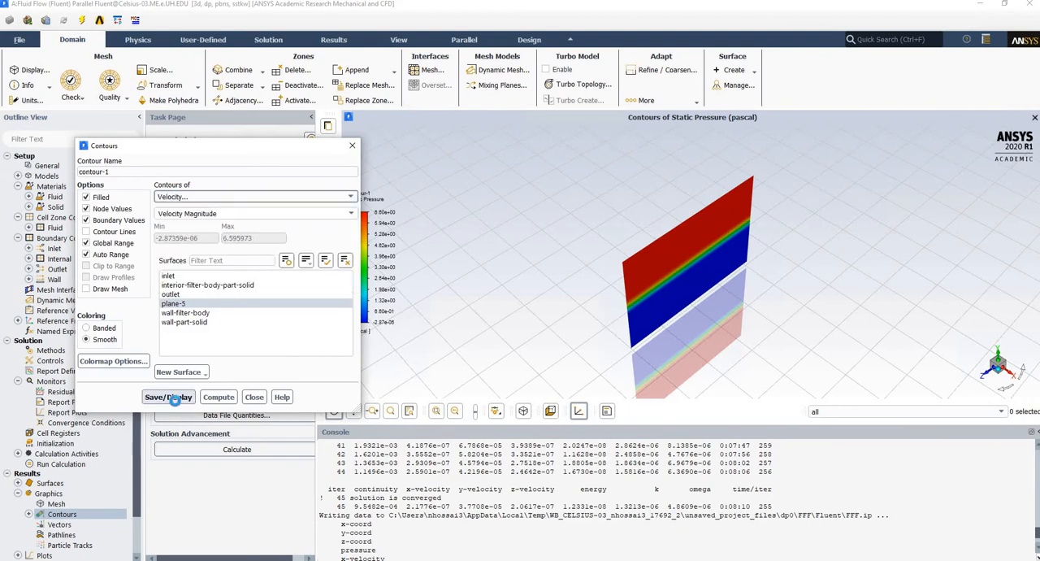
Examine the velocity magnitude contours face-on along the X axis, especially near the walls and filter, and close the contour definition.
click(1011, 372)
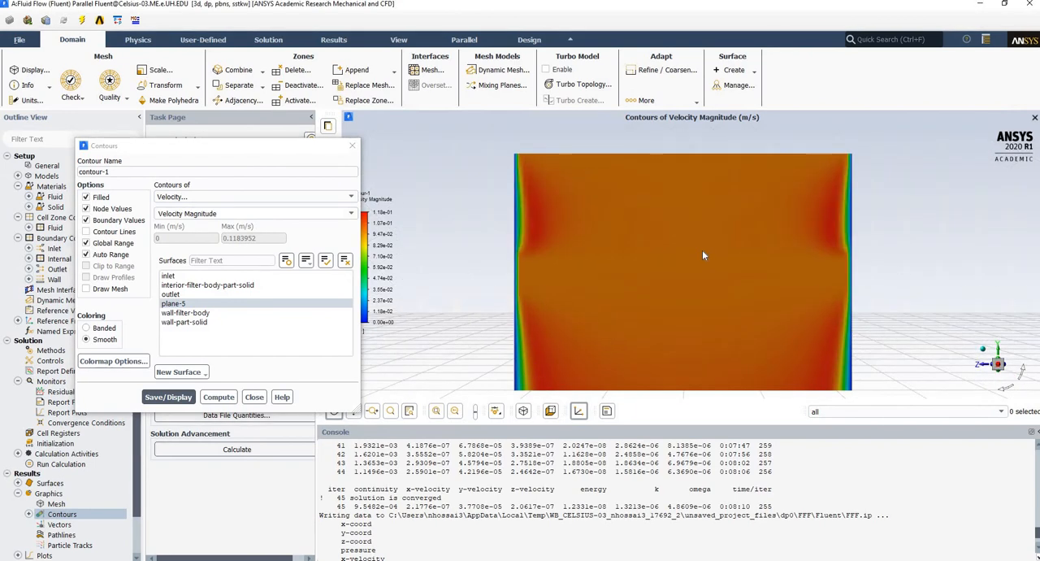
scroll(700, 257, down, 2)
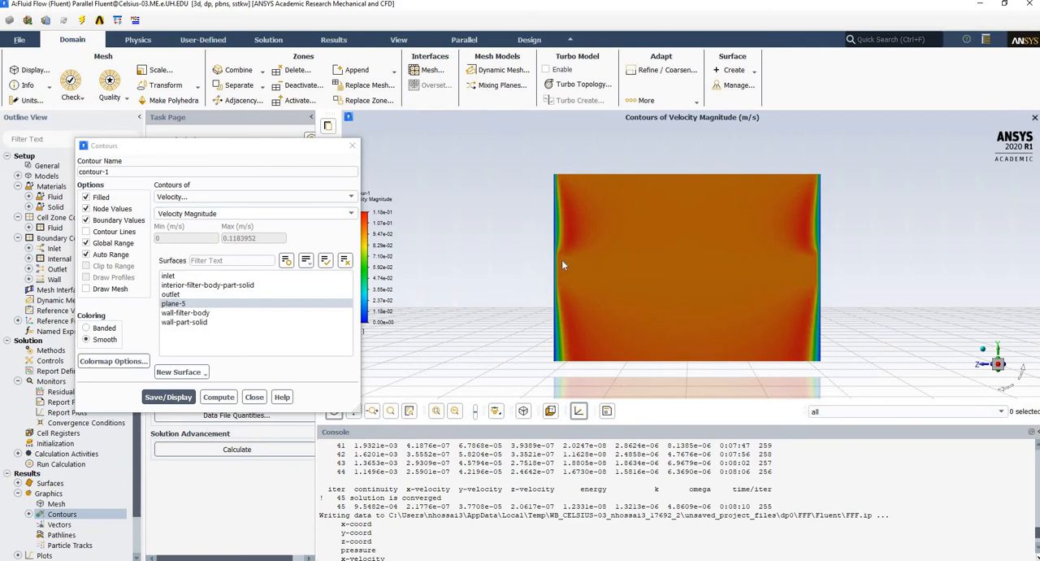
scroll(656, 272, up, 3)
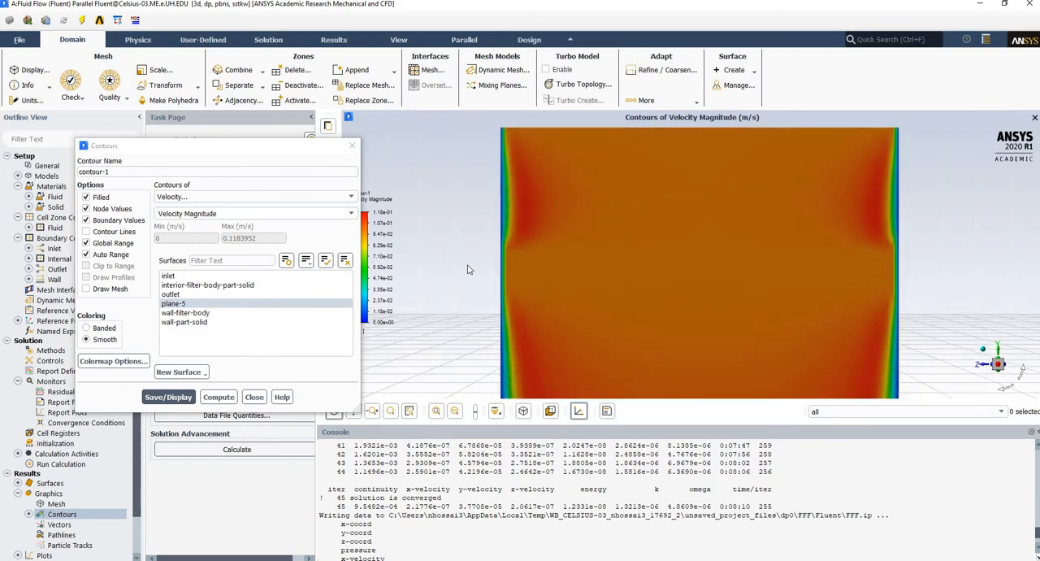
scroll(471, 269, up, 2)
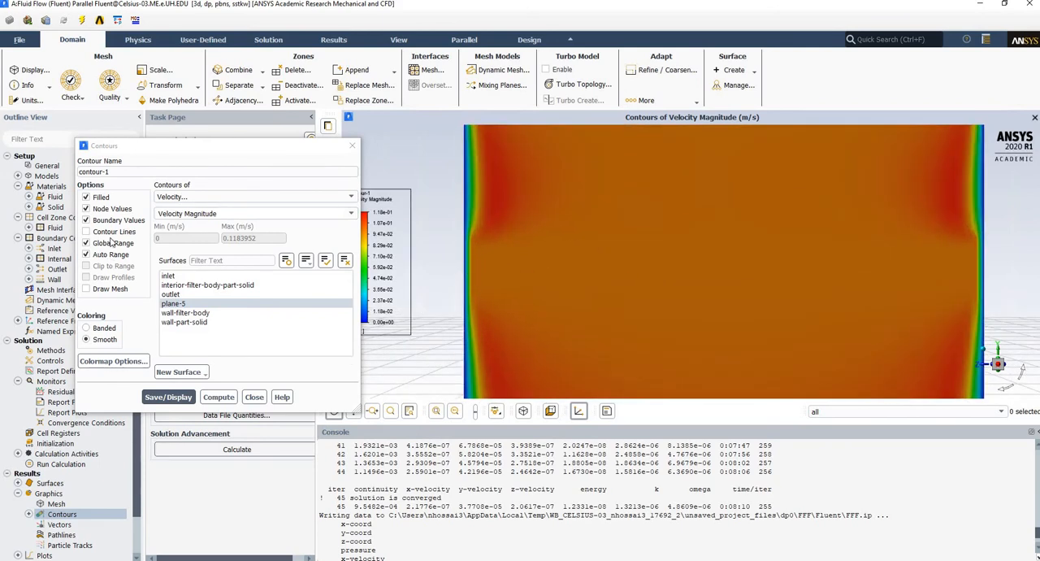
click(253, 398)
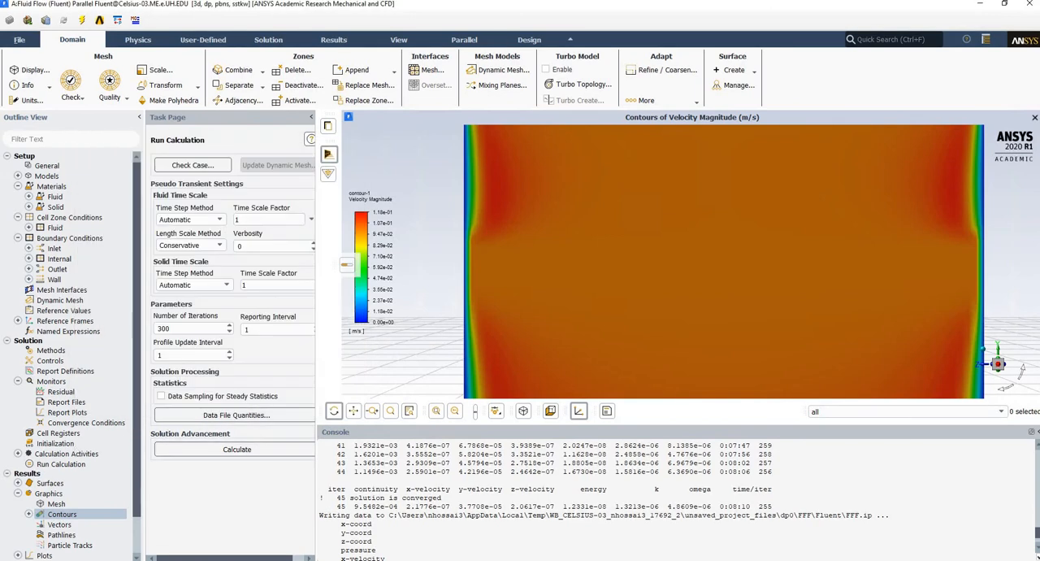
Display pathlines released from the inlet surface and colored by velocity magnitude.
double_click(59, 534)
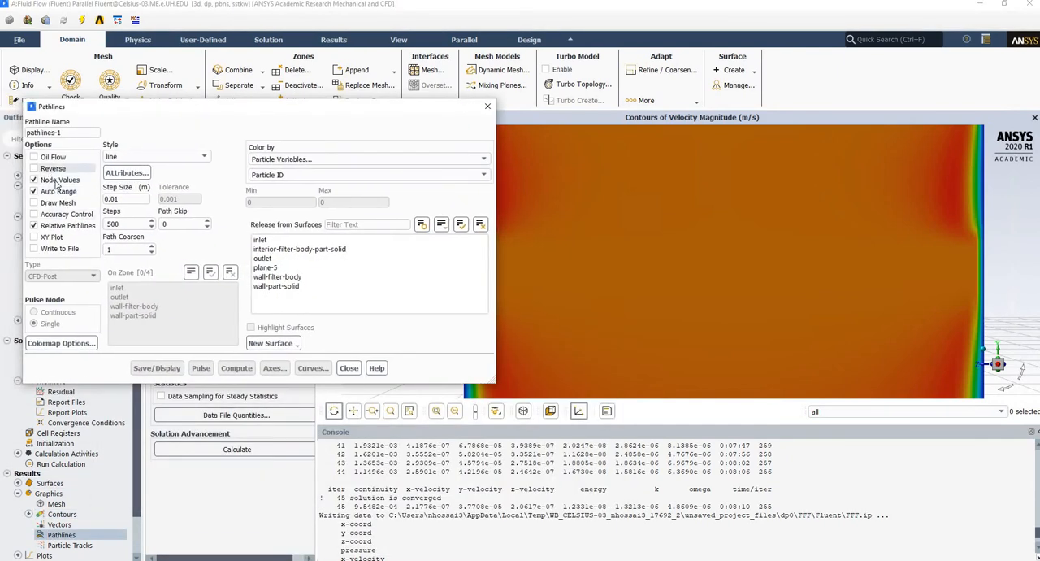
click(264, 239)
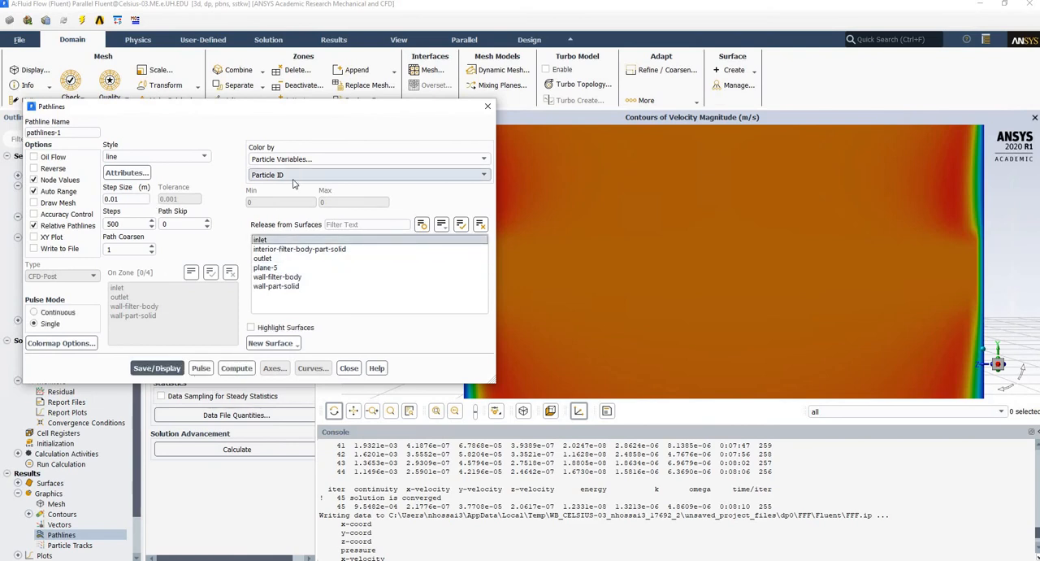
click(365, 159)
click(264, 196)
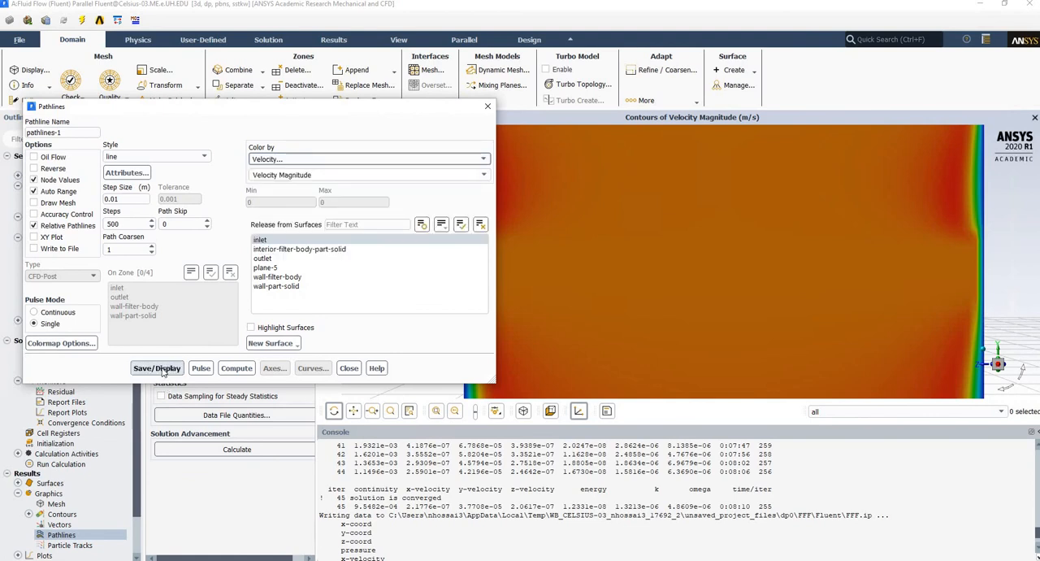
click(161, 367)
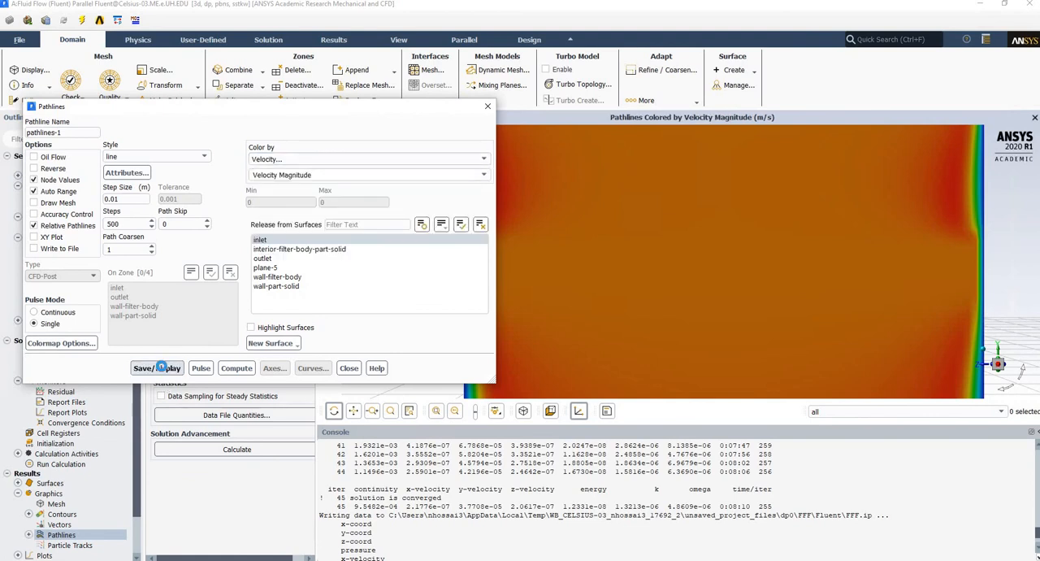
Set the path skip to 100 for the inlet pathlines and redisplay them in a view along the X axis.
click(996, 364)
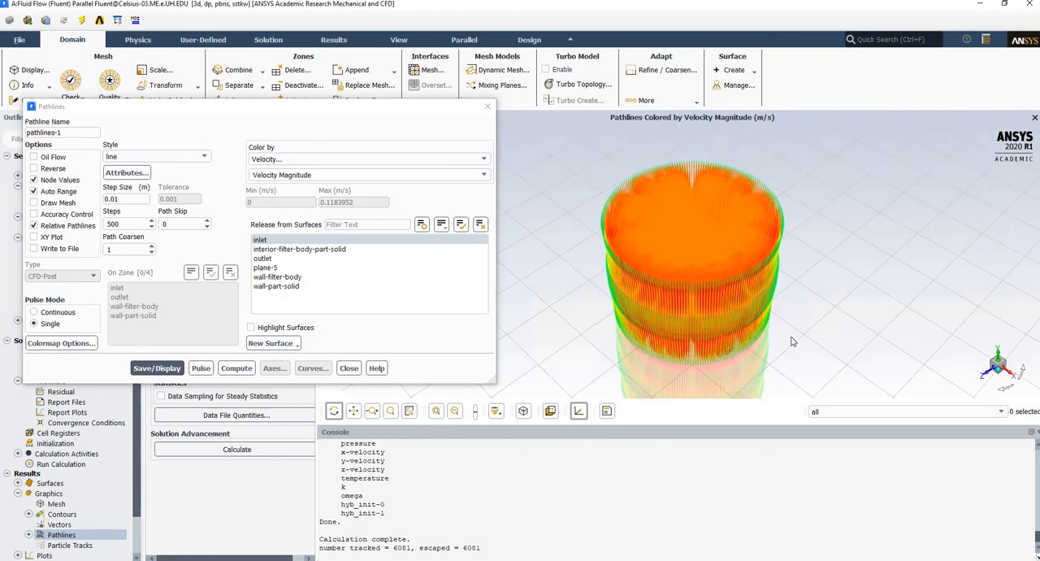
click(979, 371)
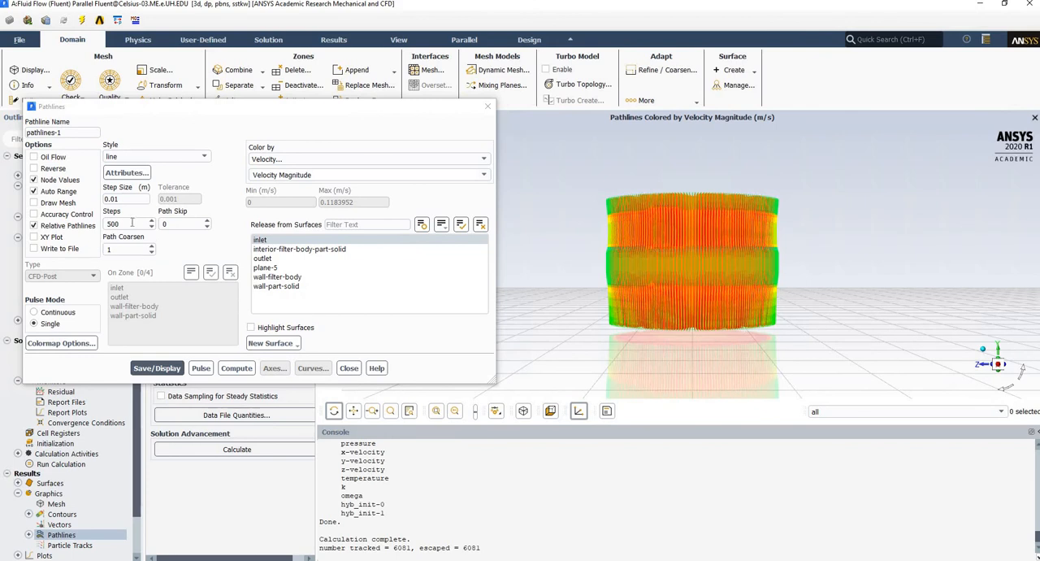
double_click(181, 223)
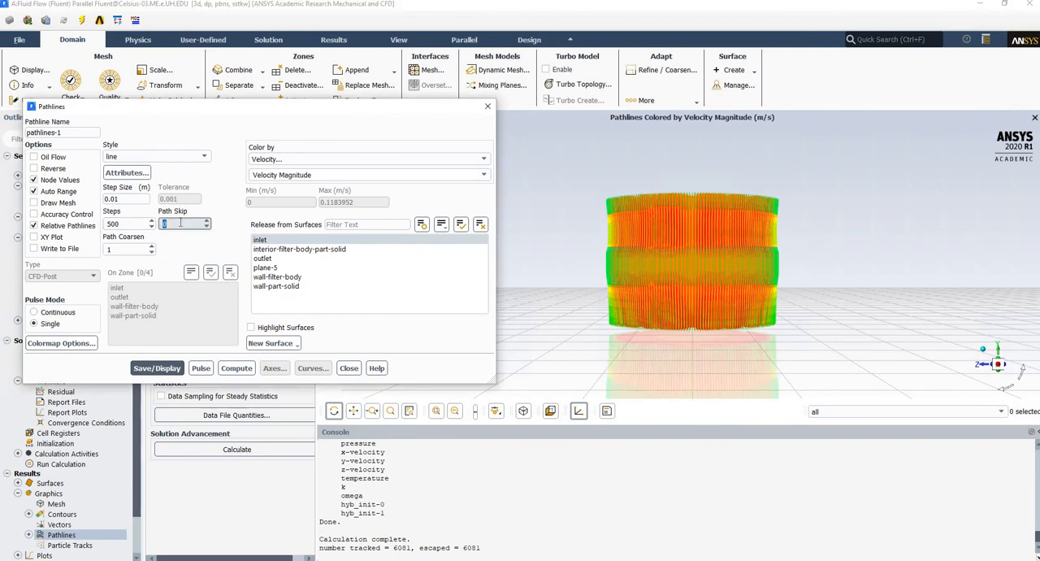
text(100)
click(157, 368)
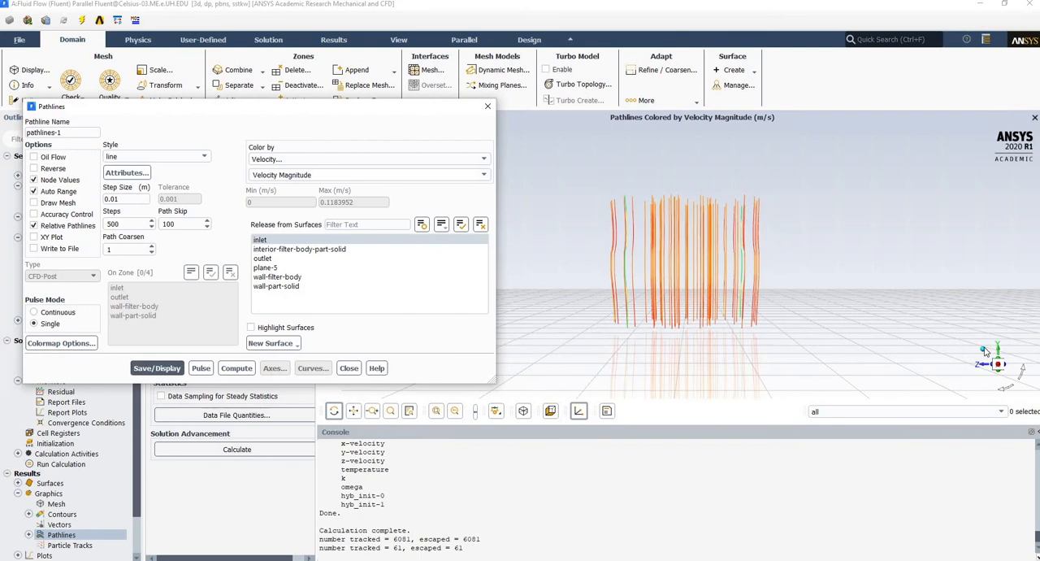
Examine the thinned pathlines through the filter region in angled and side views, and close the pathline definition.
drag(985, 351, 705, 306)
scroll(705, 306, up, 3)
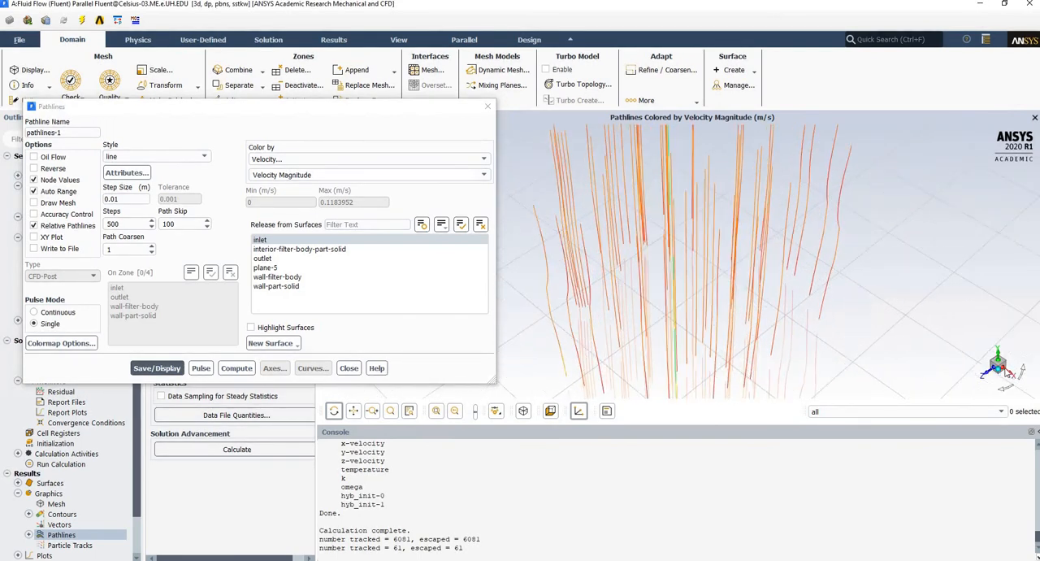
click(1007, 372)
scroll(670, 272, up, 3)
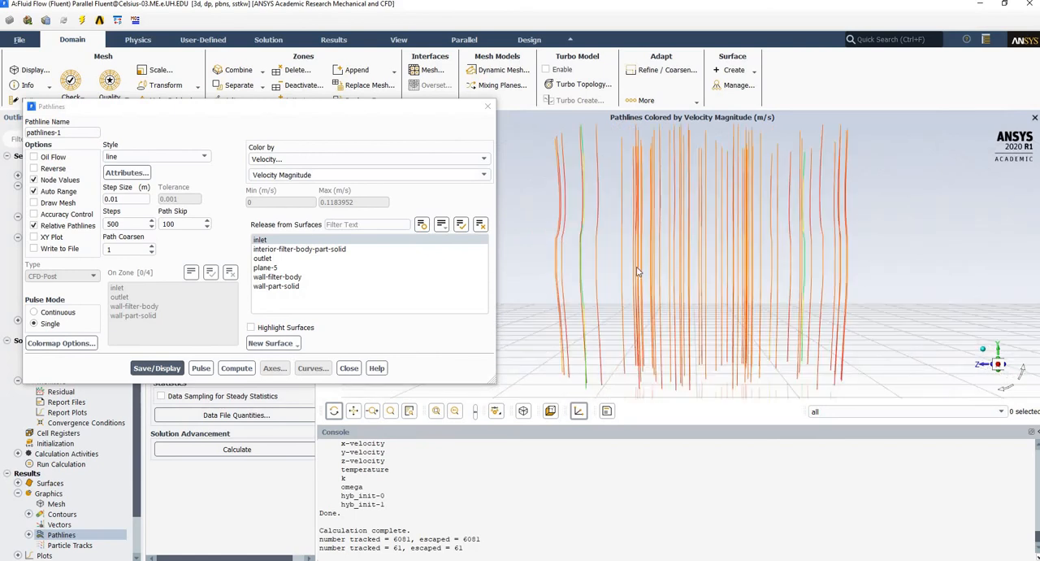
scroll(541, 219, up, 3)
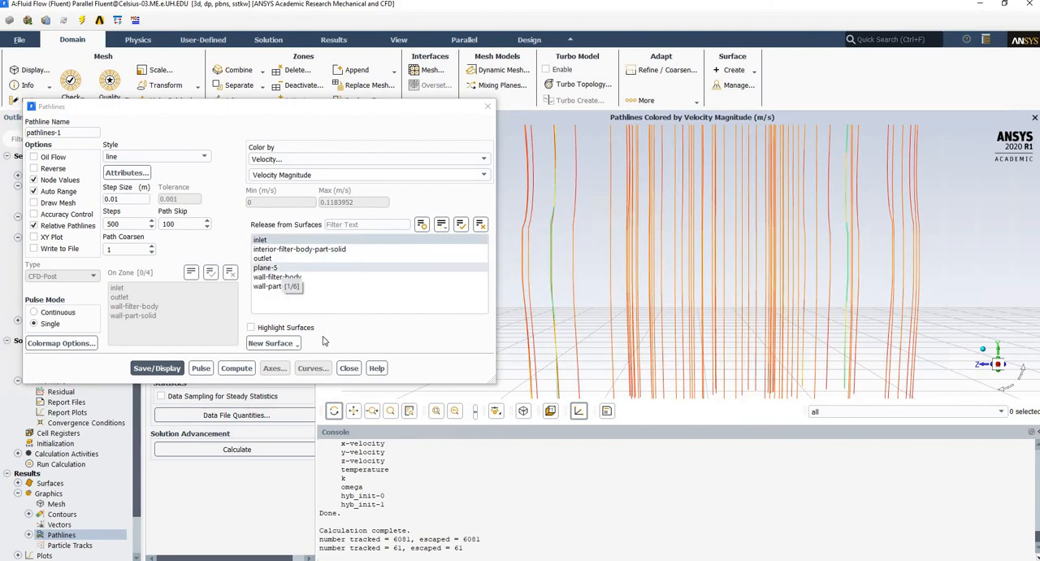
click(349, 368)
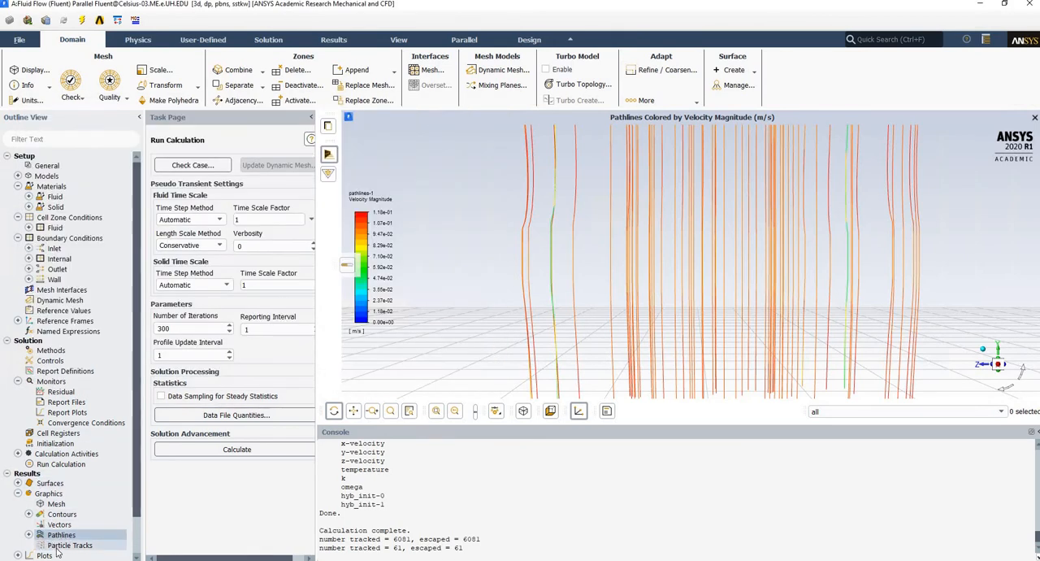
double_click(59, 546)
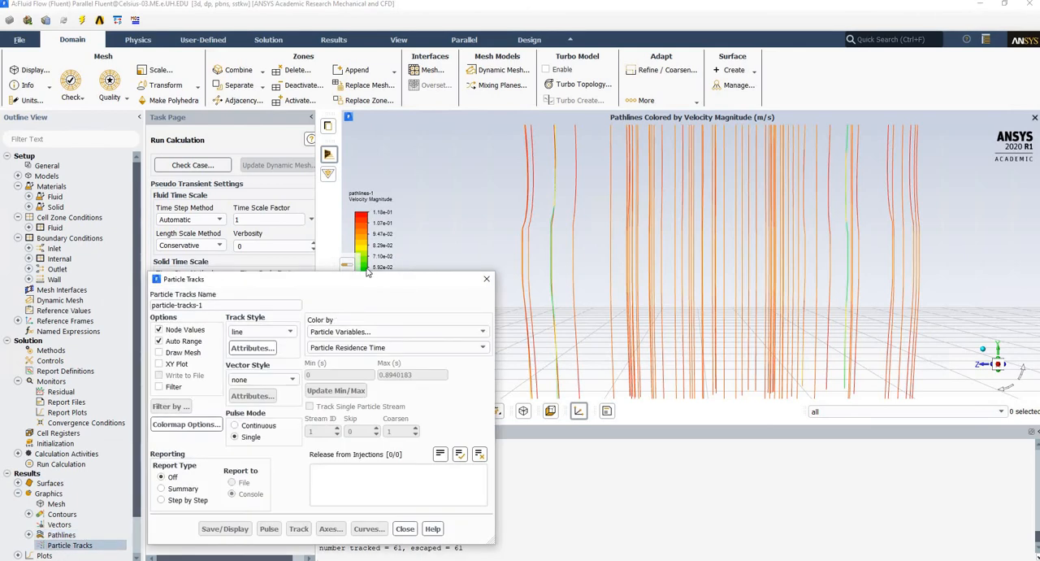
drag(368, 281, 326, 158)
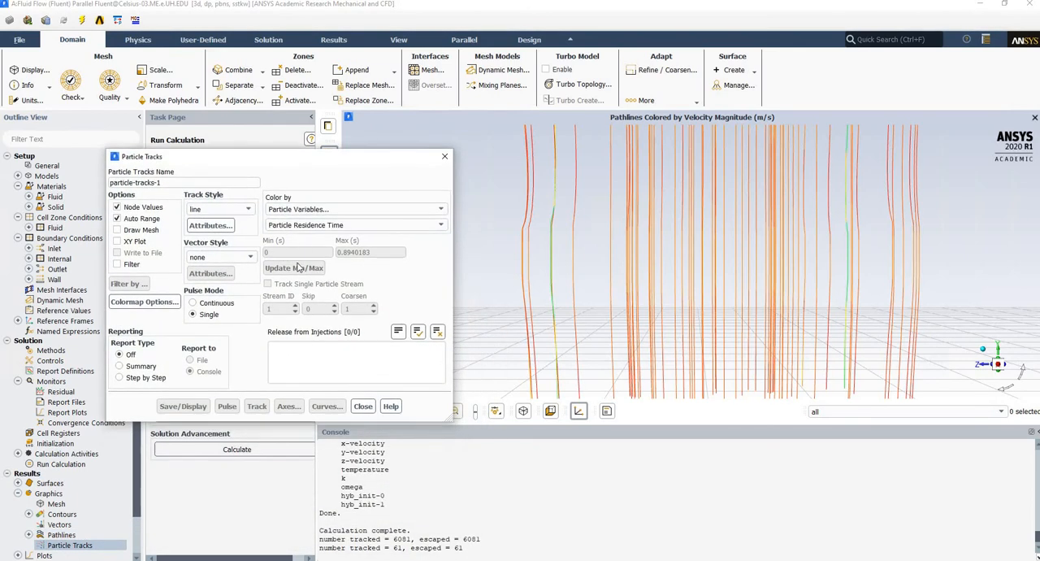
click(362, 209)
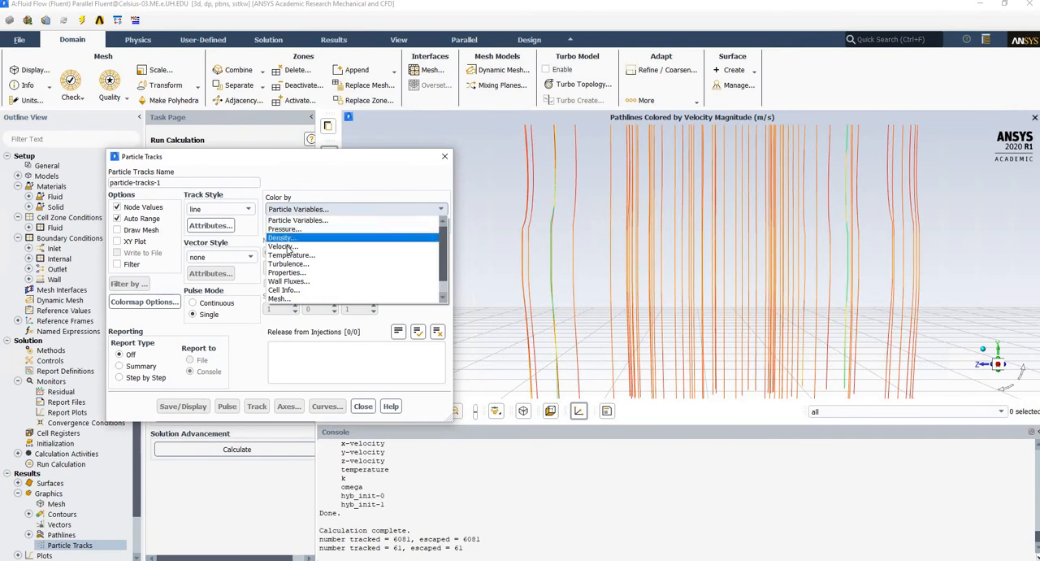
click(283, 247)
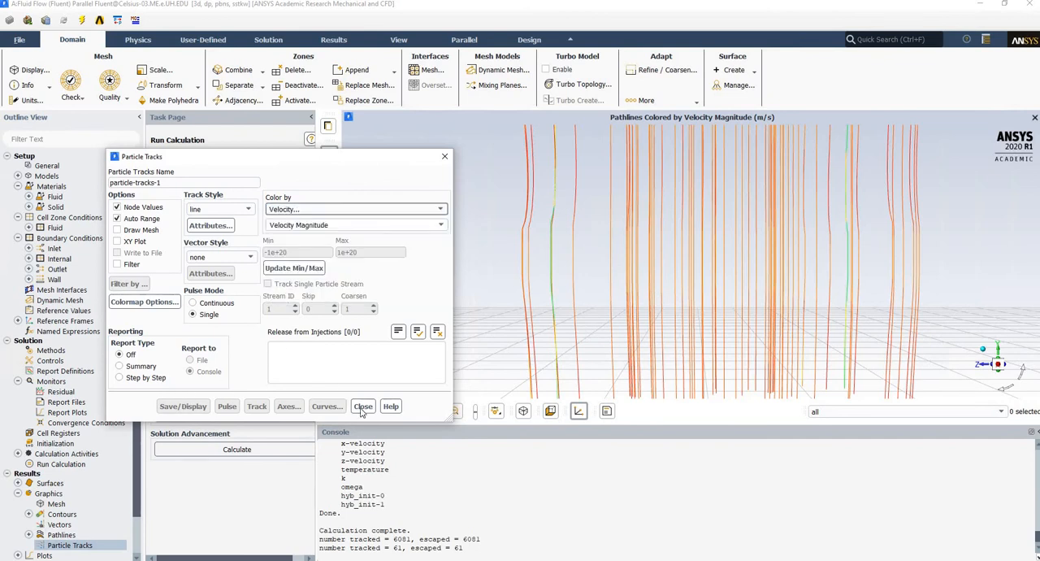
click(383, 352)
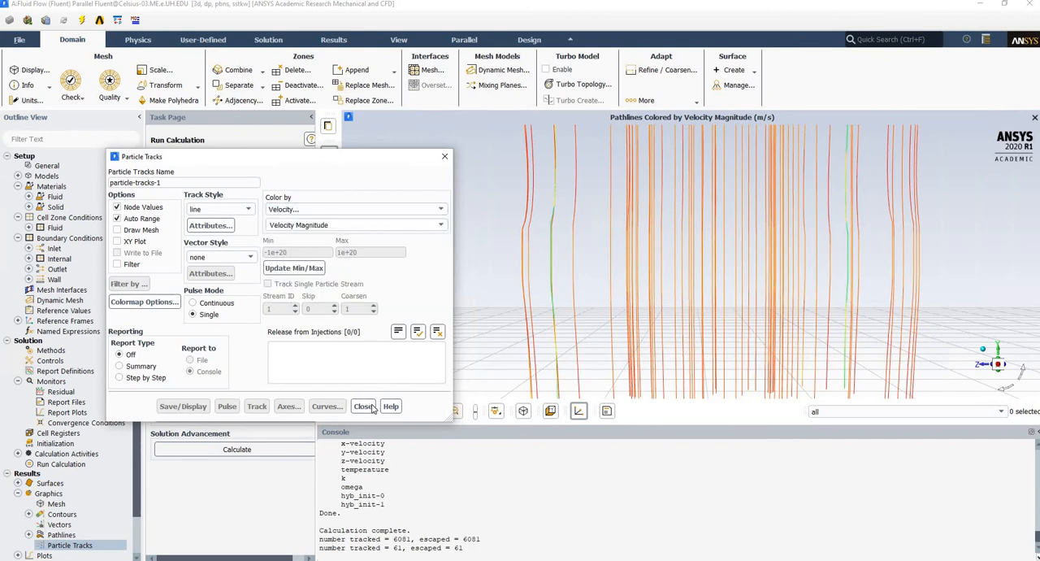
click(363, 407)
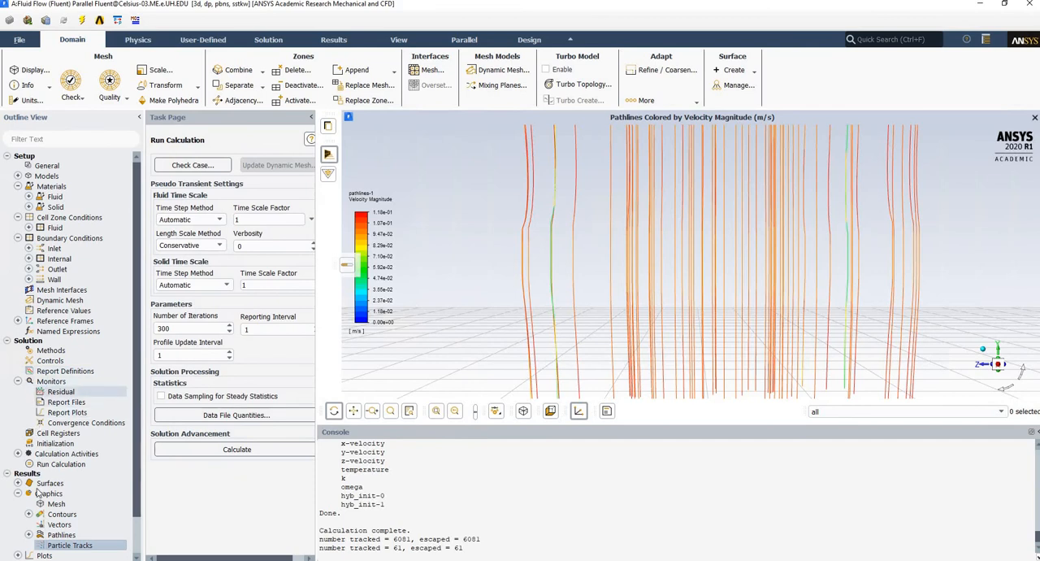
Change the existing velocity contour on plane-5 to static temperature and display it.
click(28, 514)
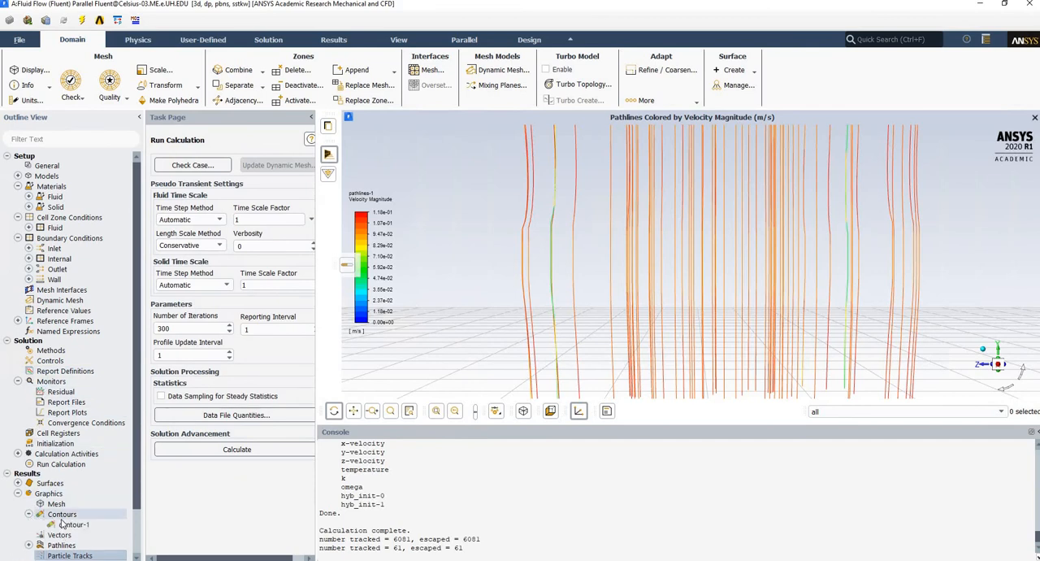
double_click(67, 524)
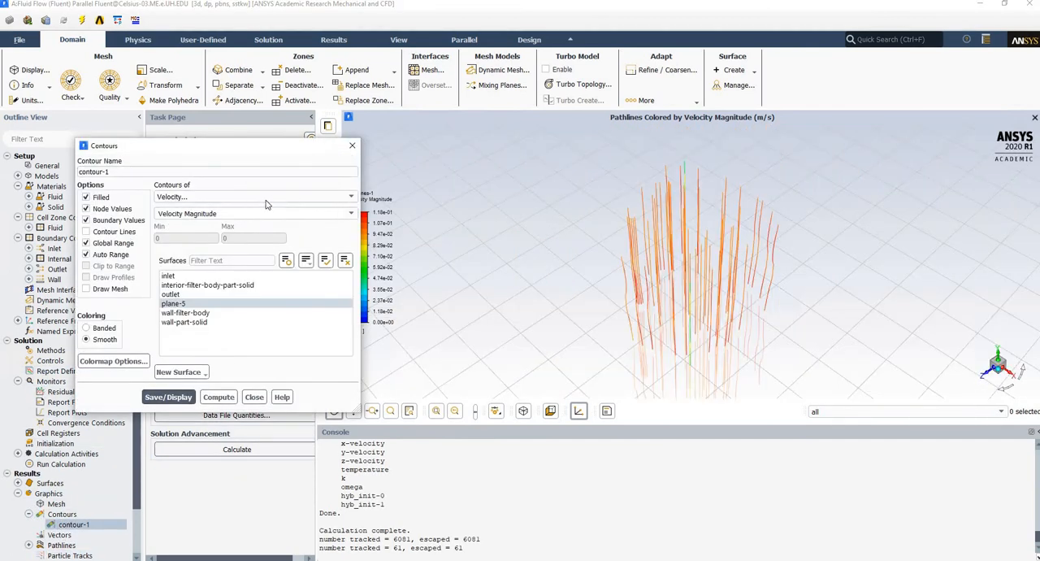
click(261, 198)
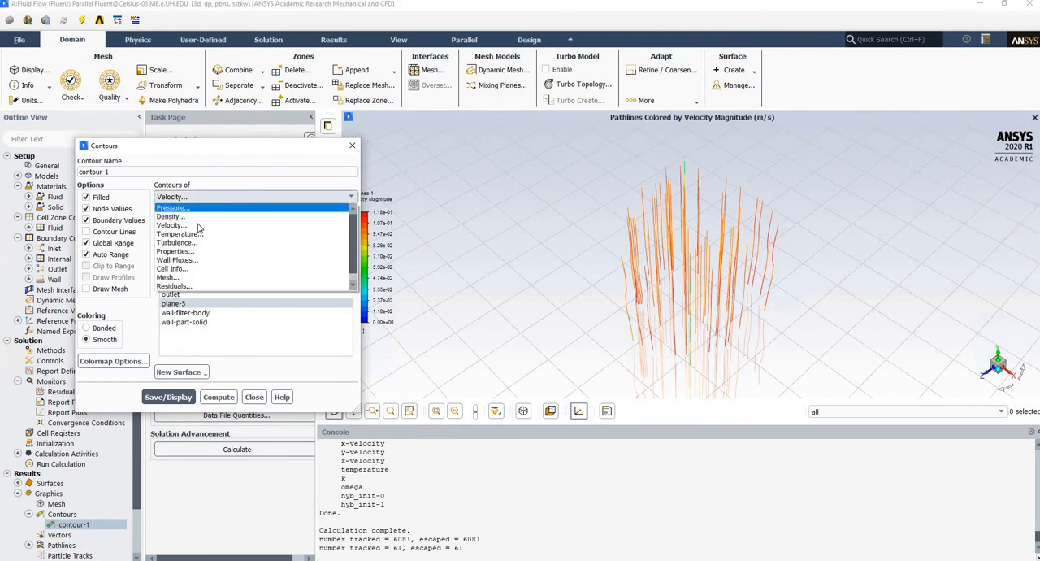
click(168, 397)
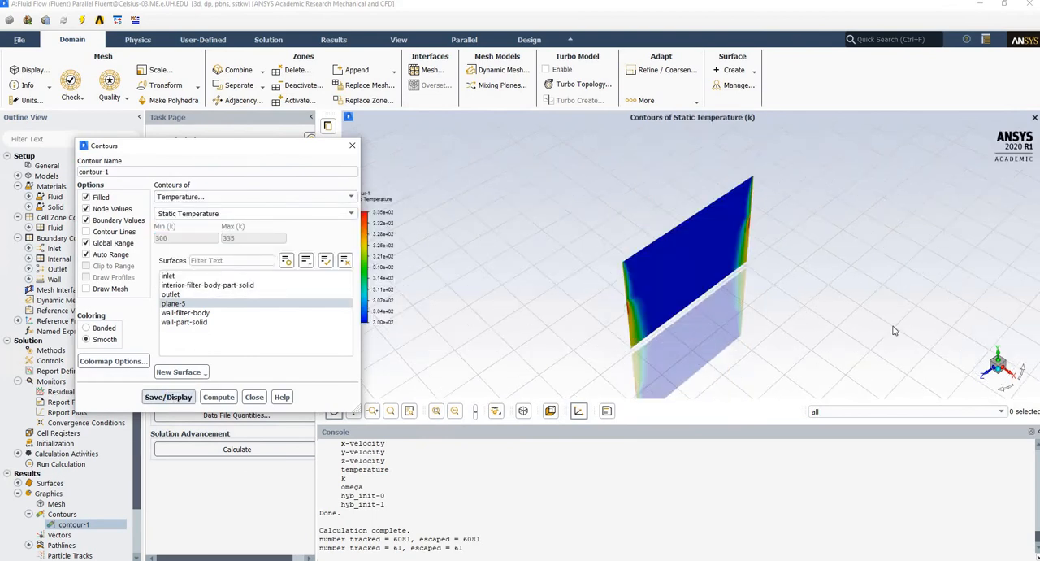
Examine the static temperature contours face-on along the X axis, especially near the heated walls, close the contour definition and restore the isometric view.
click(1007, 376)
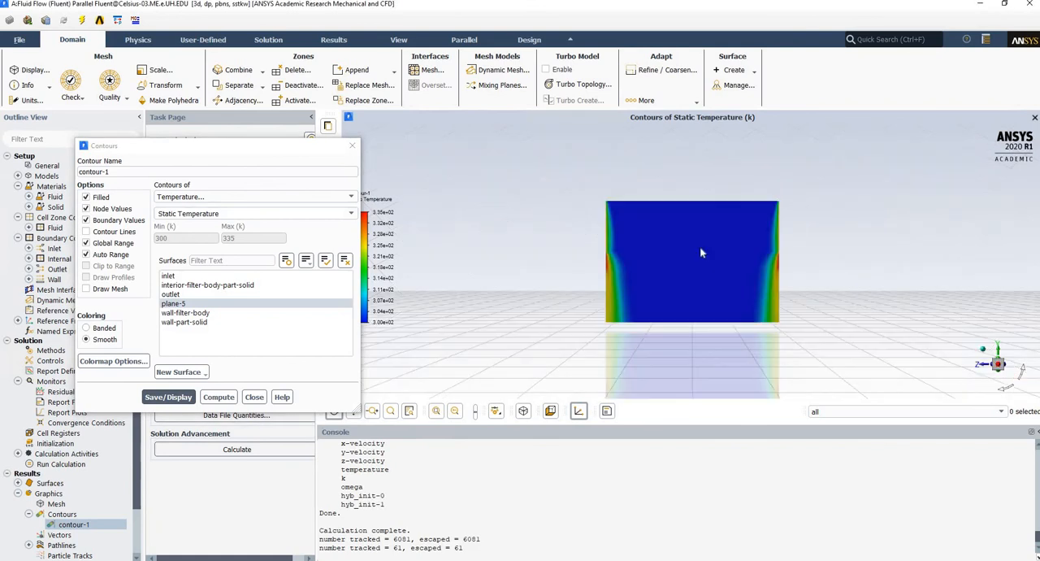
scroll(702, 256, up, 5)
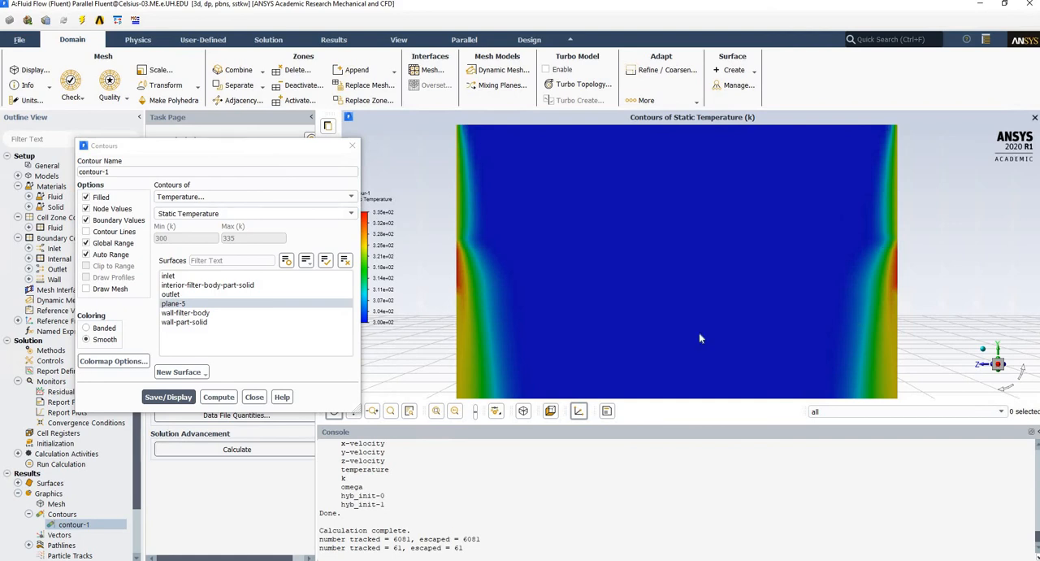
scroll(620, 226, up, 2)
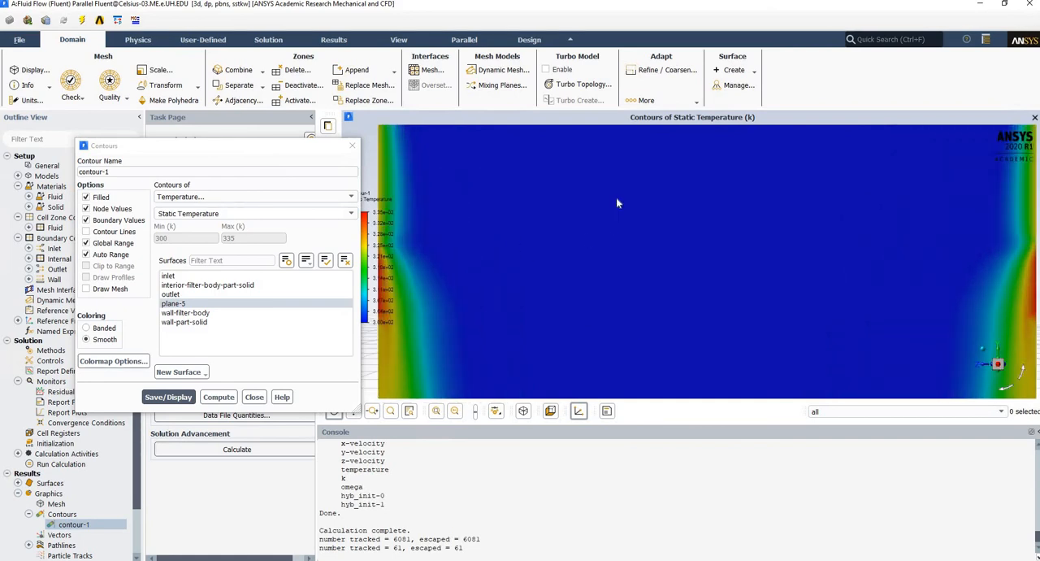
scroll(616, 197, down, 5)
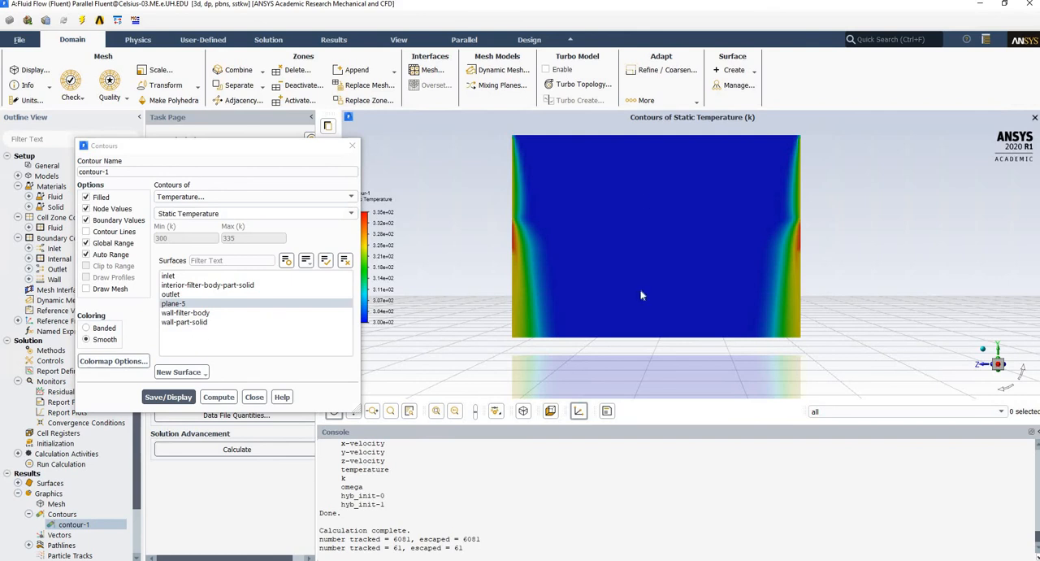
click(254, 397)
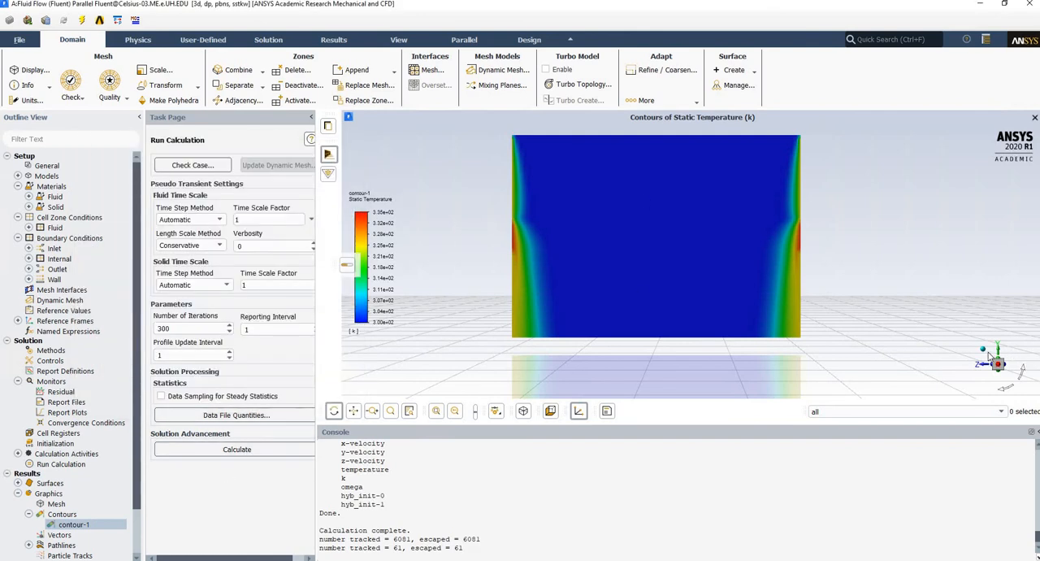
click(983, 352)
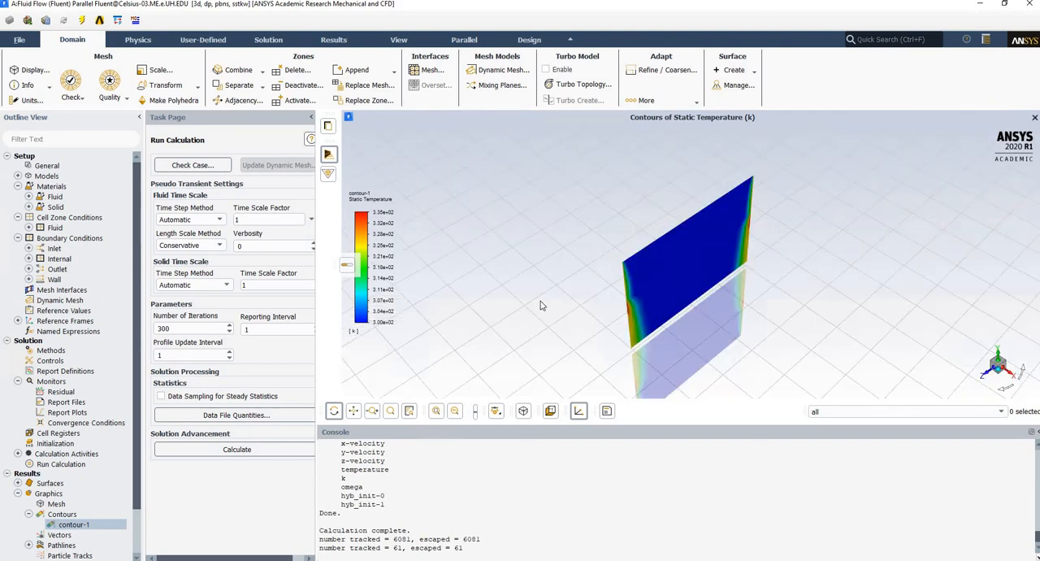